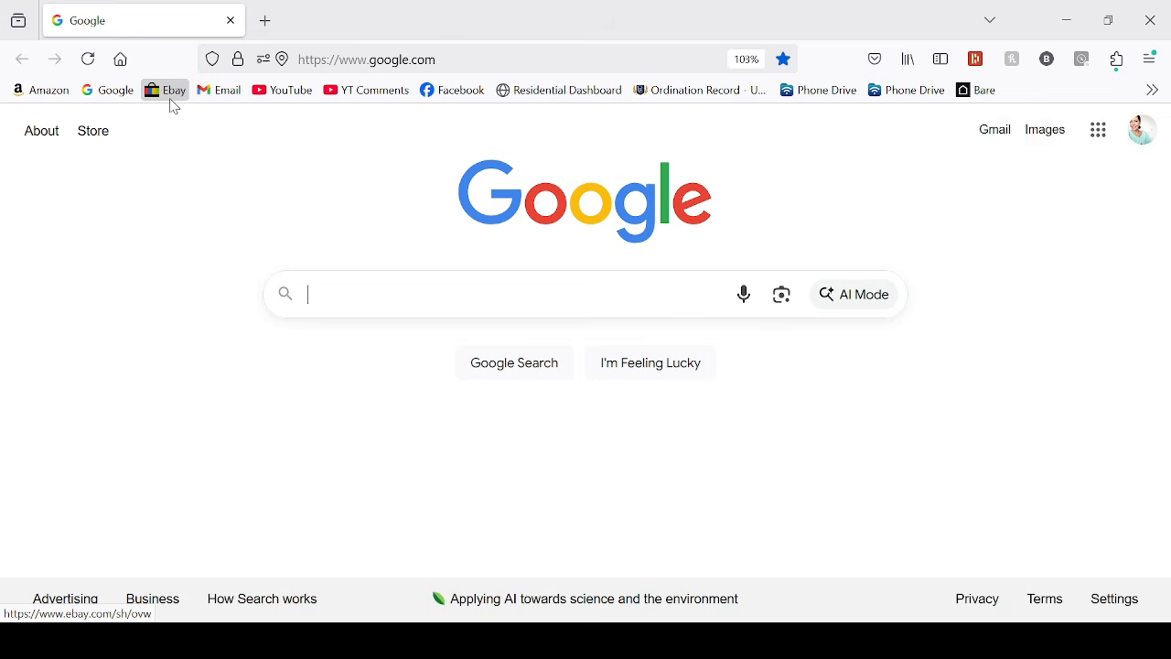
Open the eBay Seller Hub and go to its marketing discounts page
{"action": "left_click", "coordinate": [171, 101]}
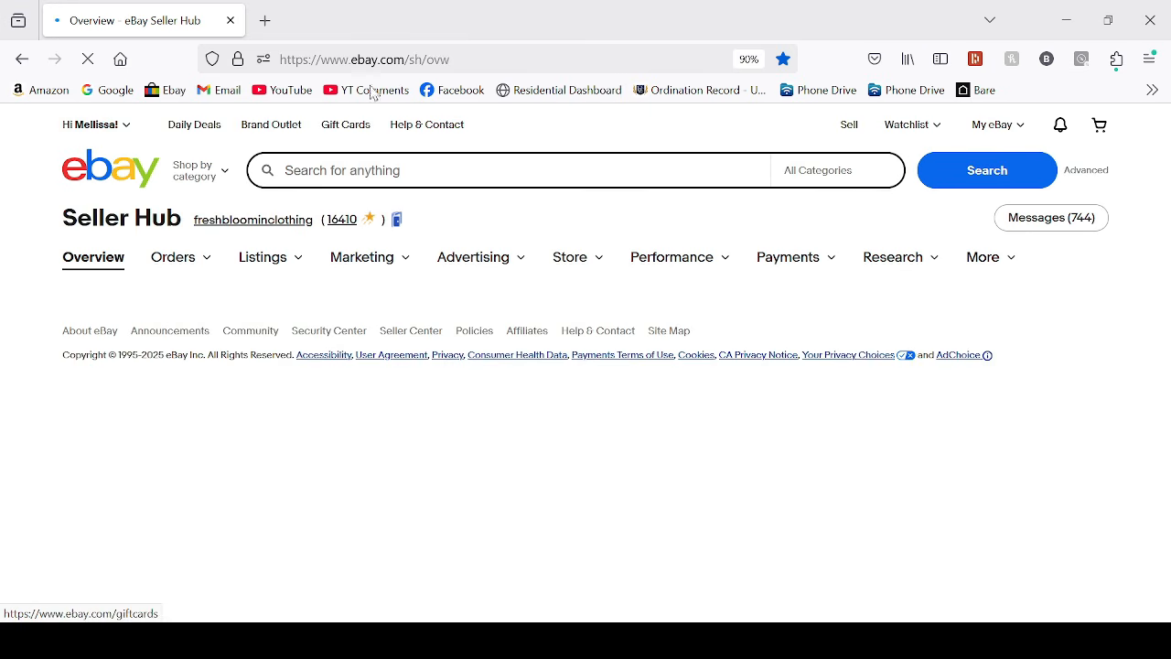
{"action": "left_click", "coordinate": [554, 57]}
{"action": "left_click", "coordinate": [550, 58]}
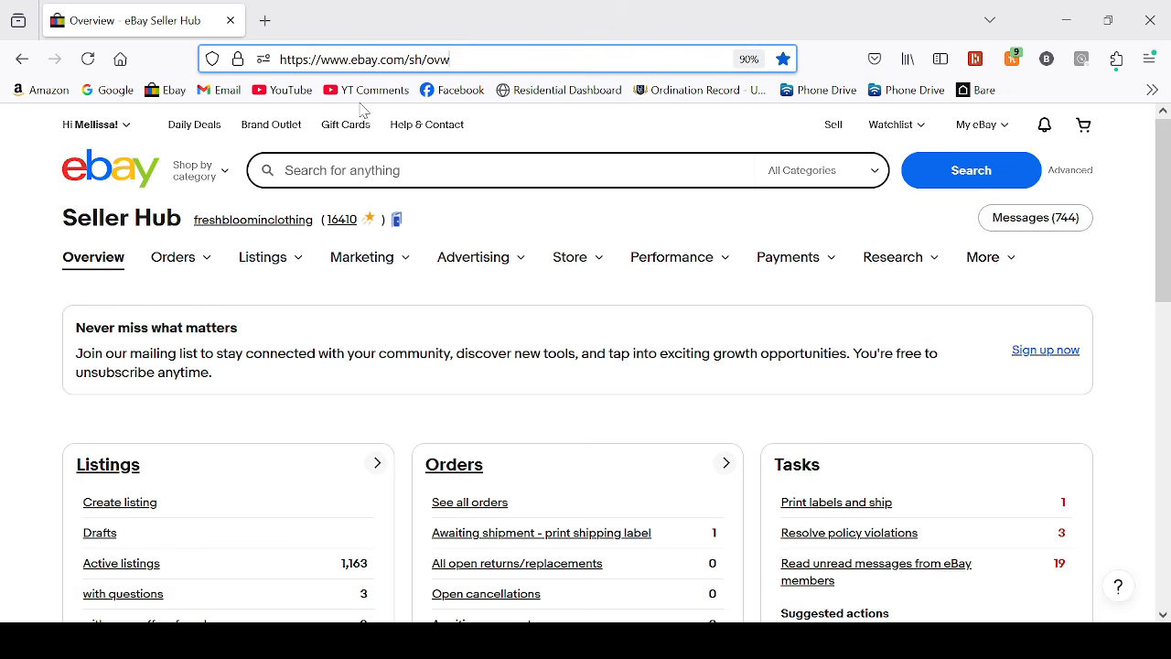
{"action": "triple_click", "coordinate": [376, 59]}
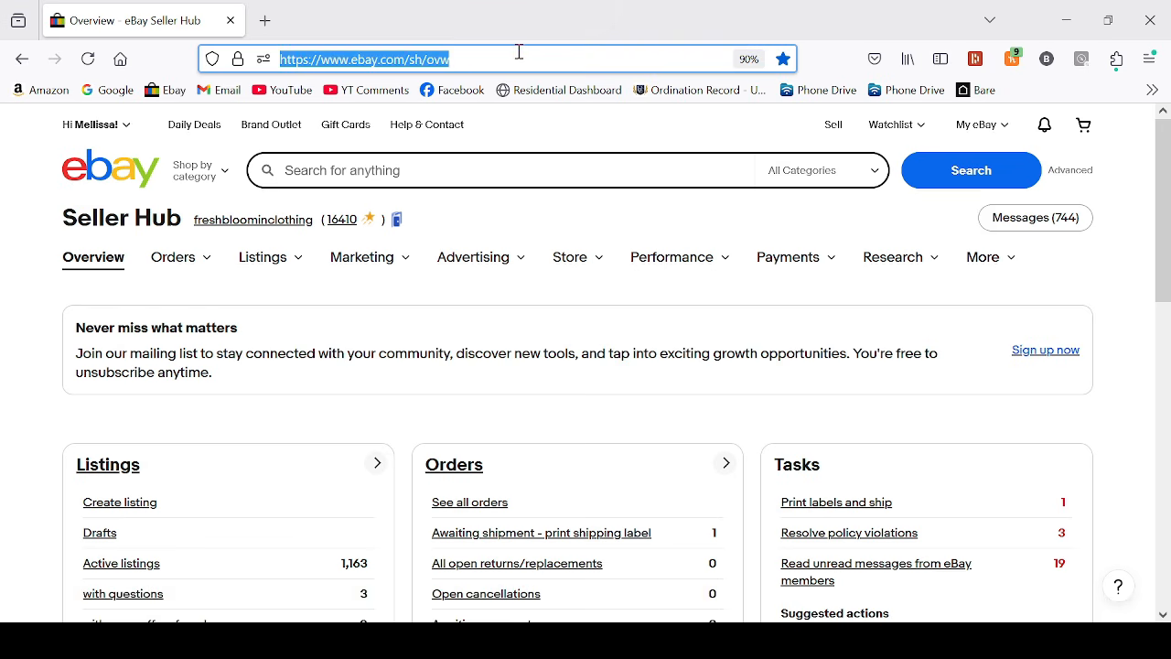
{"action": "mouse_move", "coordinate": [363, 256]}
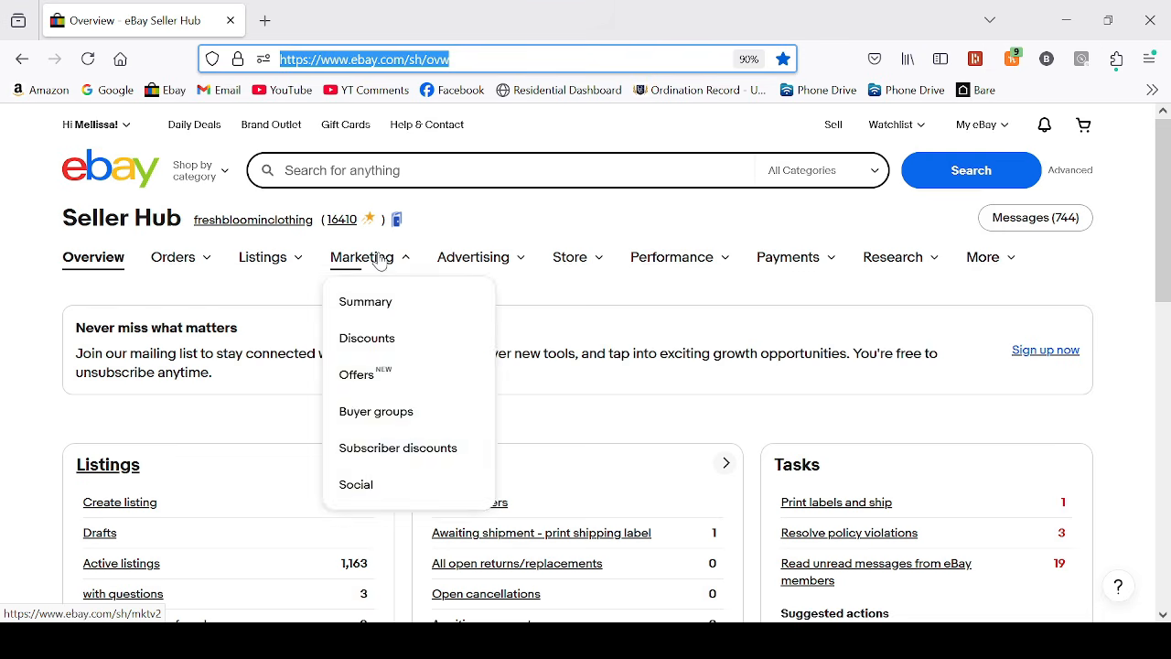
{"action": "left_click", "coordinate": [382, 60]}
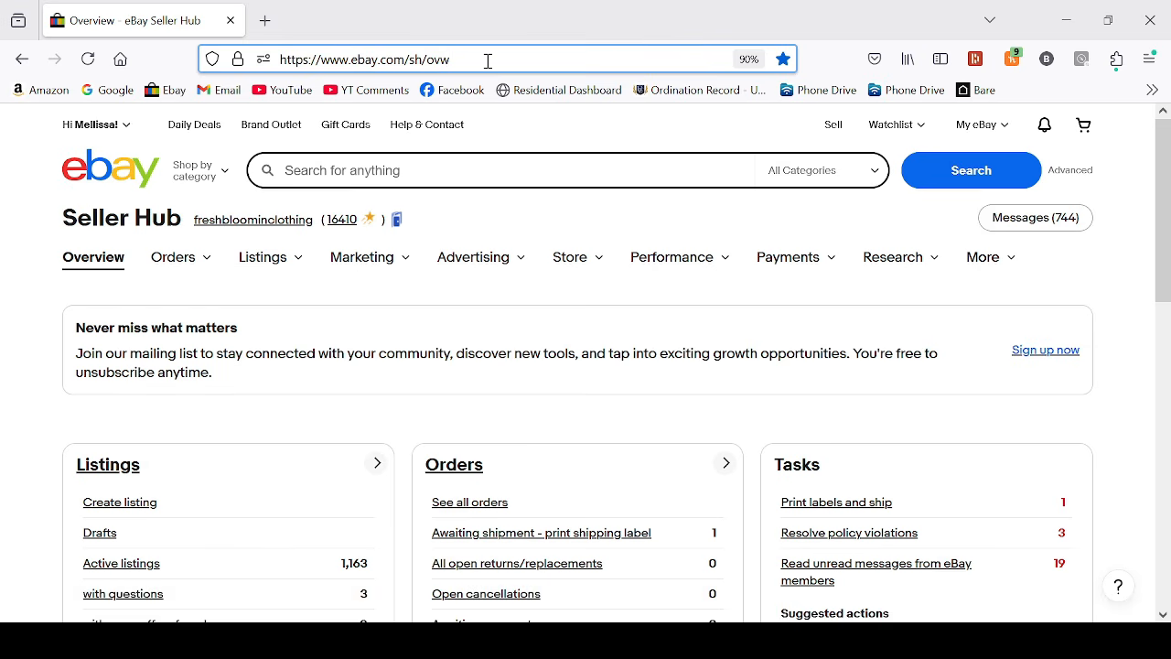
{"action": "mouse_move", "coordinate": [357, 273]}
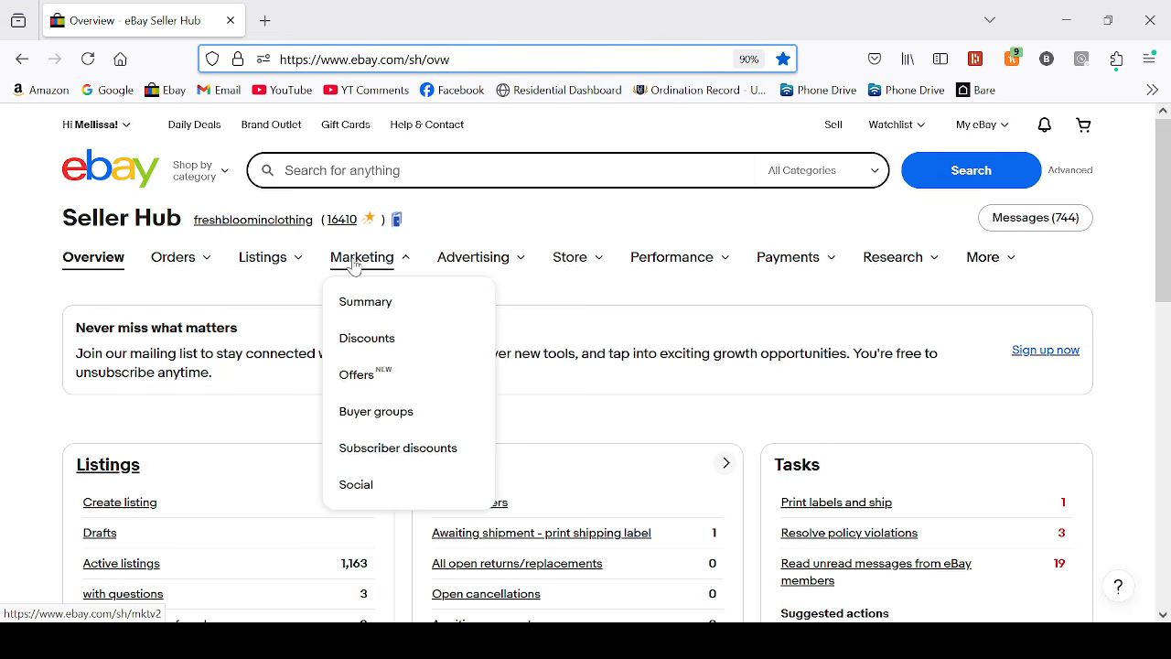
{"action": "left_click", "coordinate": [370, 341]}
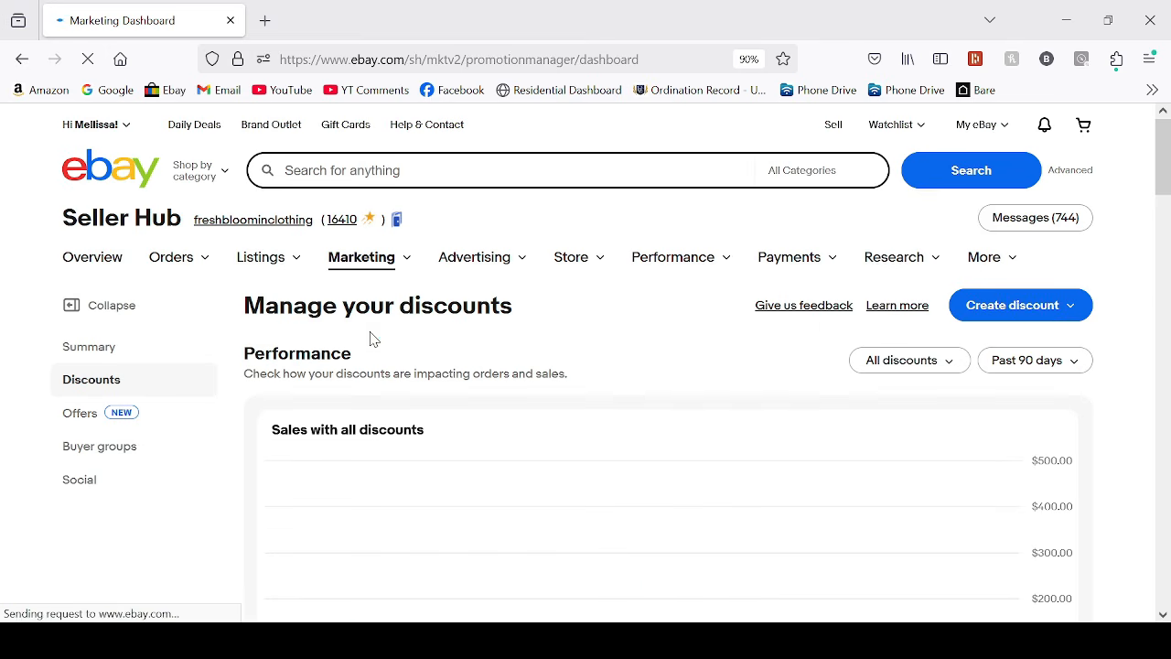
Look over the existing discounts and start creating a new coupon discount
{"action": "scroll", "coordinate": [384, 341], "scroll_direction": "down", "scroll_amount": 6}
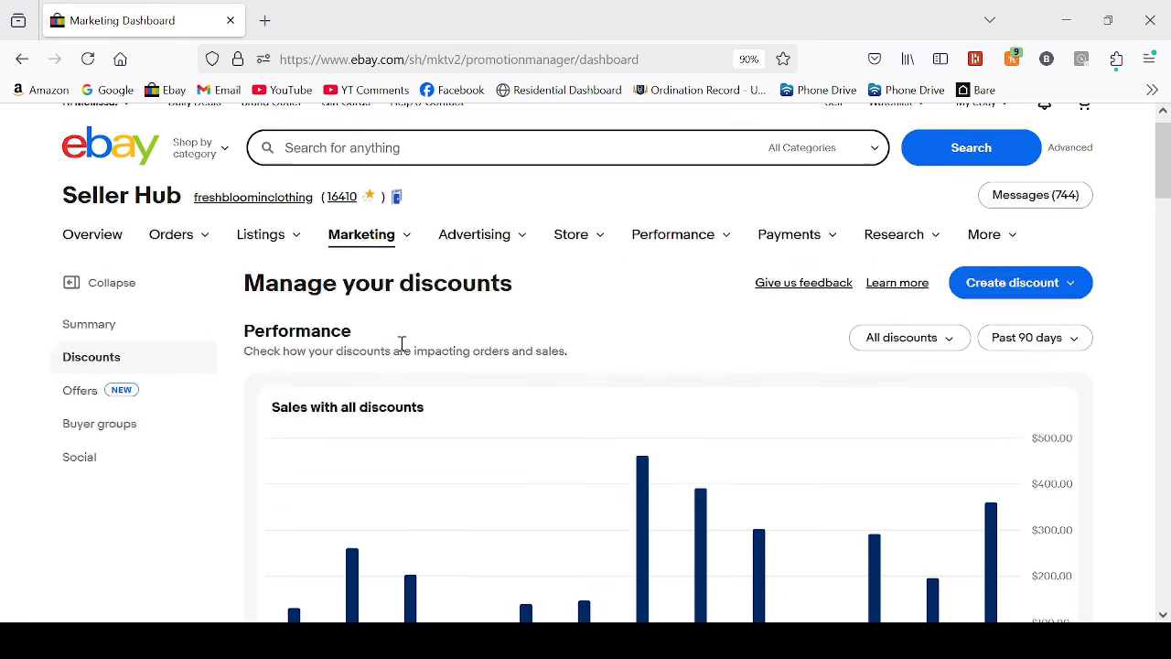
{"action": "scroll", "coordinate": [353, 387], "scroll_direction": "down", "scroll_amount": 4}
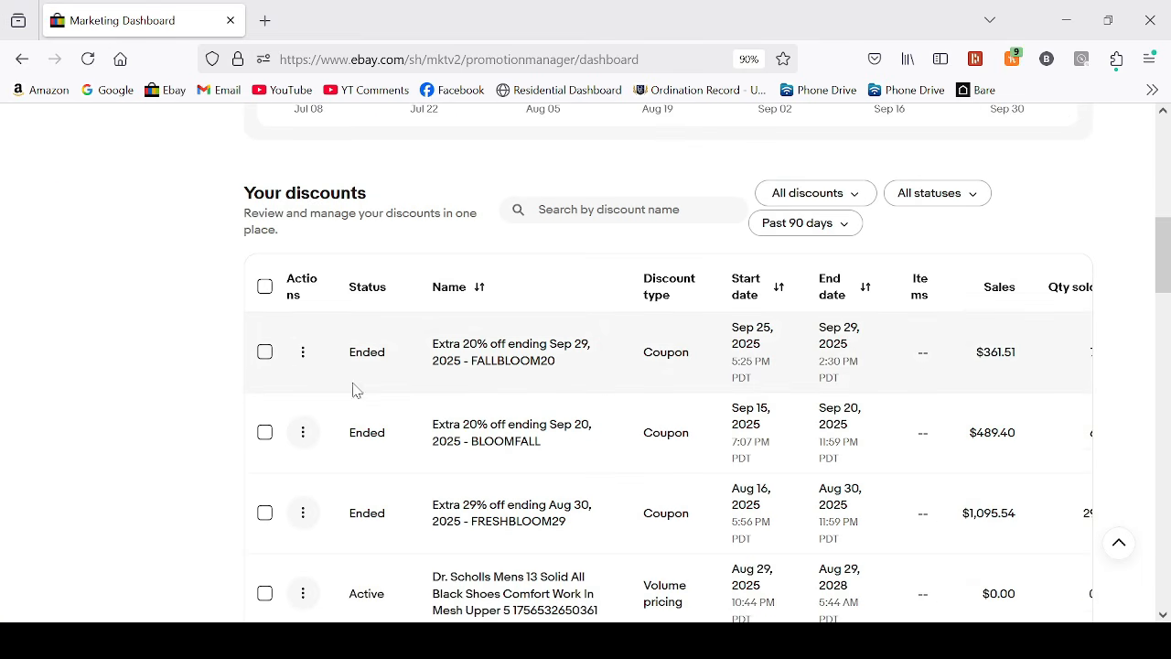
{"action": "scroll", "coordinate": [358, 378], "scroll_direction": "down", "scroll_amount": 1}
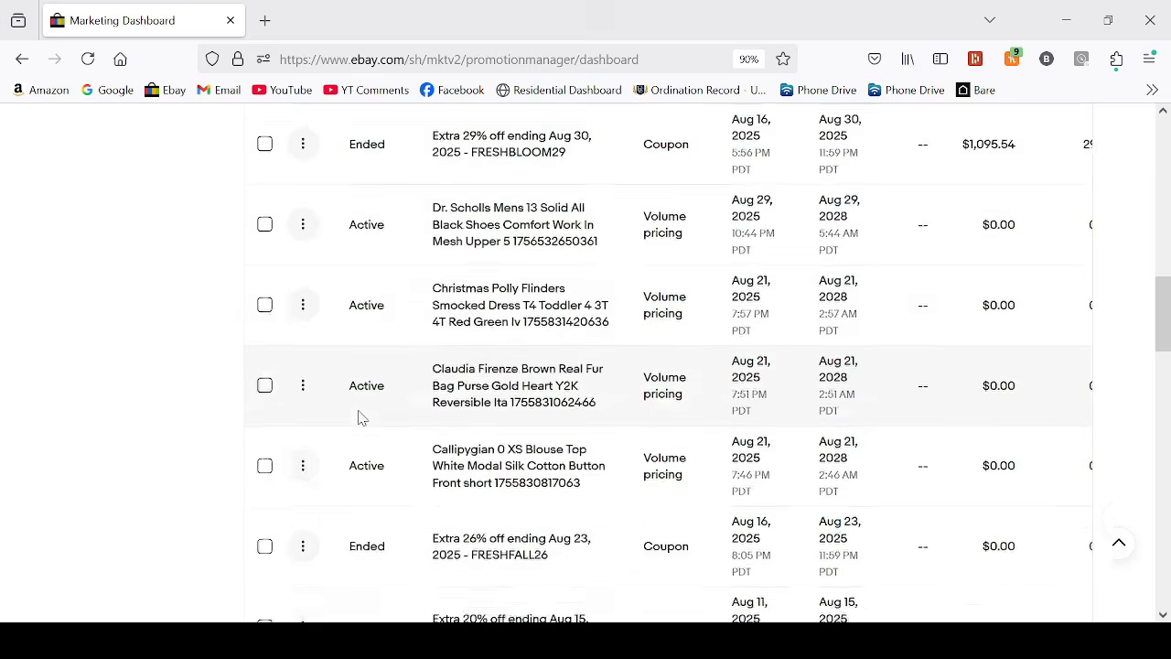
{"action": "scroll", "coordinate": [358, 410], "scroll_direction": "up", "scroll_amount": 4}
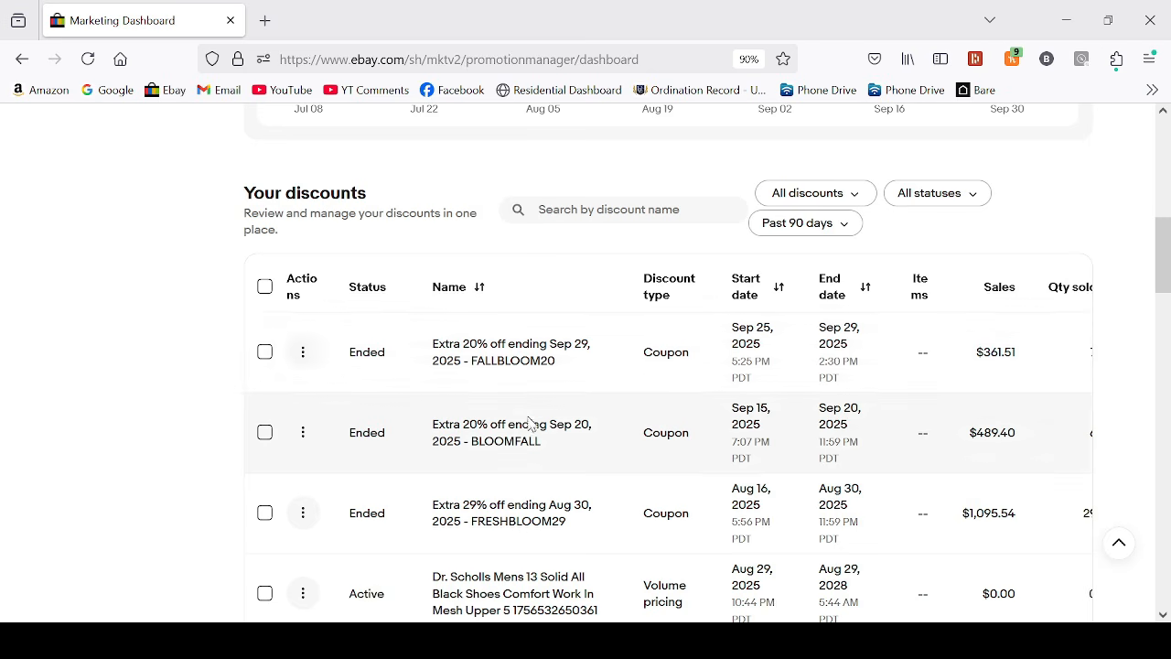
{"action": "scroll", "coordinate": [531, 421], "scroll_direction": "up", "scroll_amount": 10}
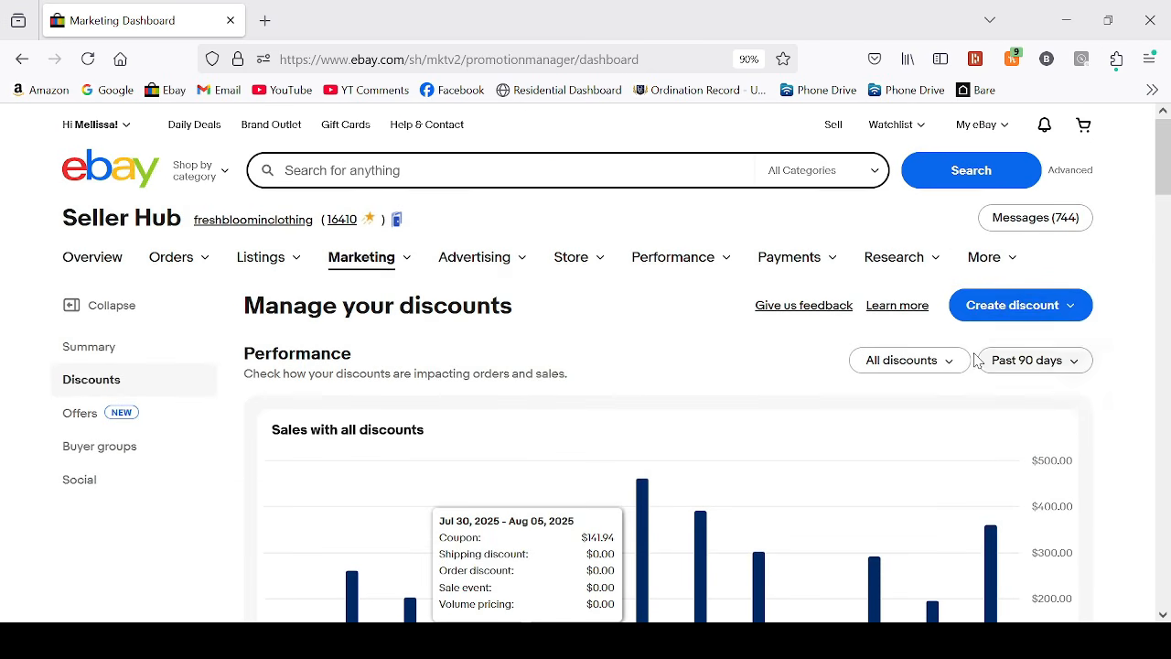
{"action": "scroll", "coordinate": [1051, 232], "scroll_direction": "down", "scroll_amount": 2}
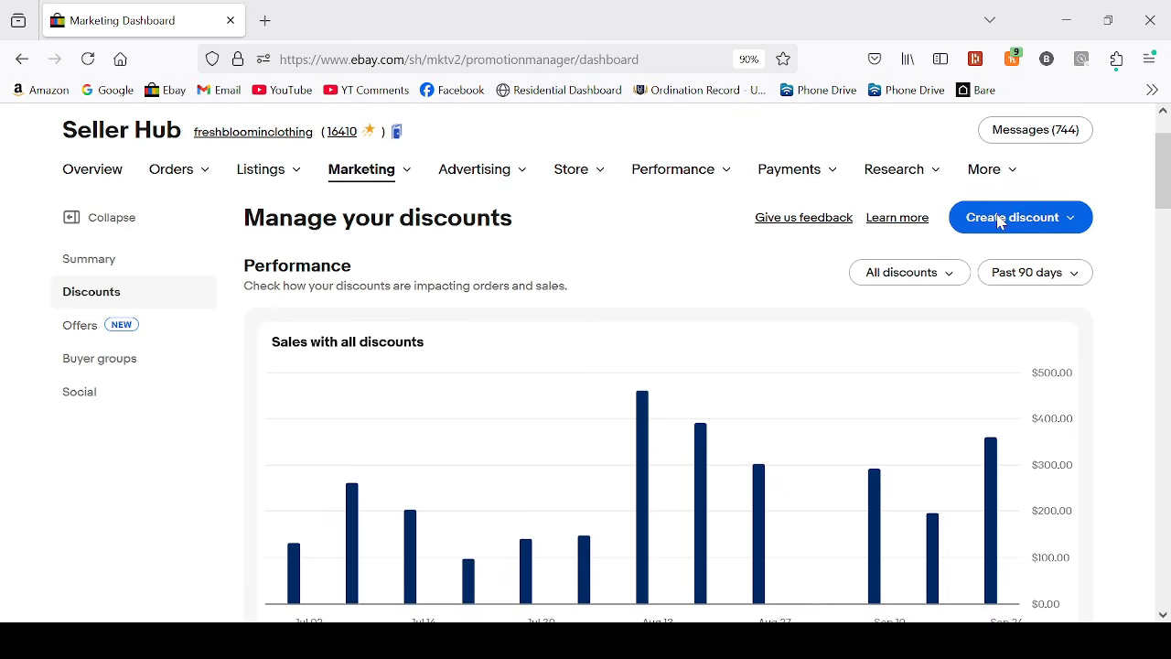
{"action": "left_click", "coordinate": [1071, 224]}
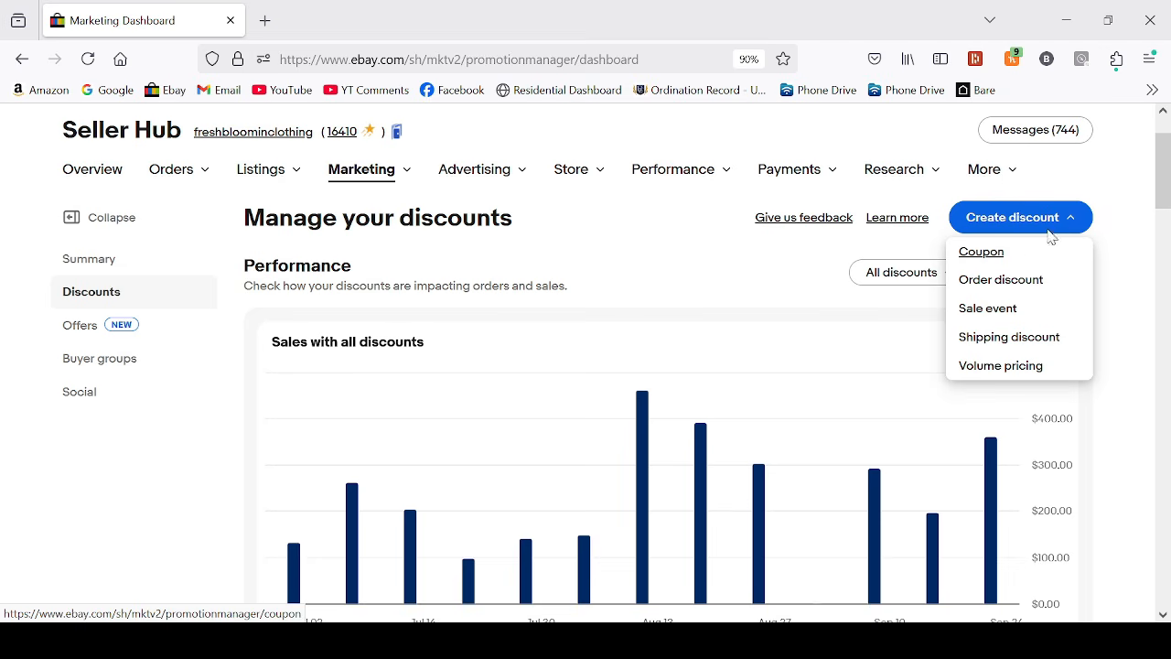
{"action": "left_click", "coordinate": [979, 260]}
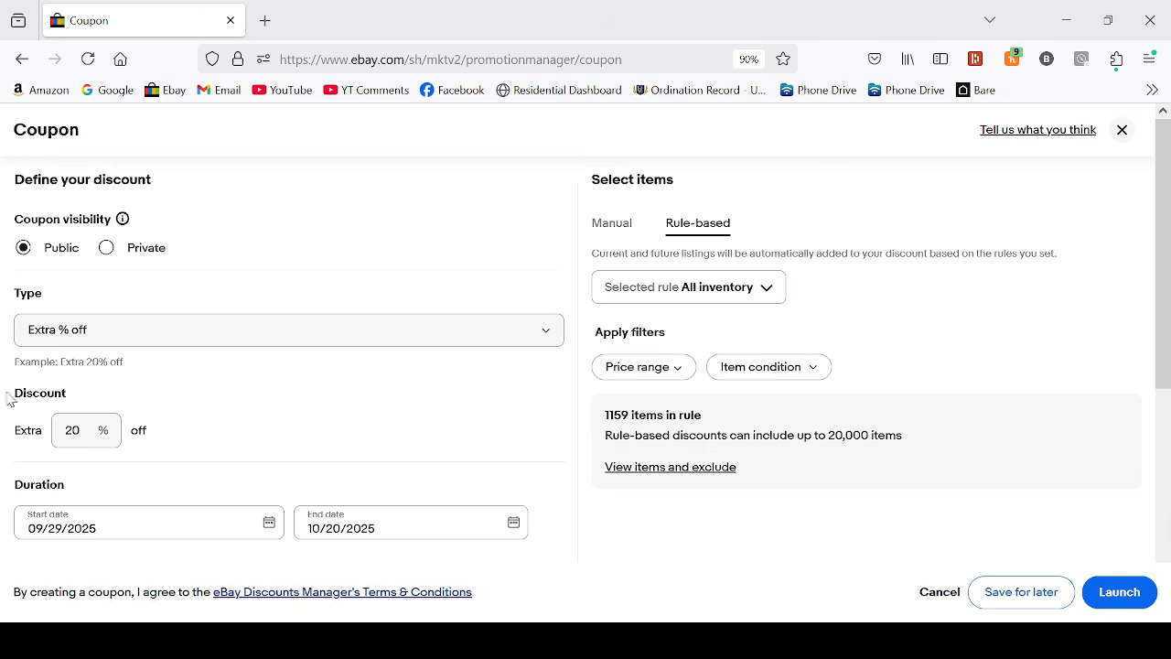
Set the coupon's end date to 09/30/2025
{"action": "left_click", "coordinate": [82, 429]}
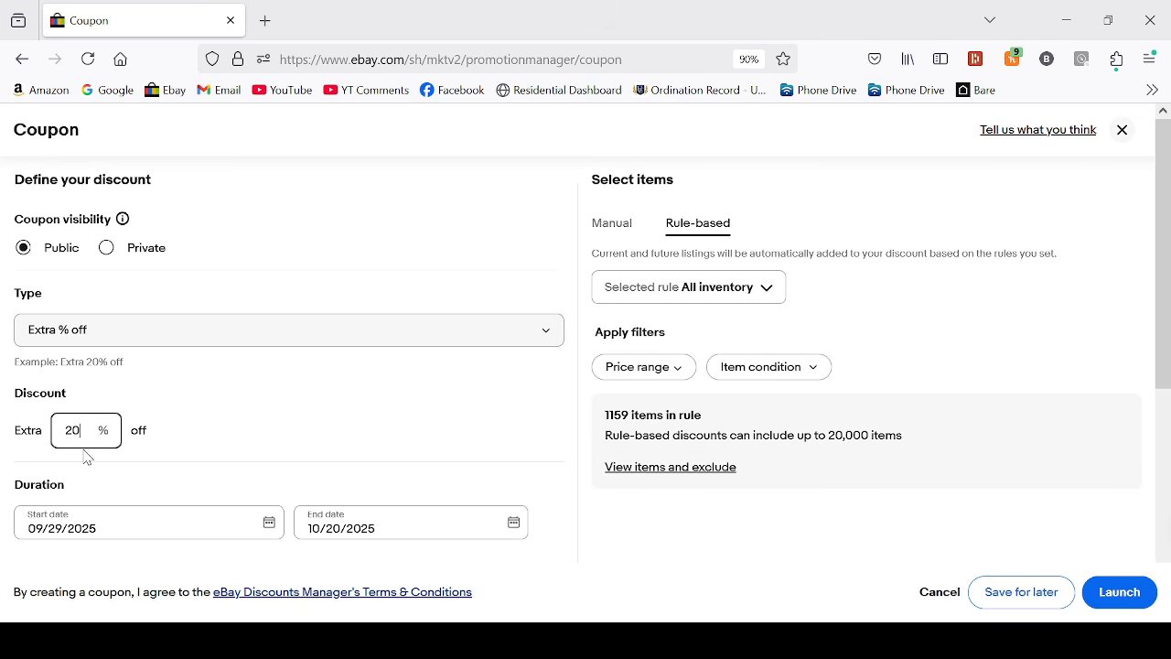
{"action": "left_click", "coordinate": [55, 338]}
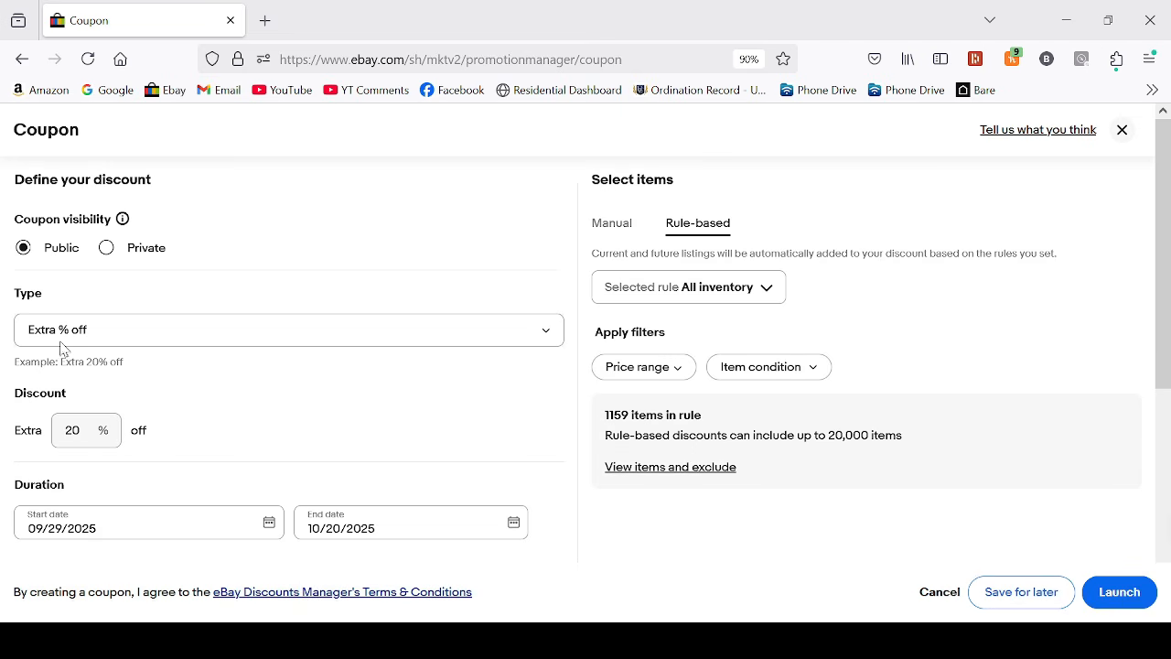
{"action": "left_click", "coordinate": [77, 430]}
{"action": "scroll", "coordinate": [182, 350], "scroll_direction": "down", "scroll_amount": 3}
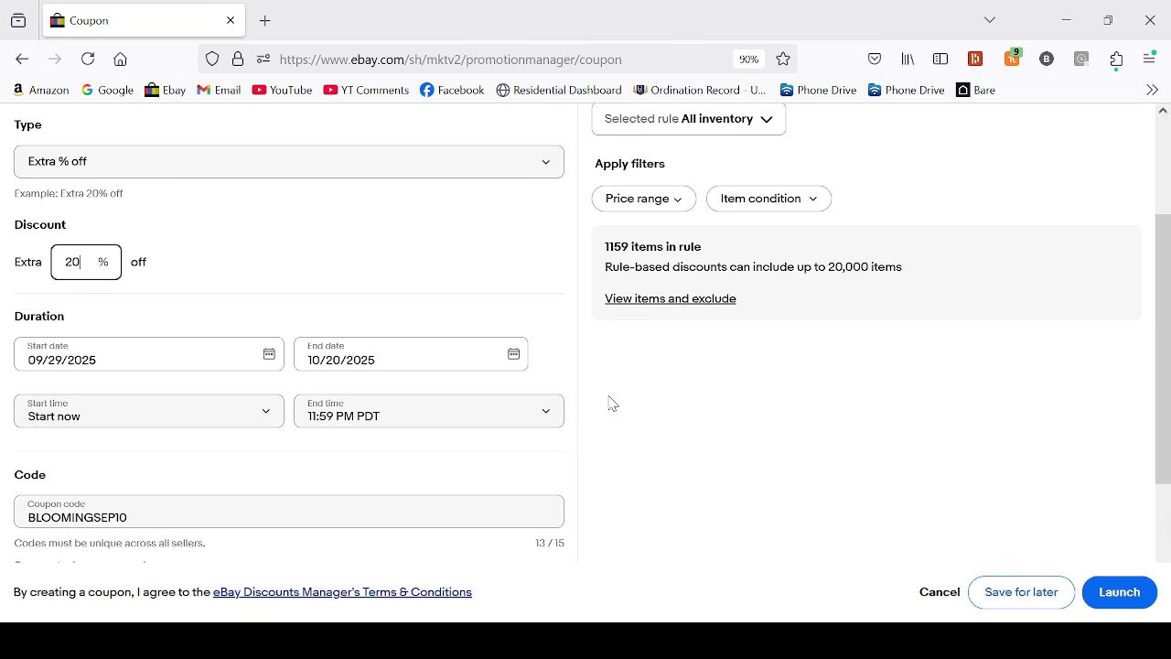
{"action": "left_click", "coordinate": [515, 366]}
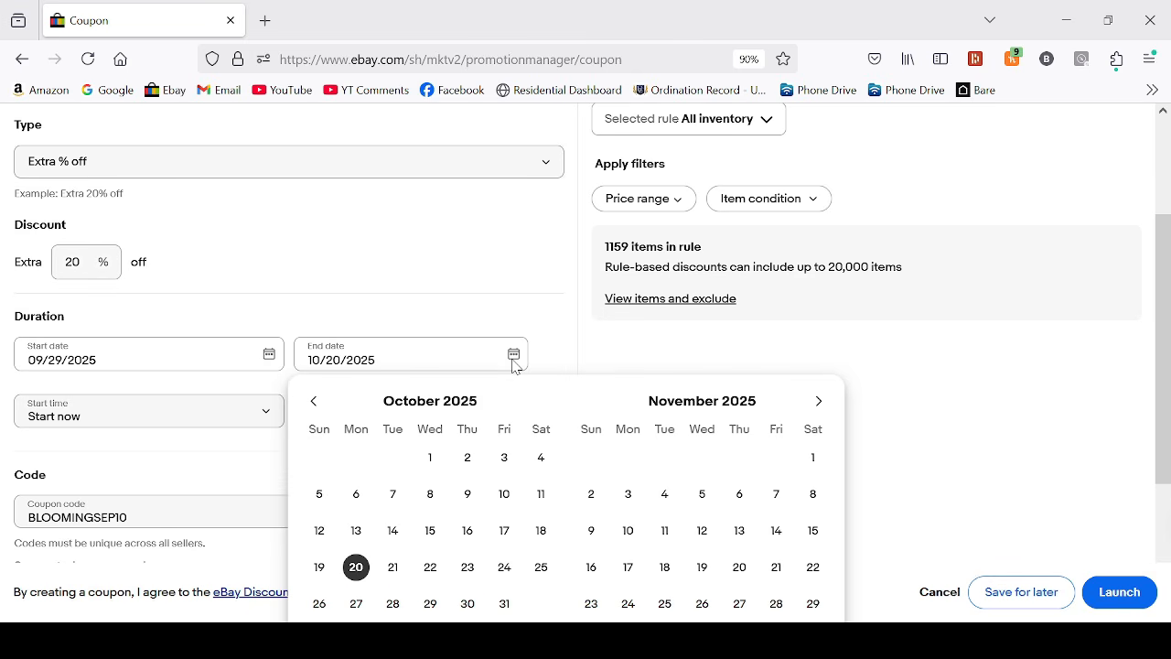
{"action": "left_click", "coordinate": [316, 403]}
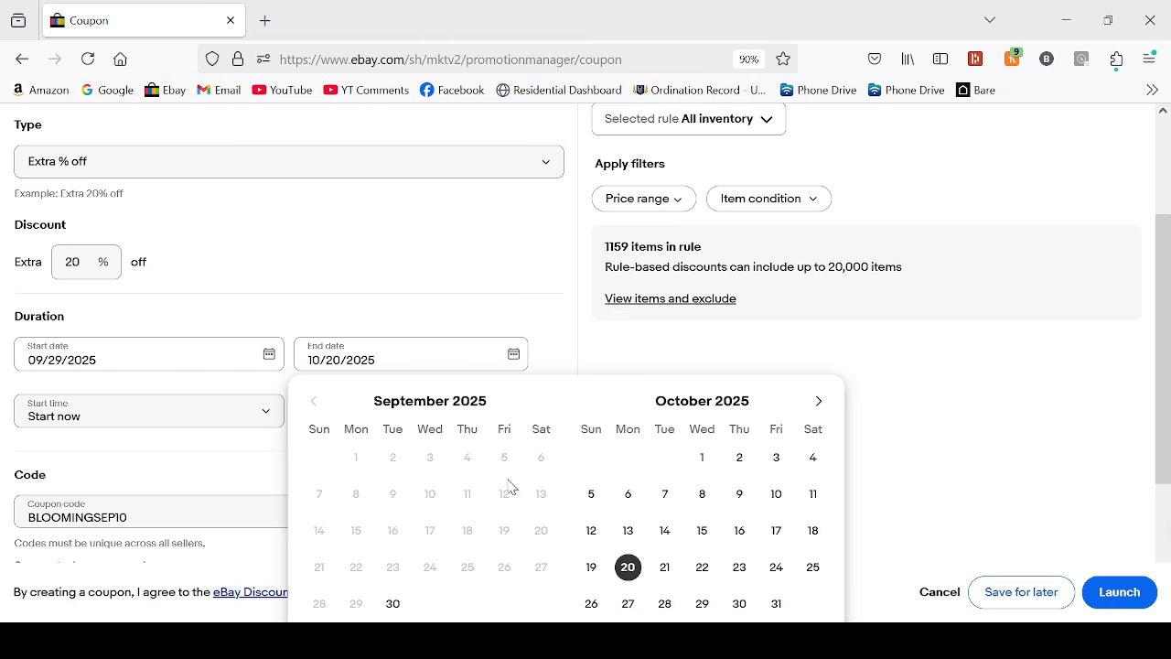
{"action": "left_click", "coordinate": [394, 605]}
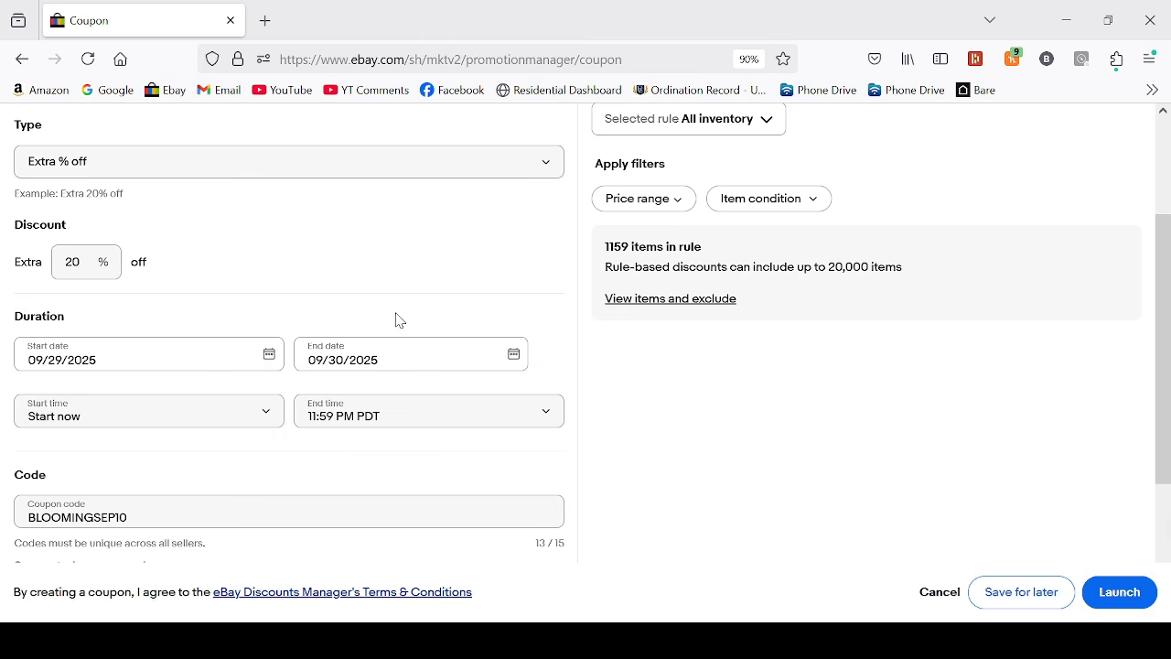
{"action": "scroll", "coordinate": [405, 342], "scroll_direction": "down", "scroll_amount": 2}
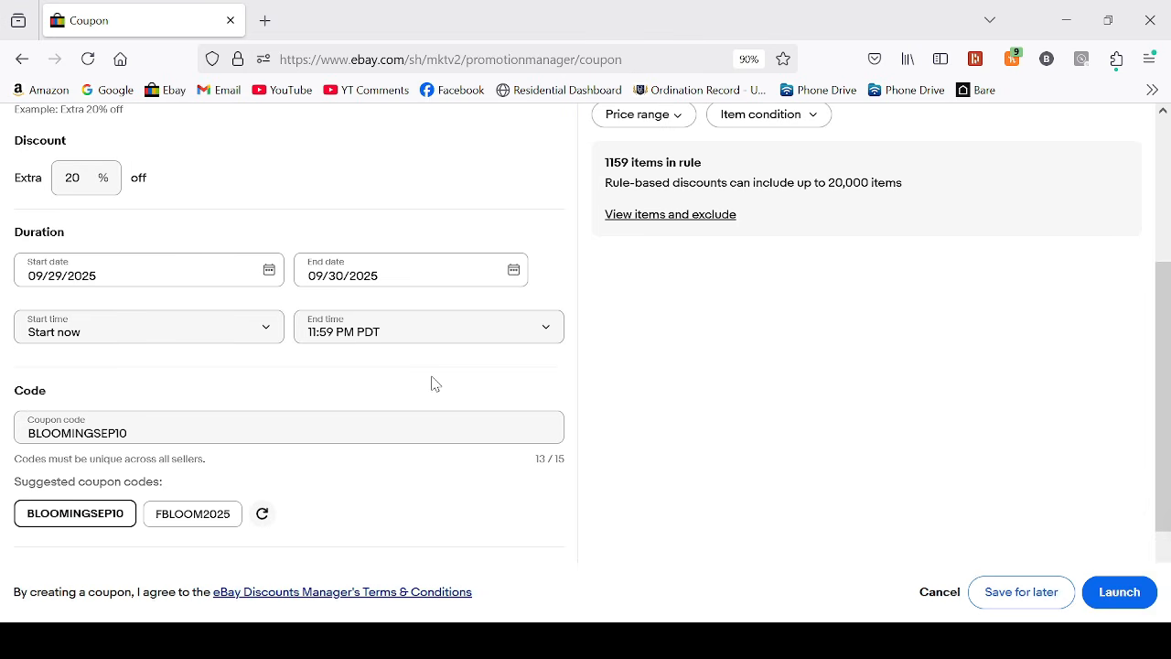
{"action": "left_click", "coordinate": [61, 273]}
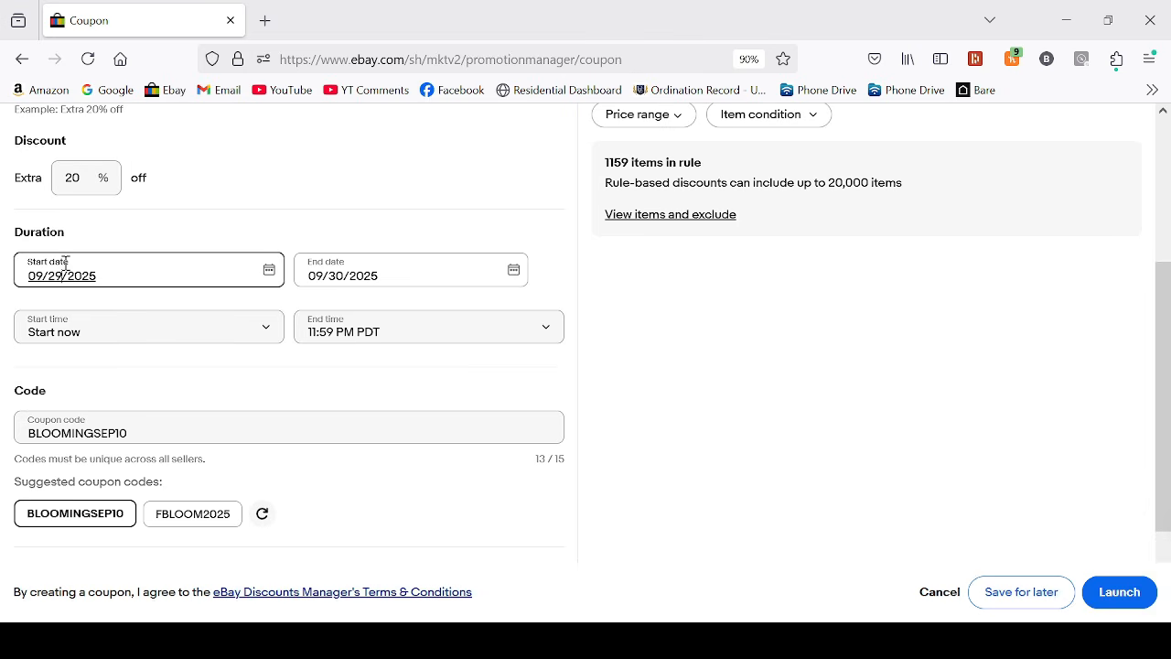
{"action": "left_click", "coordinate": [391, 273]}
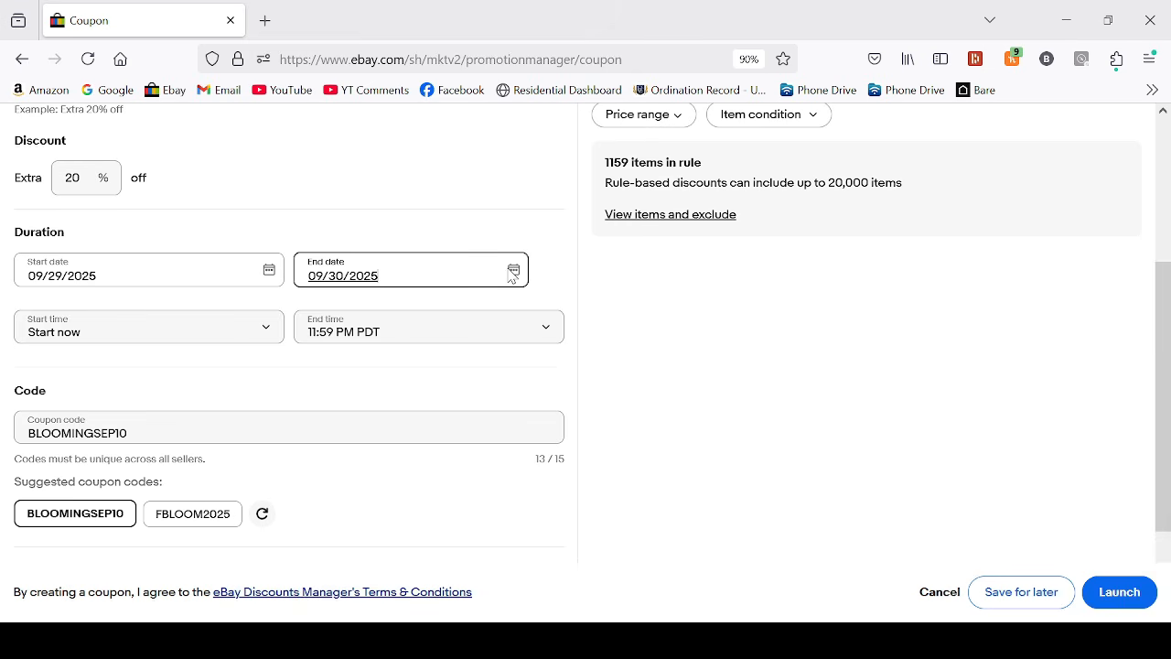
{"action": "left_click", "coordinate": [420, 225]}
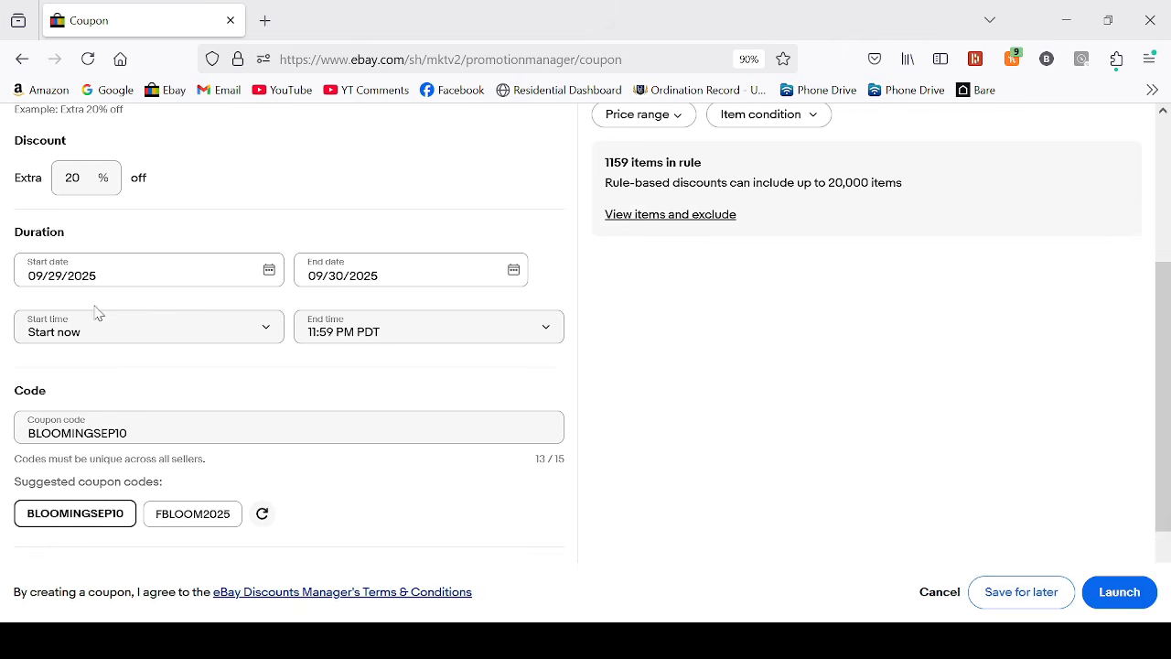
Change the coupon code to BLOOMINSEPT20
{"action": "scroll", "coordinate": [336, 355], "scroll_direction": "down", "scroll_amount": 2}
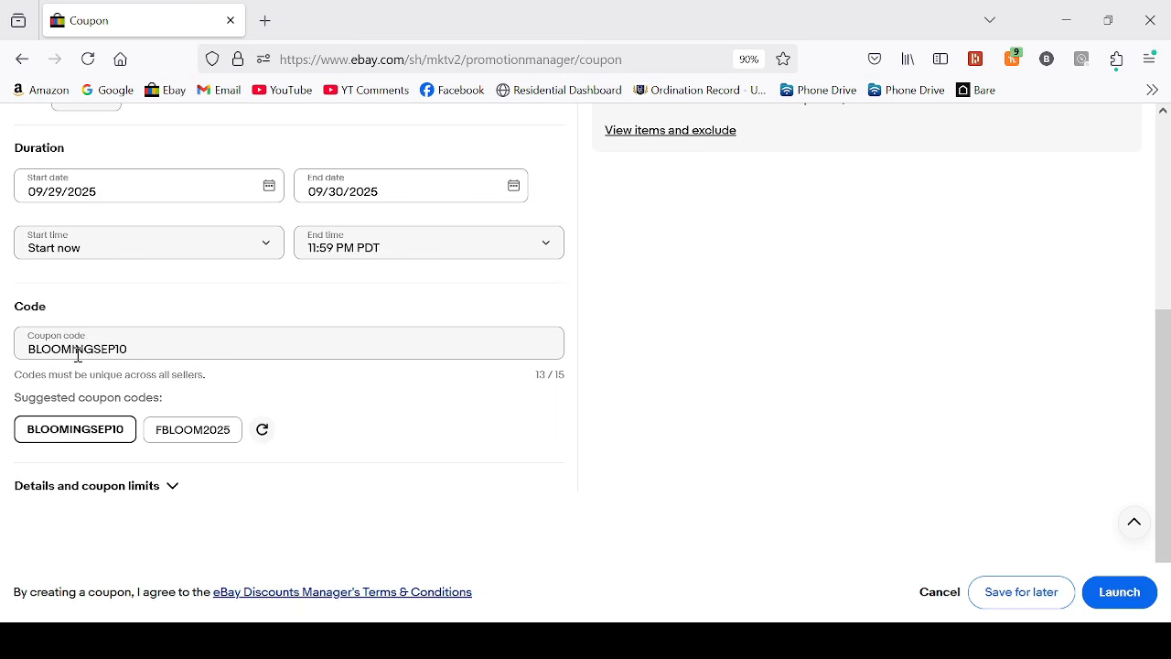
{"action": "left_click_drag", "start_coordinate": [129, 349], "coordinate": [117, 349]}
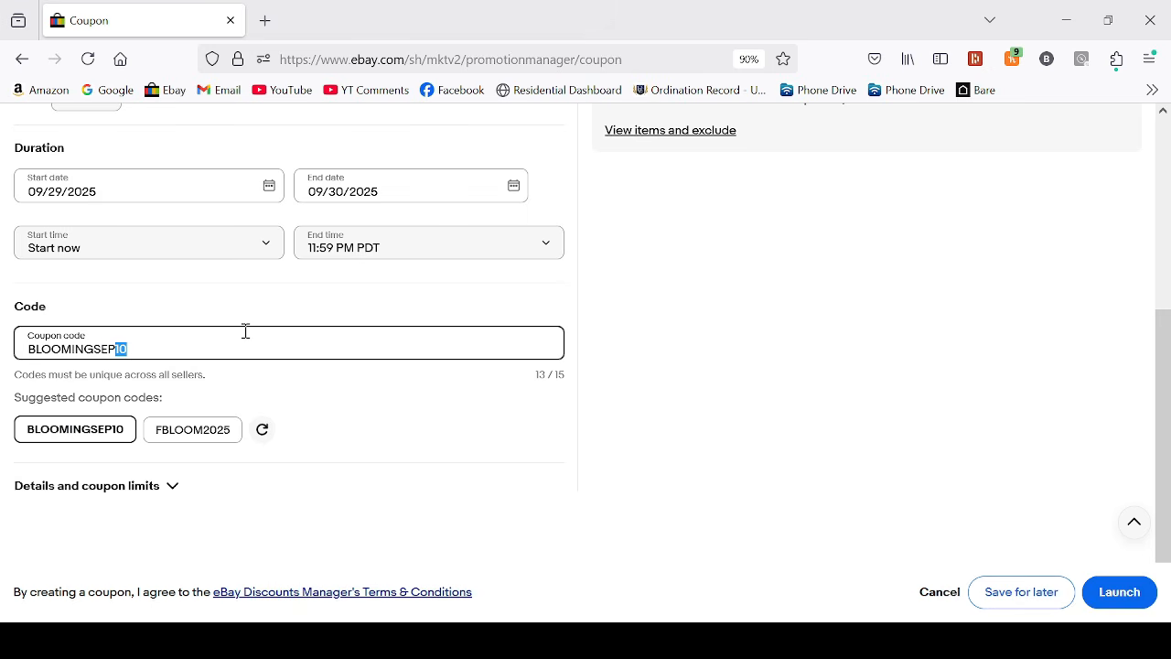
{"action": "type", "text": "T20"}
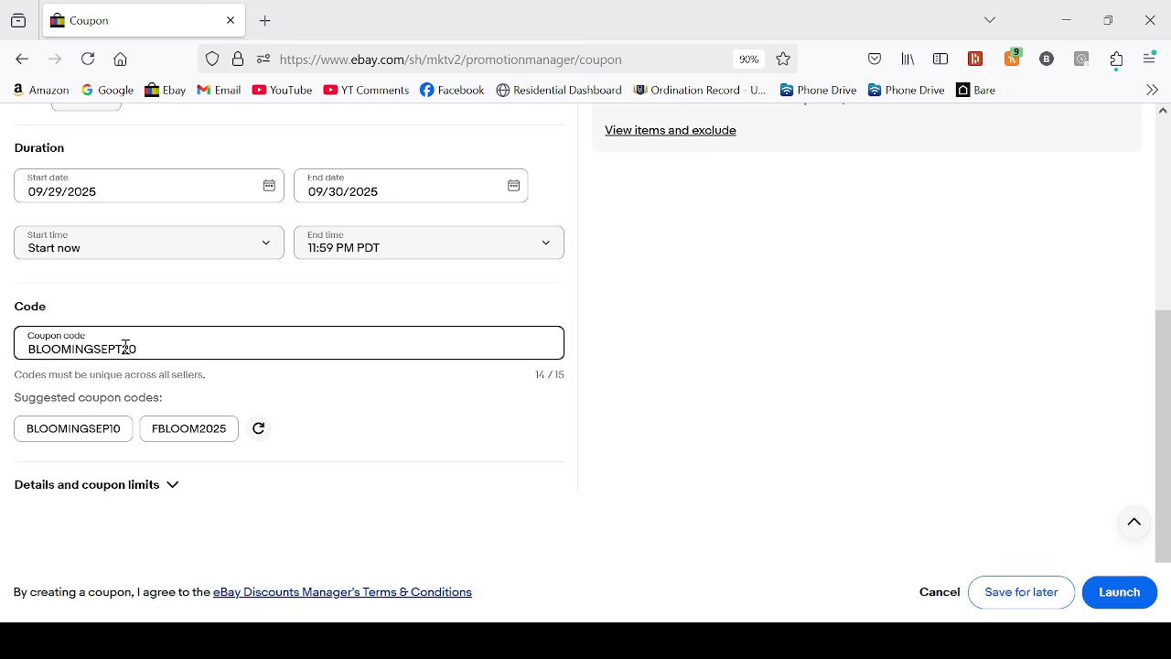
{"action": "key", "text": "BackSpace"}
Expand the details and coupon limits and review the offer name, maximum savings and redemption limit
{"action": "left_click", "coordinate": [123, 484]}
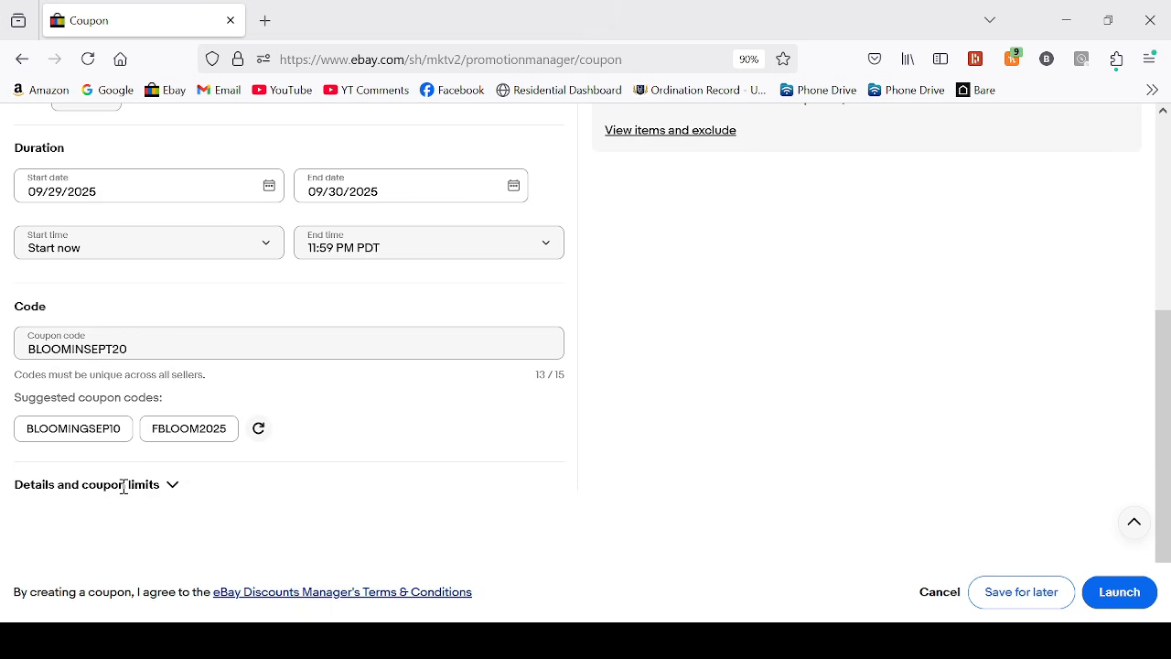
{"action": "left_click", "coordinate": [174, 486]}
{"action": "scroll", "coordinate": [175, 489], "scroll_direction": "down", "scroll_amount": 3}
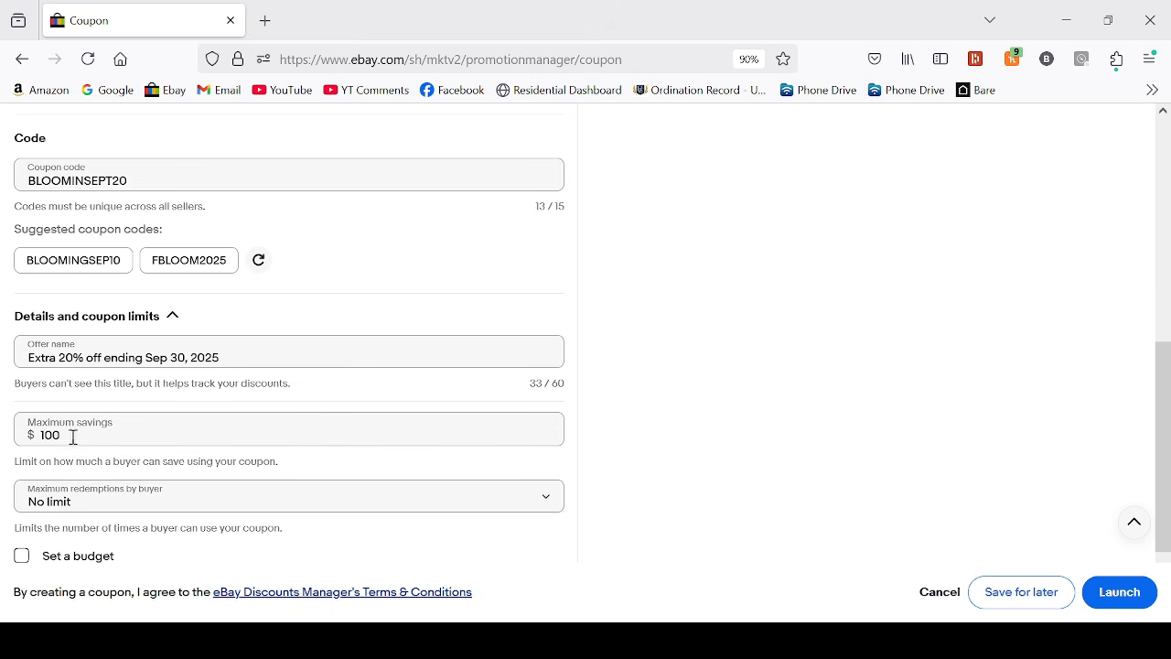
{"action": "left_click", "coordinate": [74, 442]}
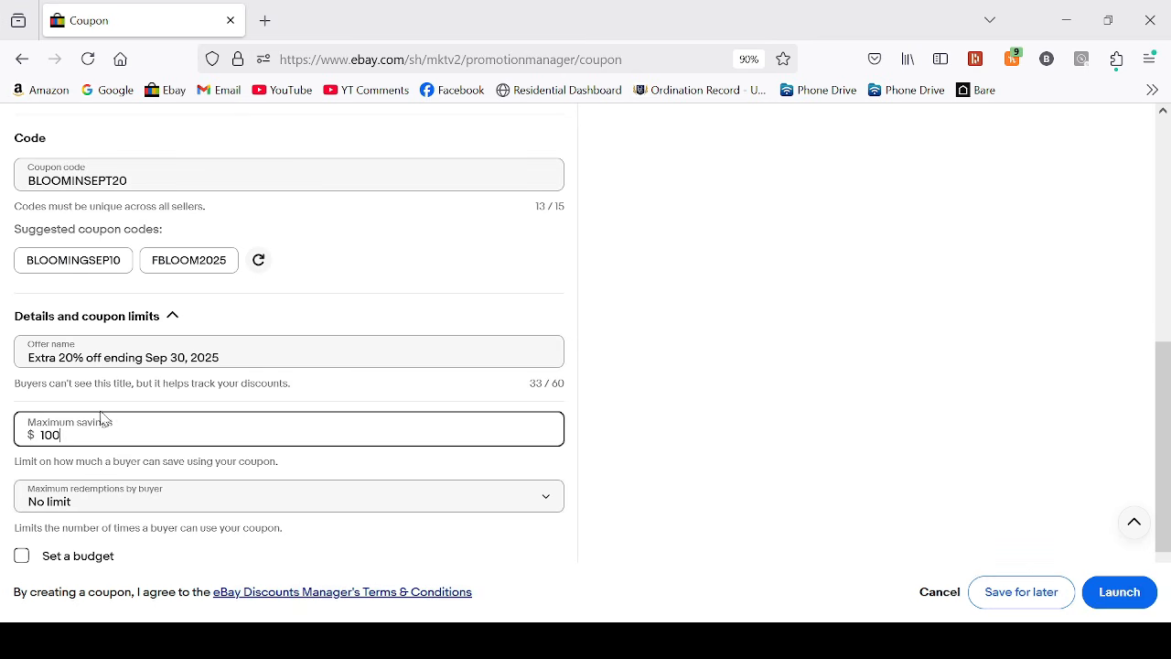
{"action": "scroll", "coordinate": [85, 437], "scroll_direction": "down", "scroll_amount": 2}
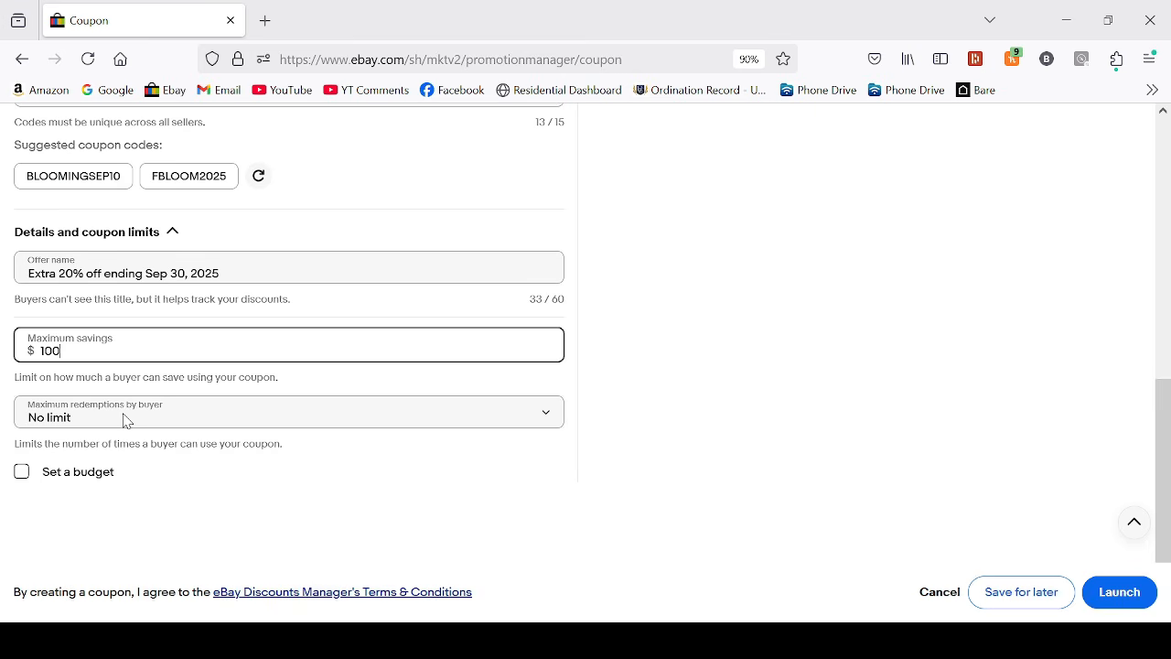
Check which rules are available for selecting the coupon's items
{"action": "scroll", "coordinate": [544, 505], "scroll_direction": "up", "scroll_amount": 5}
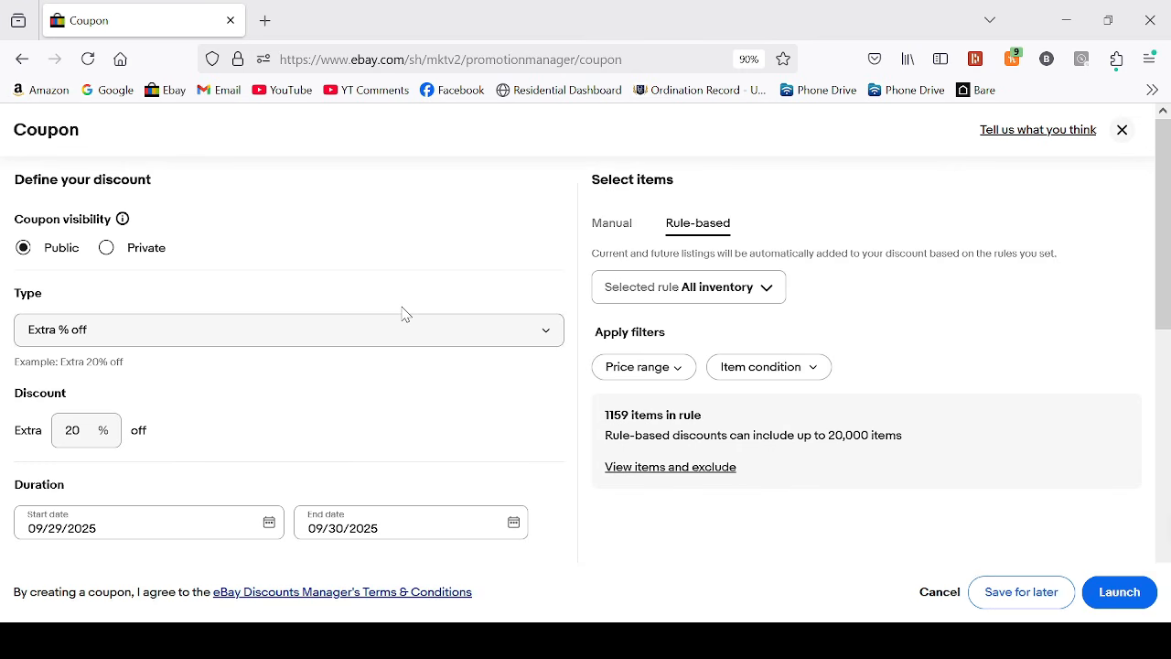
{"action": "left_click", "coordinate": [661, 291]}
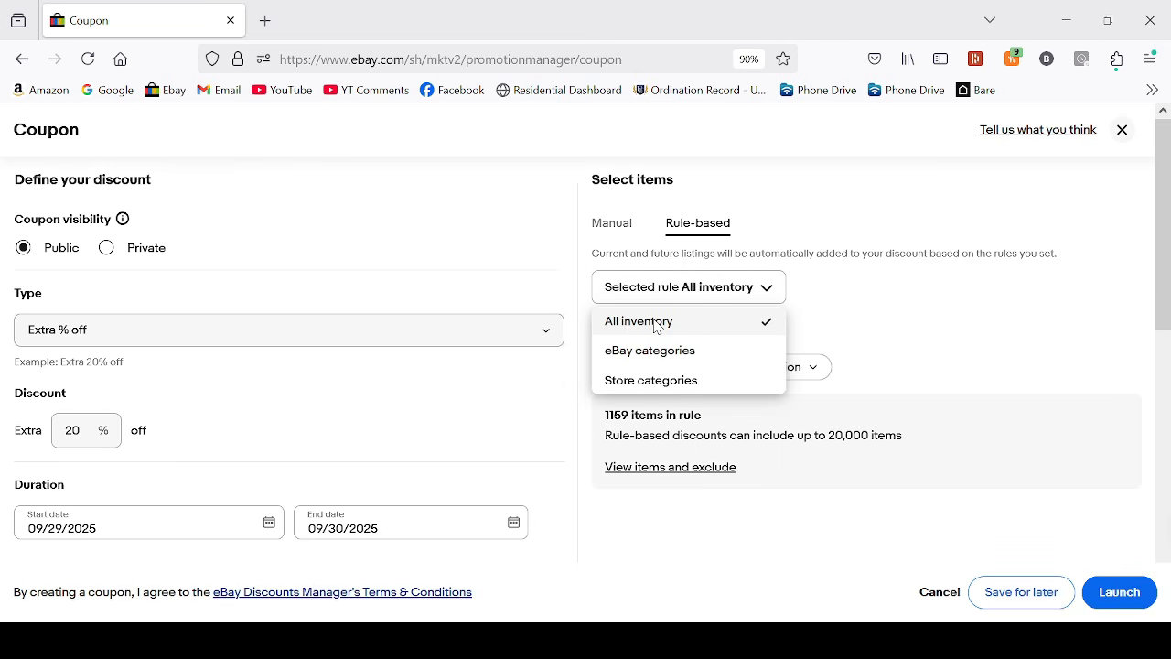
{"action": "left_click", "coordinate": [656, 294]}
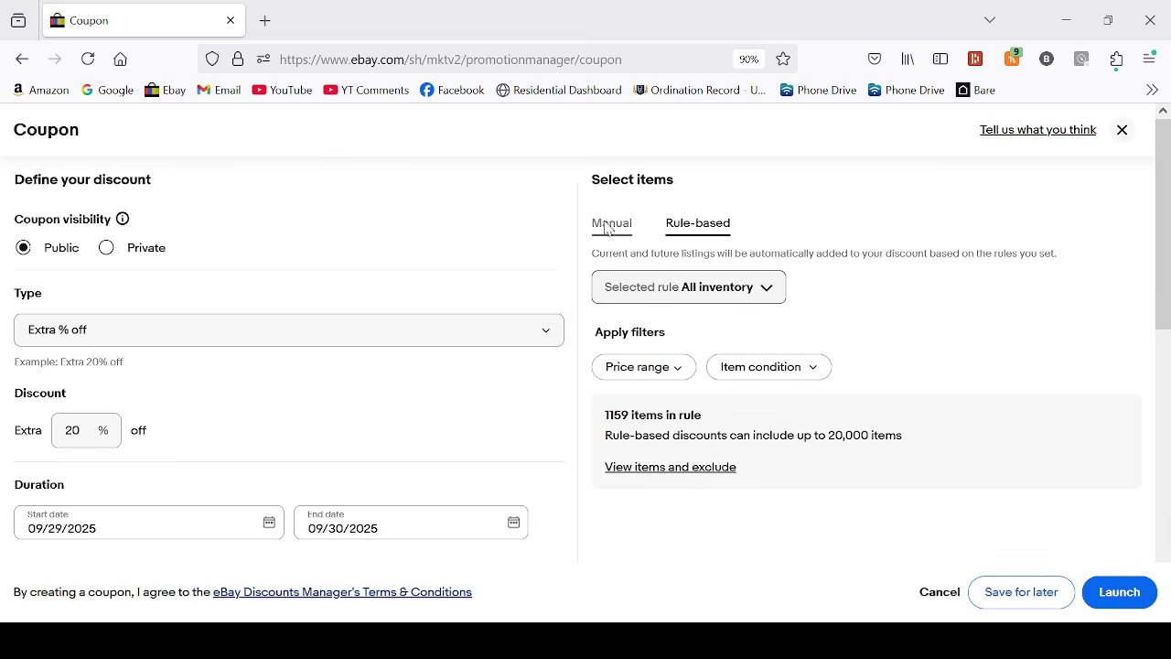
Switch the coupon's item selection from rule-based to manual and open the listings for adding items
{"action": "left_click", "coordinate": [688, 291]}
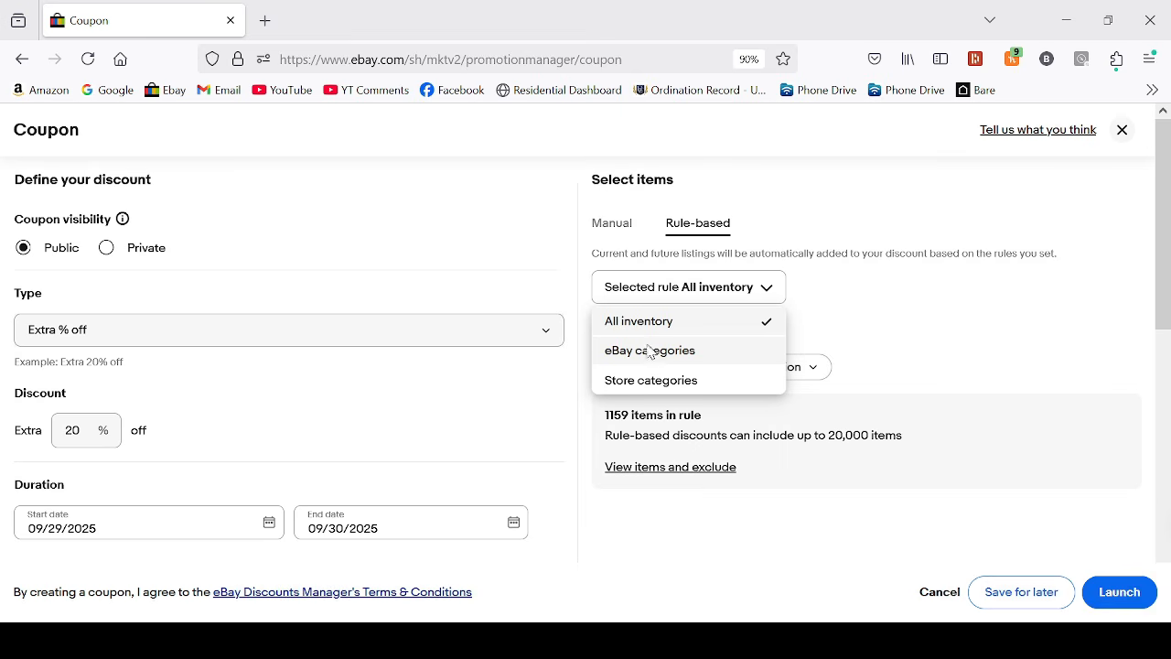
{"action": "left_click", "coordinate": [855, 335]}
{"action": "left_click", "coordinate": [613, 226]}
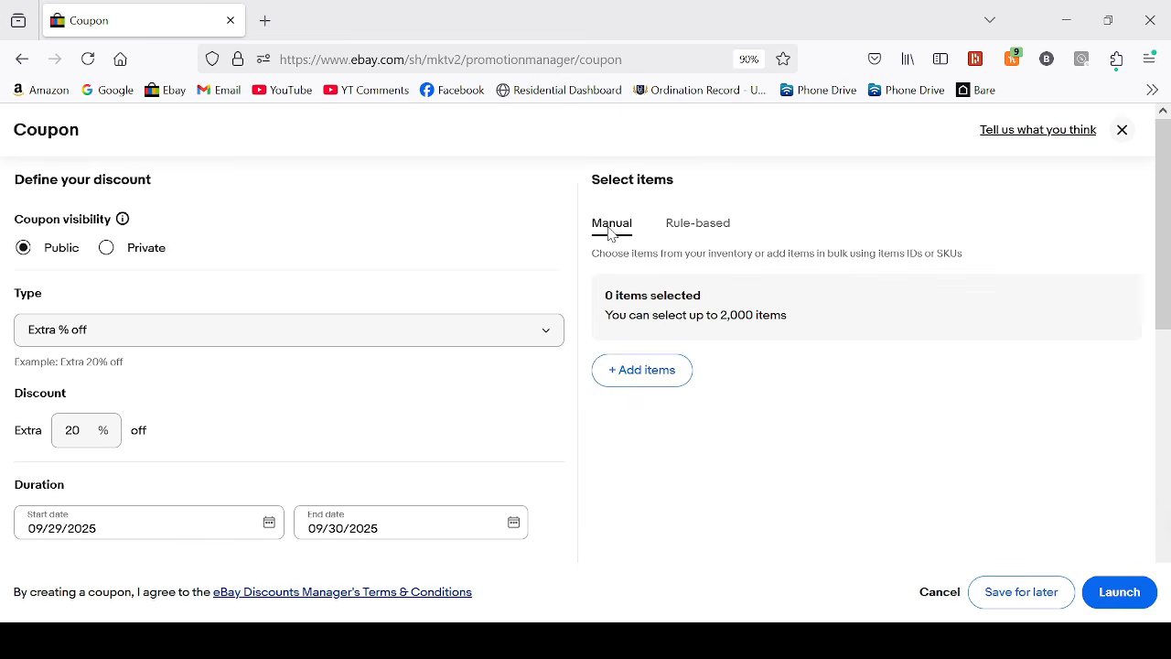
{"action": "left_click", "coordinate": [673, 377]}
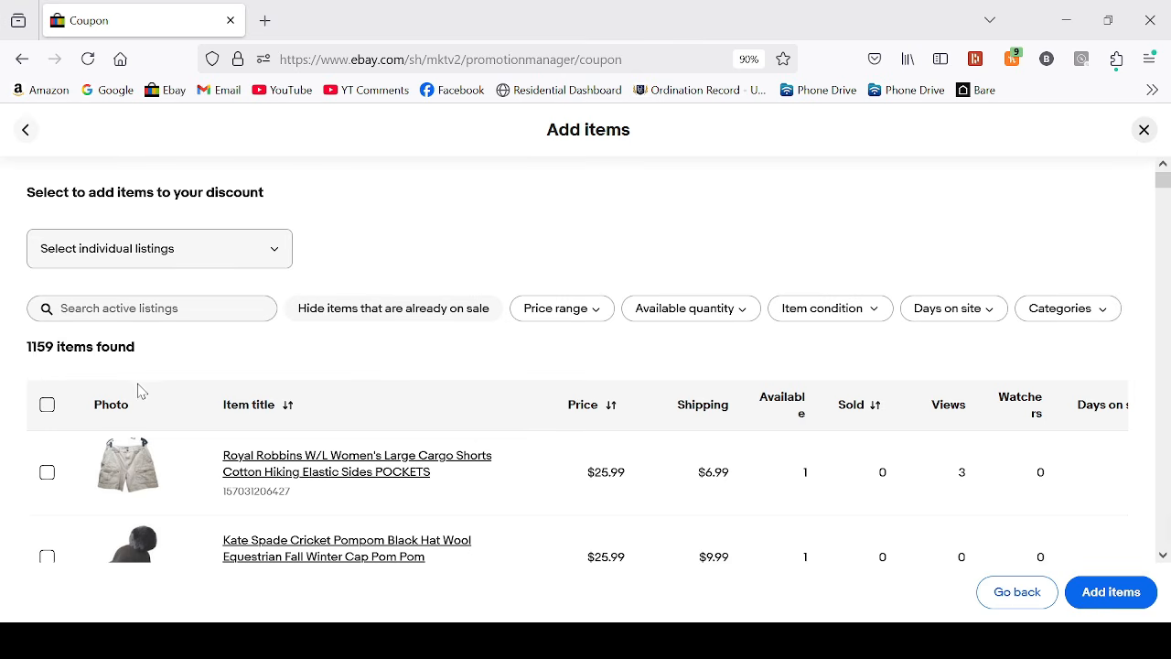
Select all the listings on the page and deselect the VTG Rainbow Plaid women's shirt
{"action": "scroll", "coordinate": [142, 391], "scroll_direction": "down", "scroll_amount": 4}
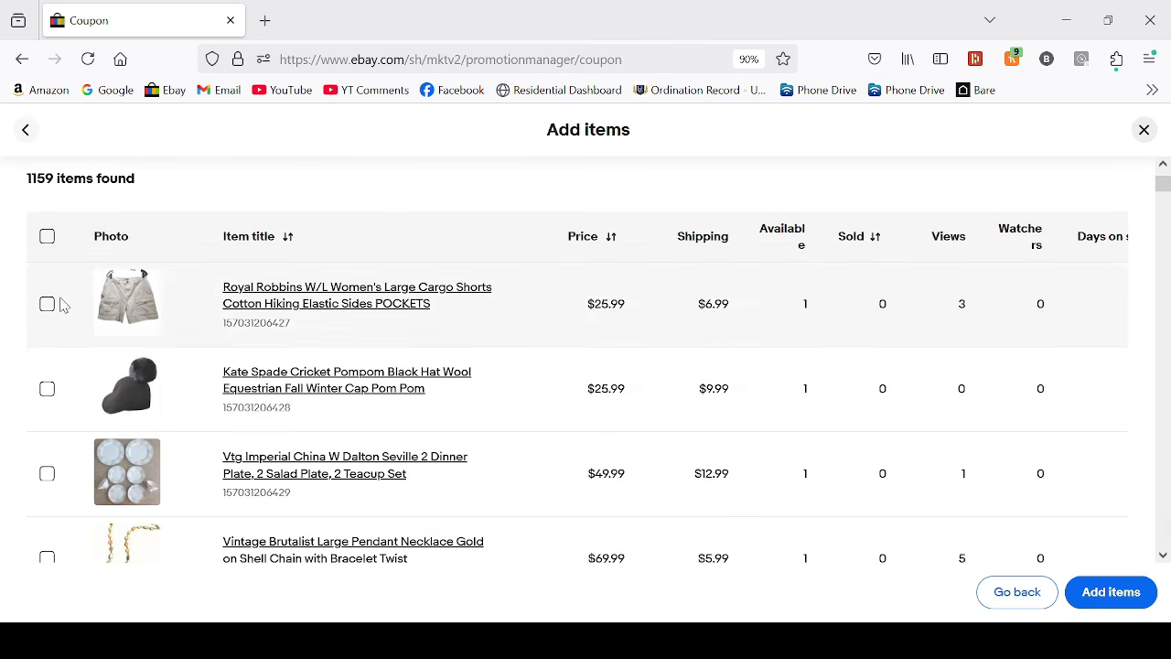
{"action": "left_click", "coordinate": [48, 242]}
{"action": "scroll", "coordinate": [52, 366], "scroll_direction": "down", "scroll_amount": 8}
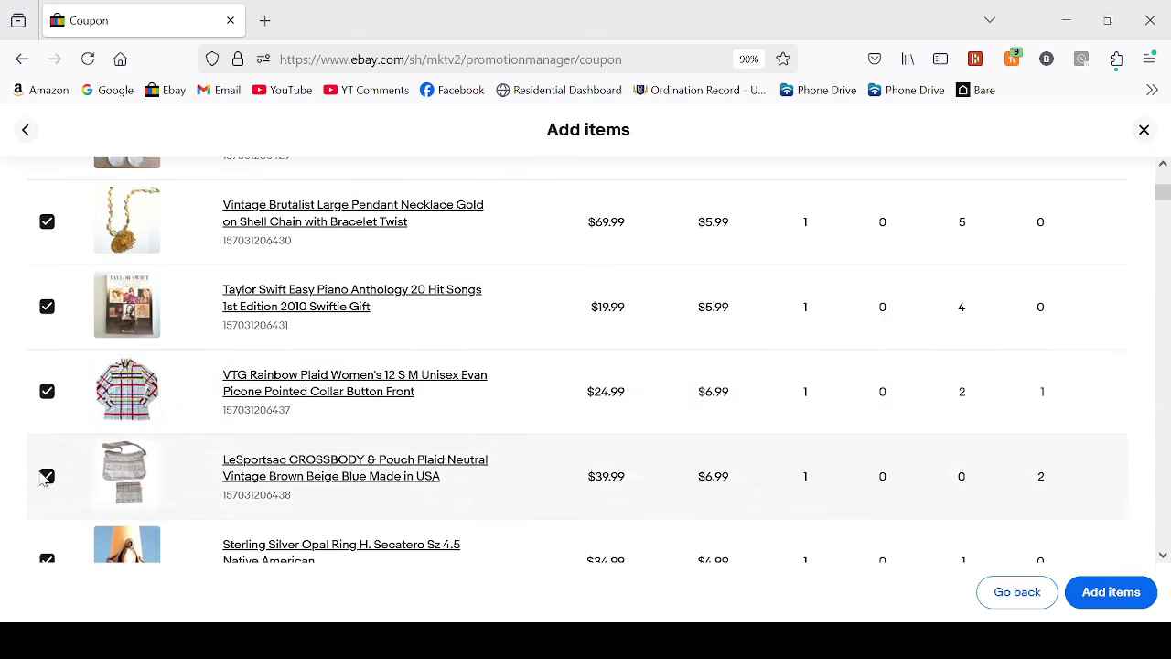
{"action": "left_click", "coordinate": [46, 391]}
{"action": "scroll", "coordinate": [51, 474], "scroll_direction": "down", "scroll_amount": 1}
{"action": "scroll", "coordinate": [52, 474], "scroll_direction": "down", "scroll_amount": 3}
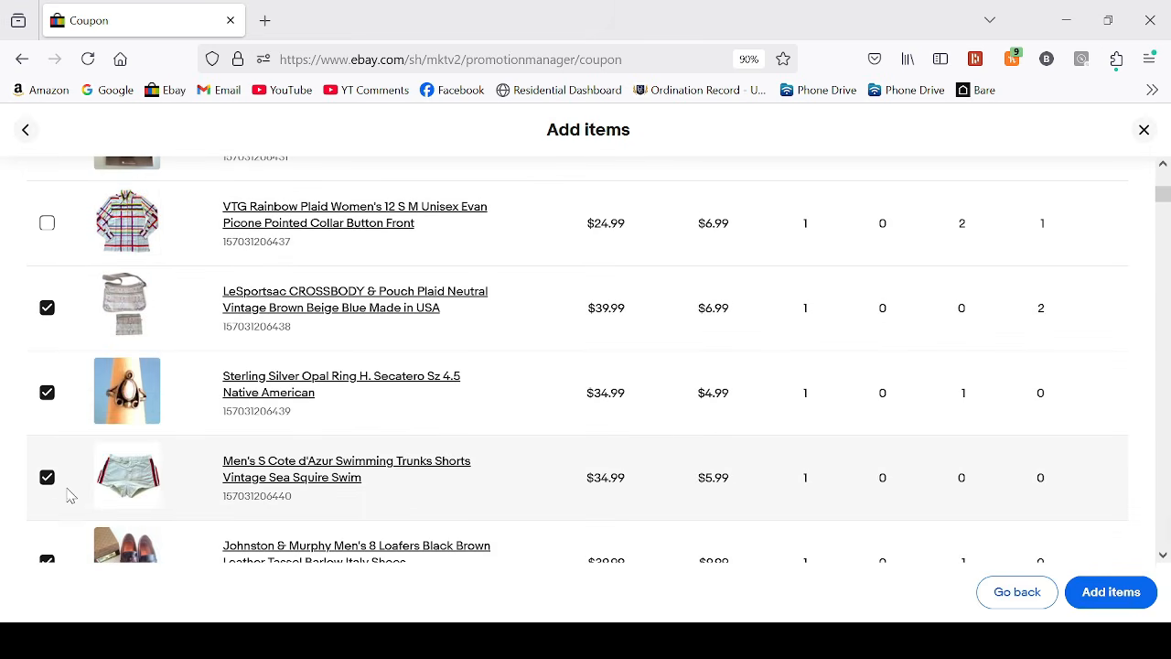
Clear the selection and individually select the first six listings, from the Royal Robbins cargo shorts to the VTG Rainbow Plaid shirt
{"action": "scroll", "coordinate": [67, 489], "scroll_direction": "up", "scroll_amount": 15}
{"action": "left_click", "coordinate": [48, 405]}
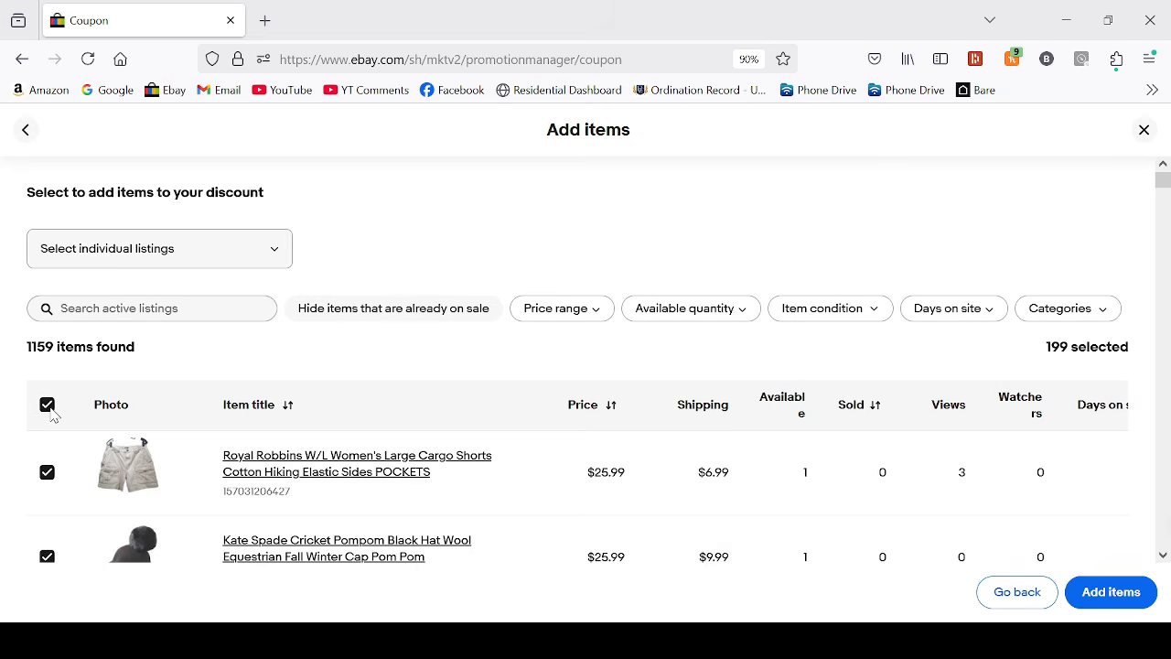
{"action": "left_click", "coordinate": [47, 490]}
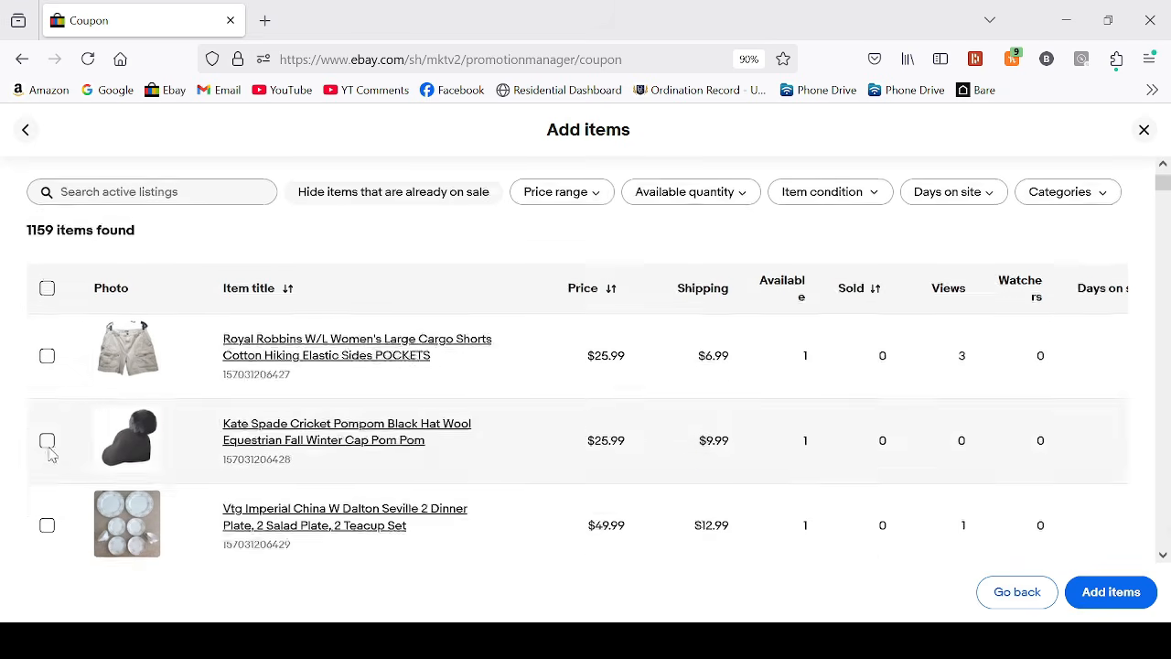
{"action": "scroll", "coordinate": [46, 444], "scroll_direction": "down", "scroll_amount": 1}
{"action": "left_click", "coordinate": [47, 303]}
{"action": "left_click", "coordinate": [47, 389]}
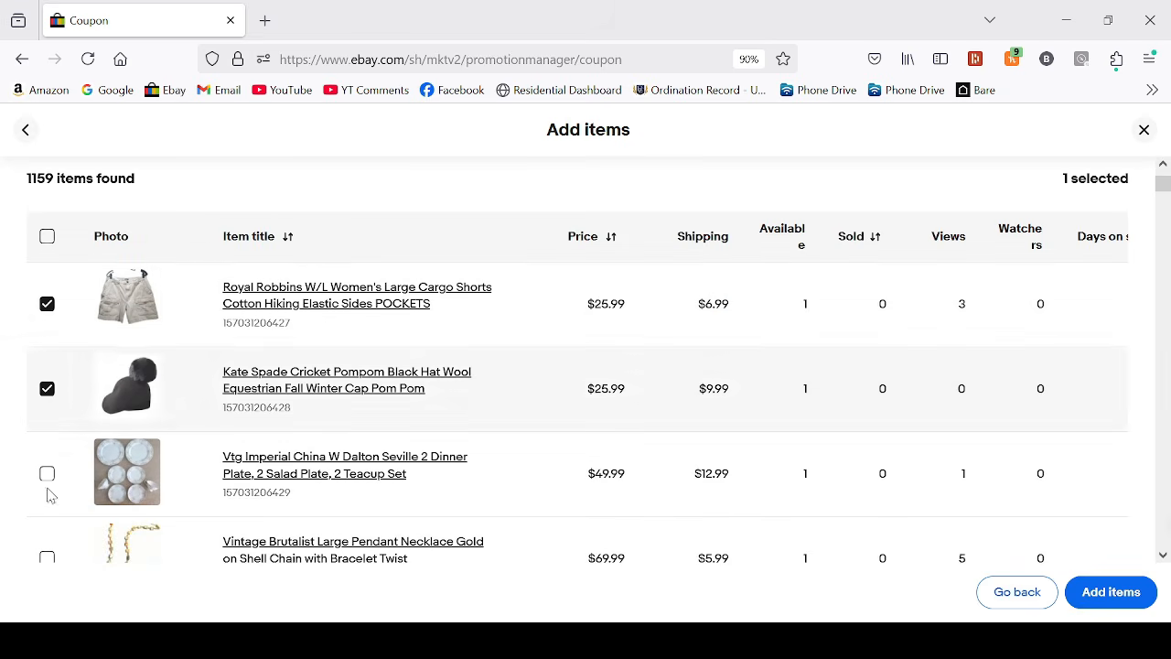
{"action": "left_click", "coordinate": [47, 473]}
{"action": "left_click", "coordinate": [46, 557]}
{"action": "scroll", "coordinate": [47, 402], "scroll_direction": "down", "scroll_amount": 3}
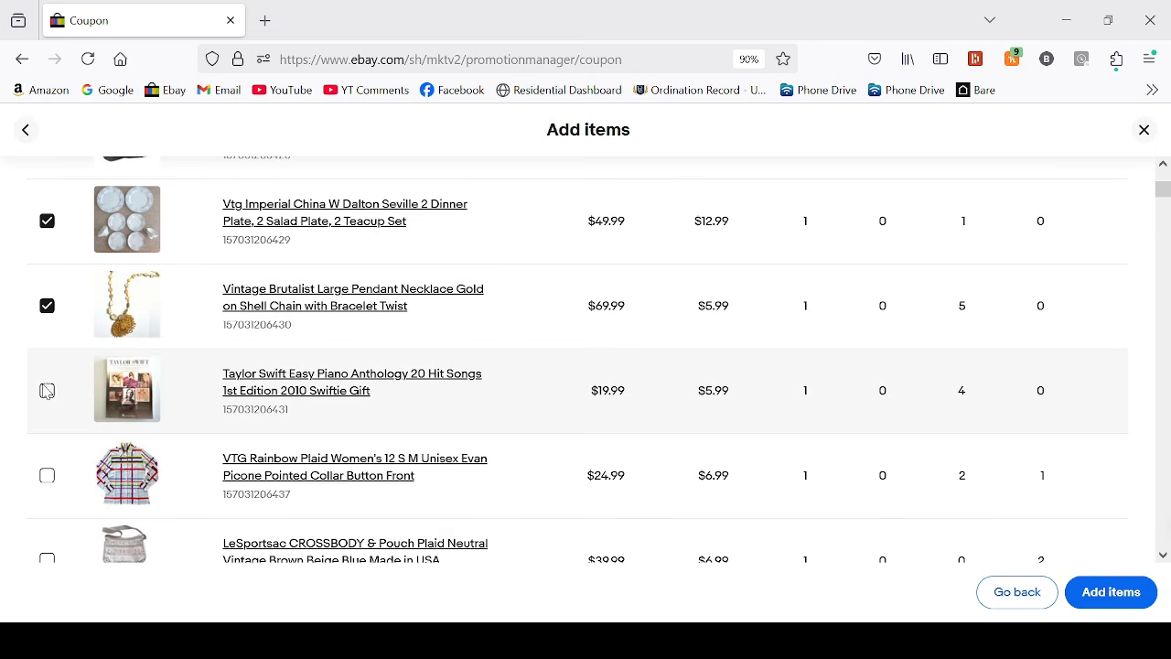
{"action": "left_click", "coordinate": [47, 391]}
{"action": "left_click", "coordinate": [46, 475]}
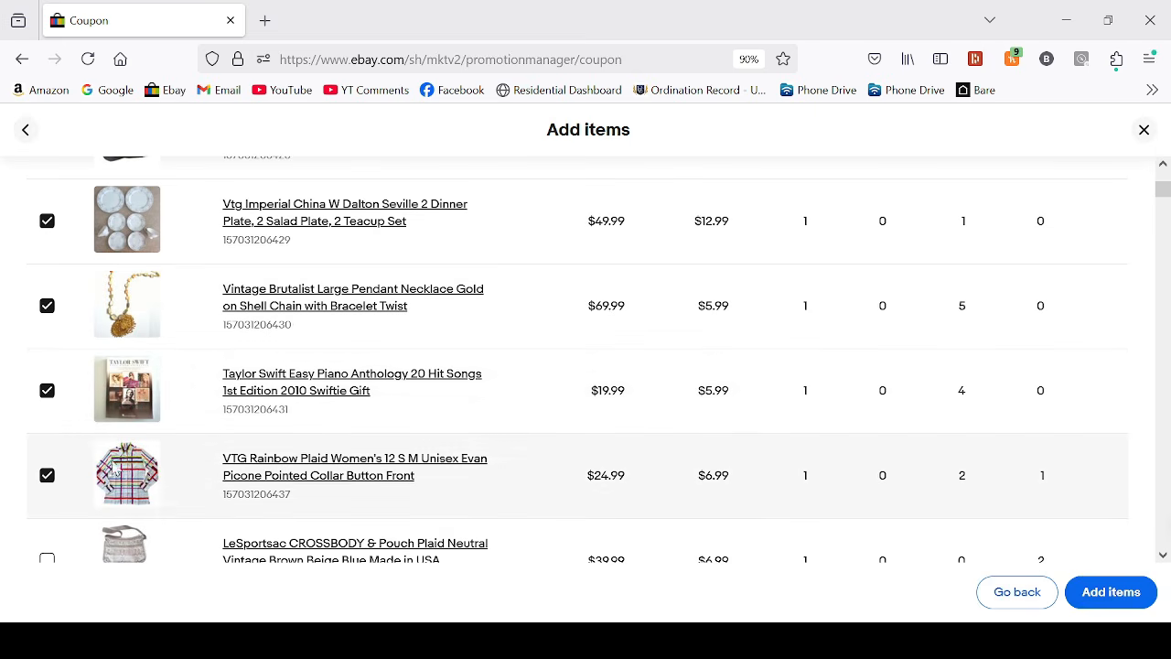
Select all the listings on the current page at once
{"action": "scroll", "coordinate": [78, 366], "scroll_direction": "up", "scroll_amount": 5}
{"action": "left_click", "coordinate": [49, 238]}
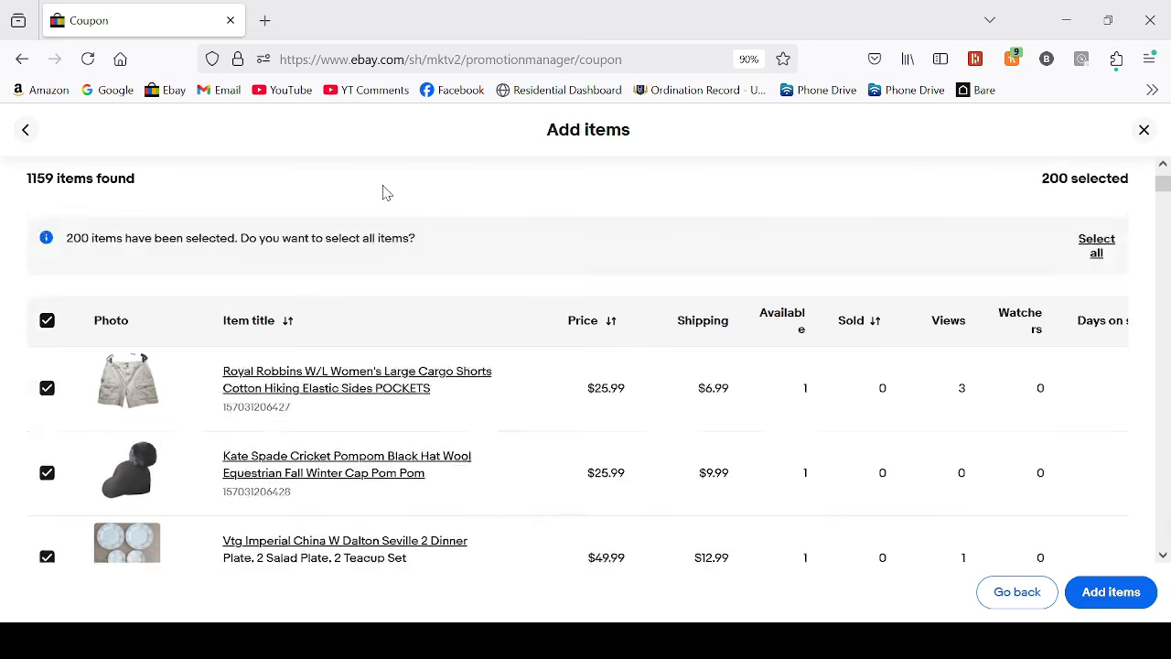
{"action": "scroll", "coordinate": [381, 191], "scroll_direction": "up", "scroll_amount": 3}
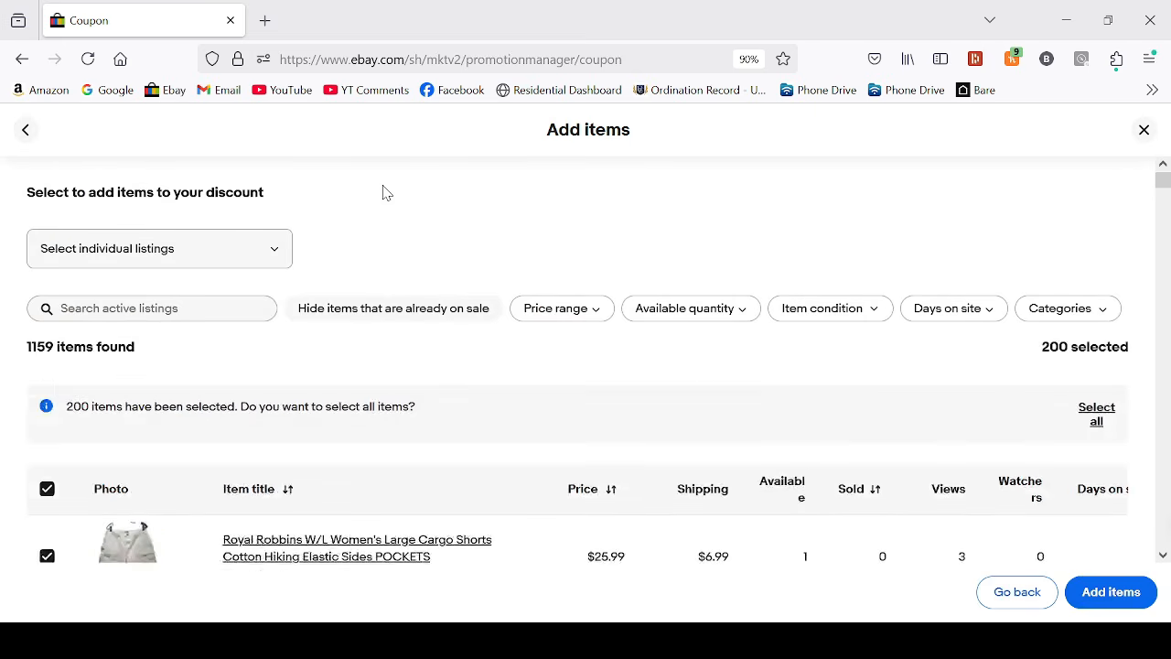
Go back to the discounts dashboard and start a new coupon
{"action": "left_click", "coordinate": [22, 59]}
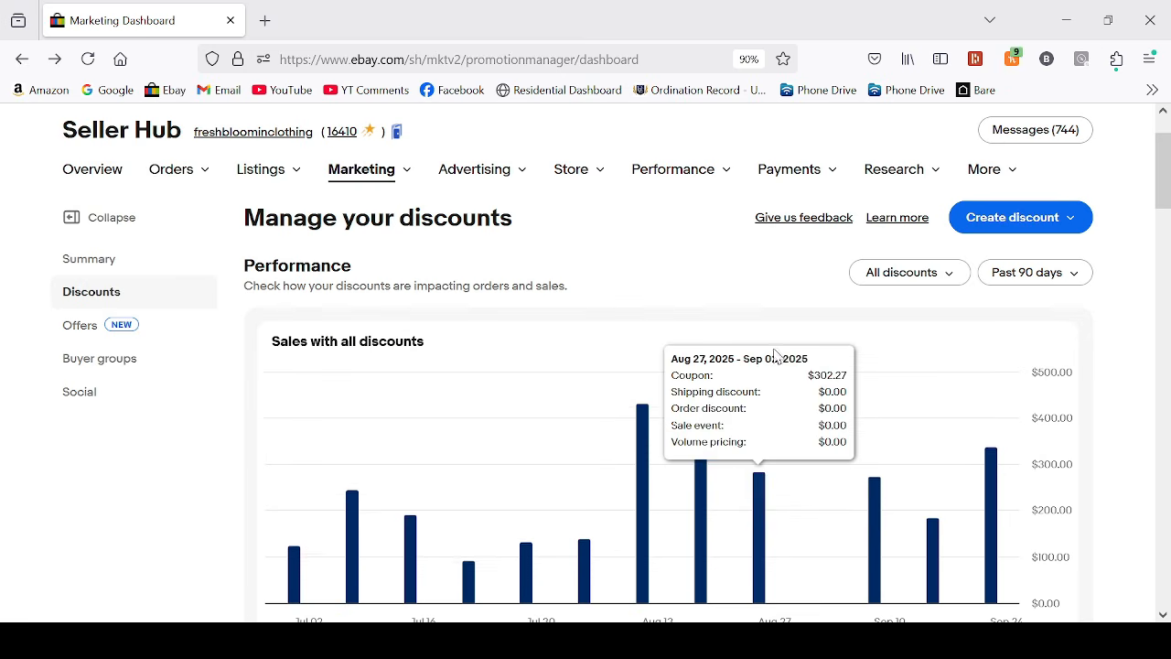
{"action": "left_click", "coordinate": [1013, 227]}
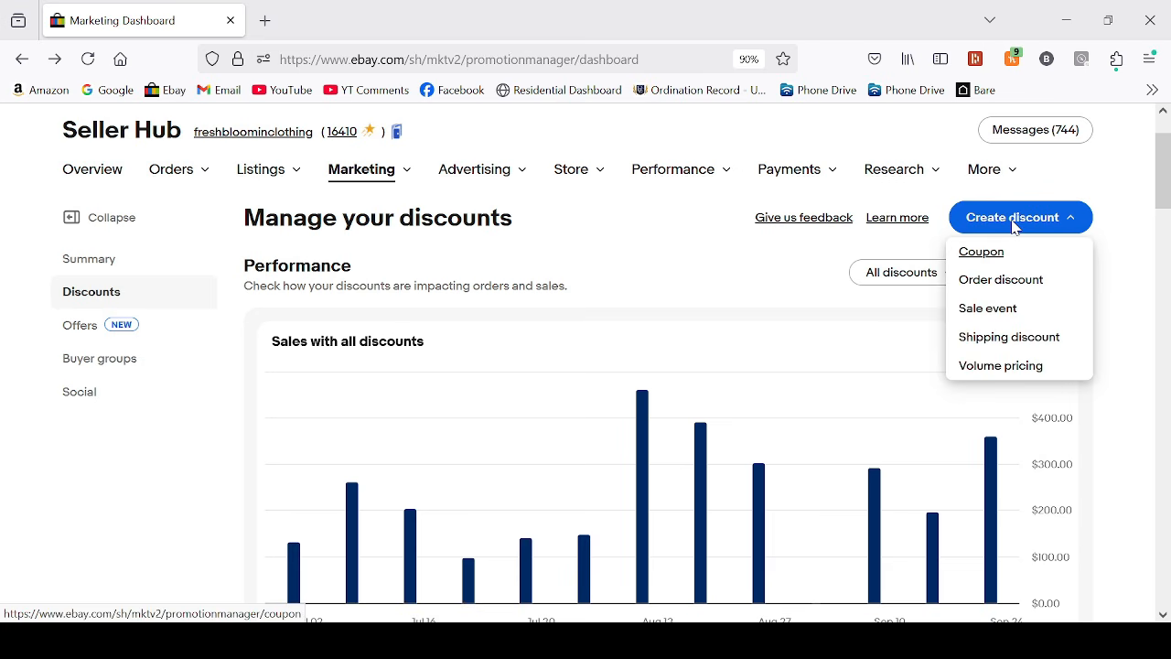
{"action": "left_click", "coordinate": [981, 255]}
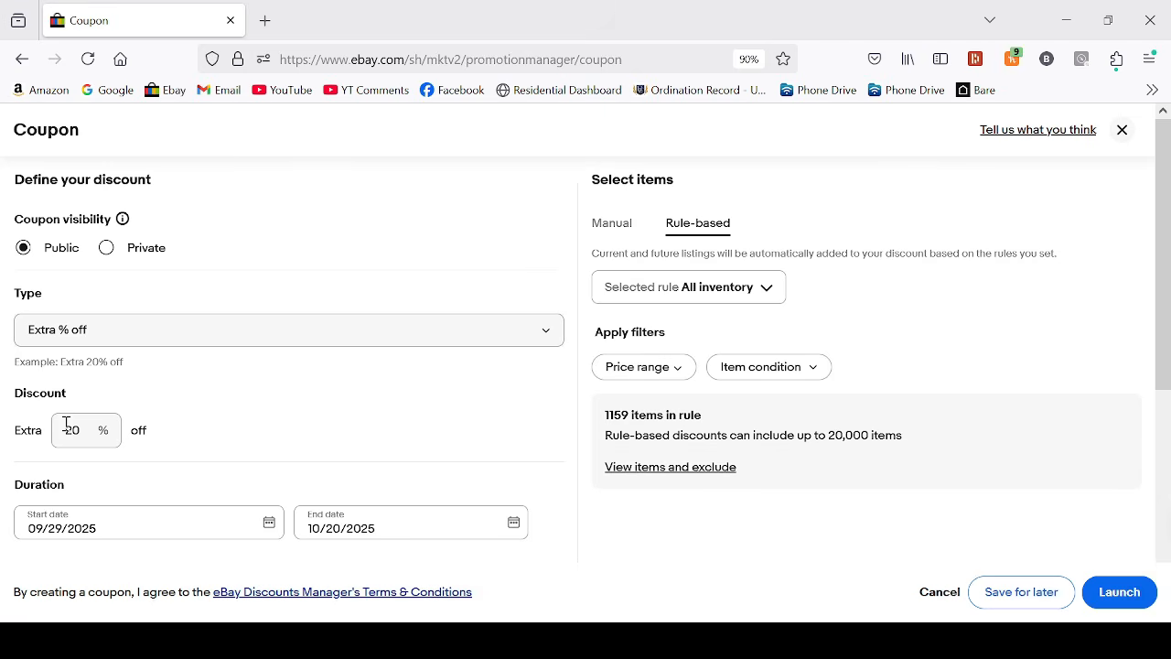
Set the new coupon's end date to 09/30/2025
{"action": "scroll", "coordinate": [486, 406], "scroll_direction": "down", "scroll_amount": 3}
{"action": "left_click", "coordinate": [514, 357]}
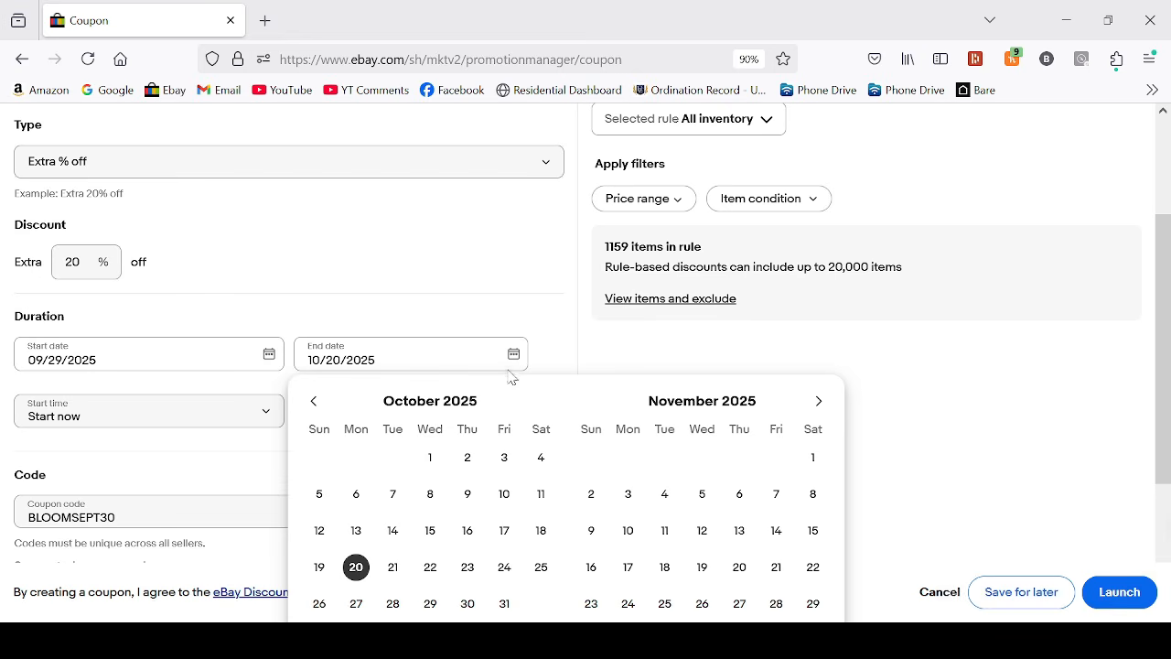
{"action": "left_click", "coordinate": [315, 402]}
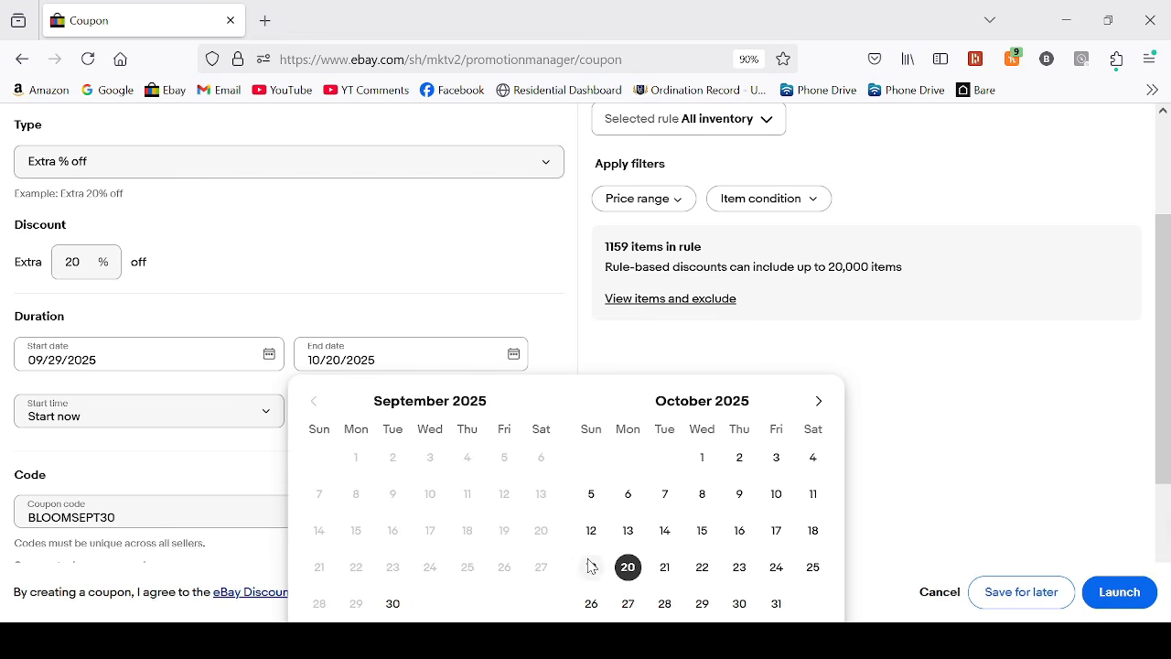
{"action": "left_click", "coordinate": [394, 604]}
Change the suggested coupon code to BLOOMSEPT20
{"action": "scroll", "coordinate": [169, 265], "scroll_direction": "down", "scroll_amount": 2}
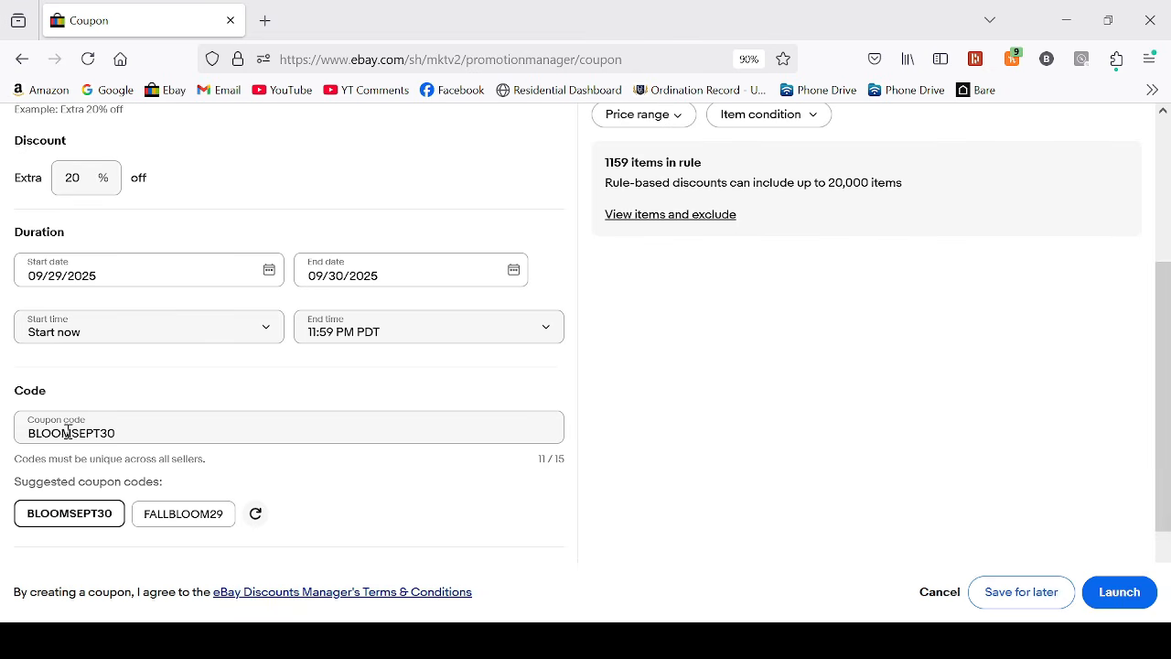
{"action": "left_click", "coordinate": [125, 432]}
{"action": "key", "text": "BackSpace"}
{"action": "key", "text": "BackSpace"}
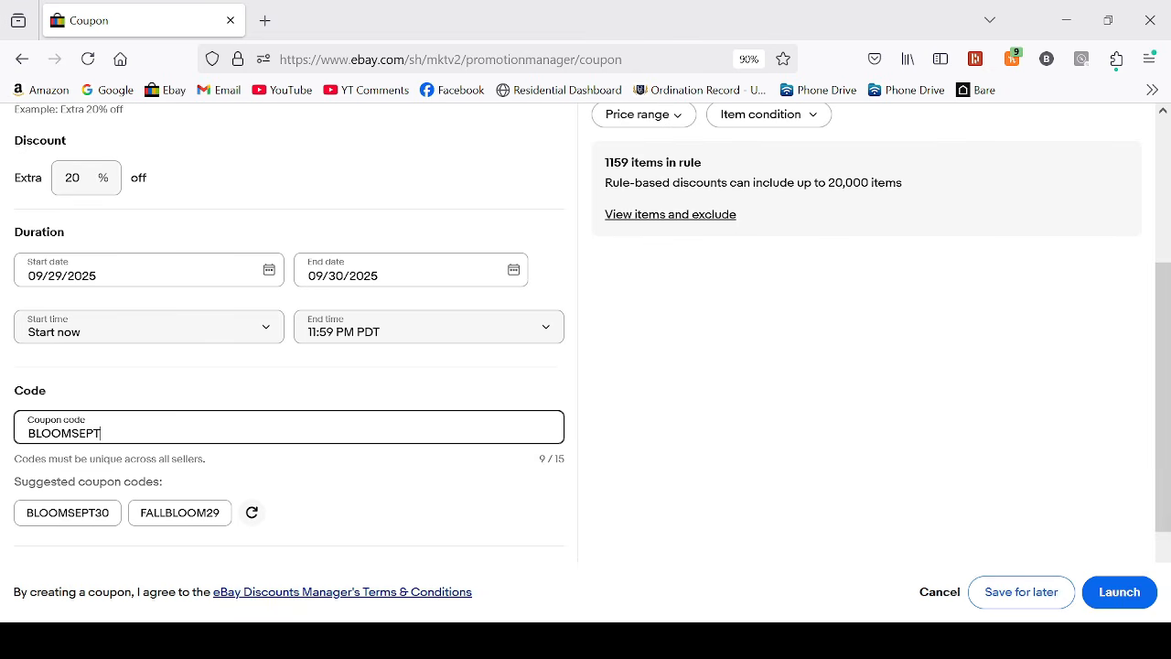
{"action": "left_click", "coordinate": [283, 524]}
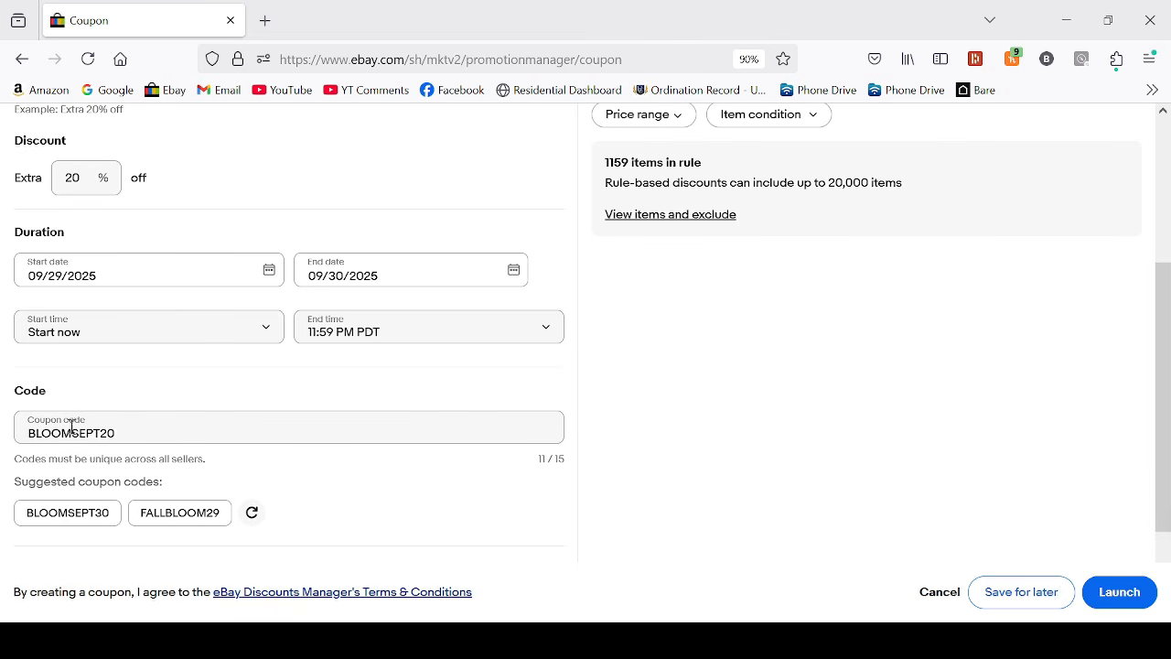
{"action": "scroll", "coordinate": [68, 420], "scroll_direction": "down", "scroll_amount": 2}
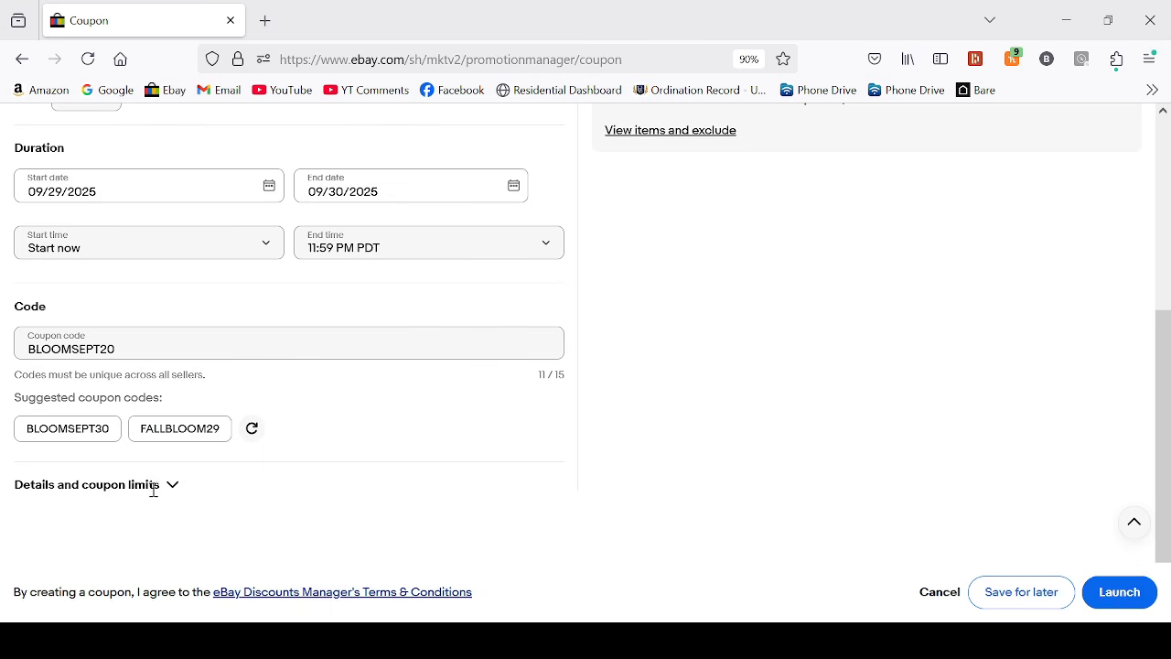
Try marking the Kate Spade Cricket hat for exclusion from the coupon, clear the mark and apply the list without exclusions
{"action": "scroll", "coordinate": [823, 412], "scroll_direction": "up", "scroll_amount": 5}
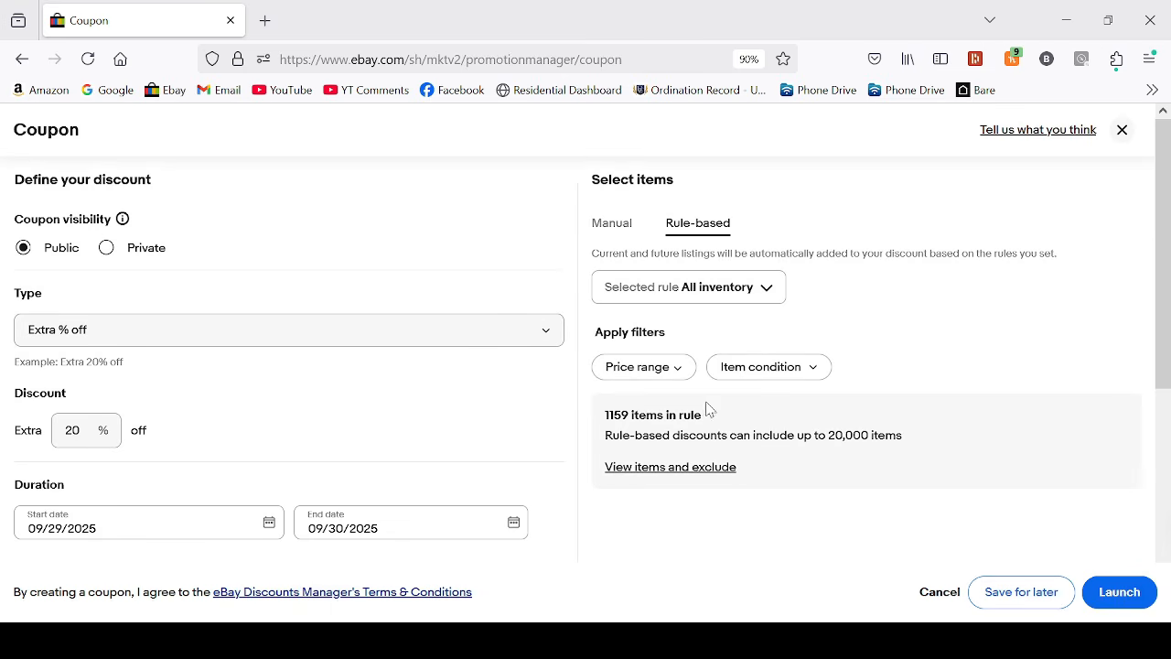
{"action": "scroll", "coordinate": [700, 410], "scroll_direction": "down", "scroll_amount": 2}
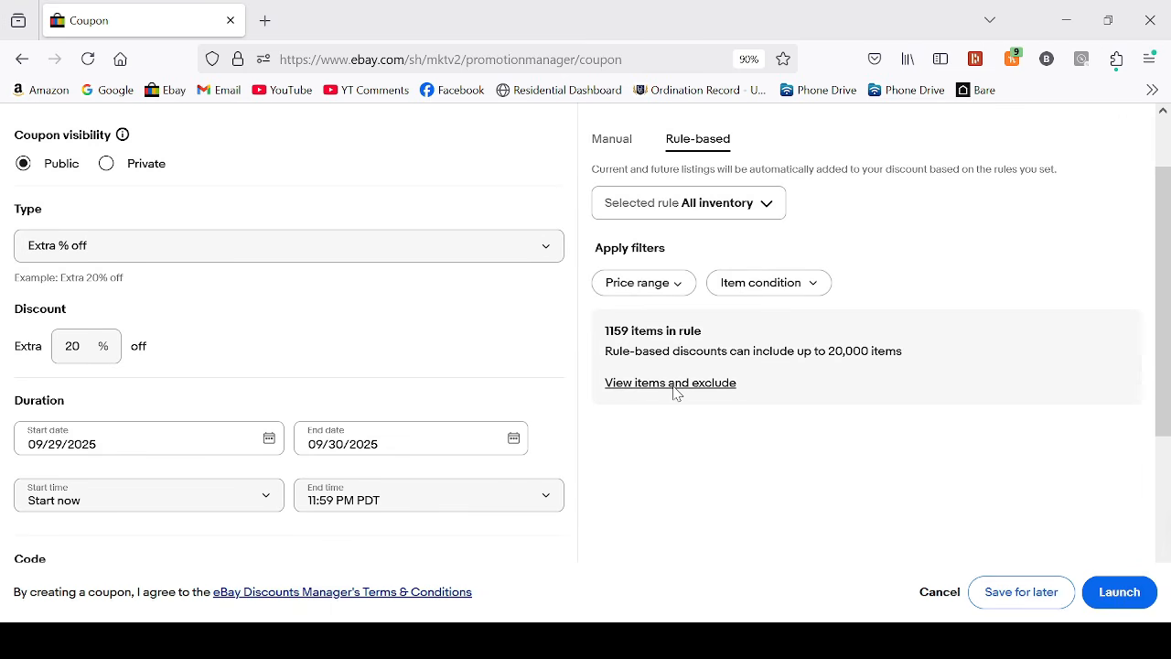
{"action": "left_click", "coordinate": [726, 389]}
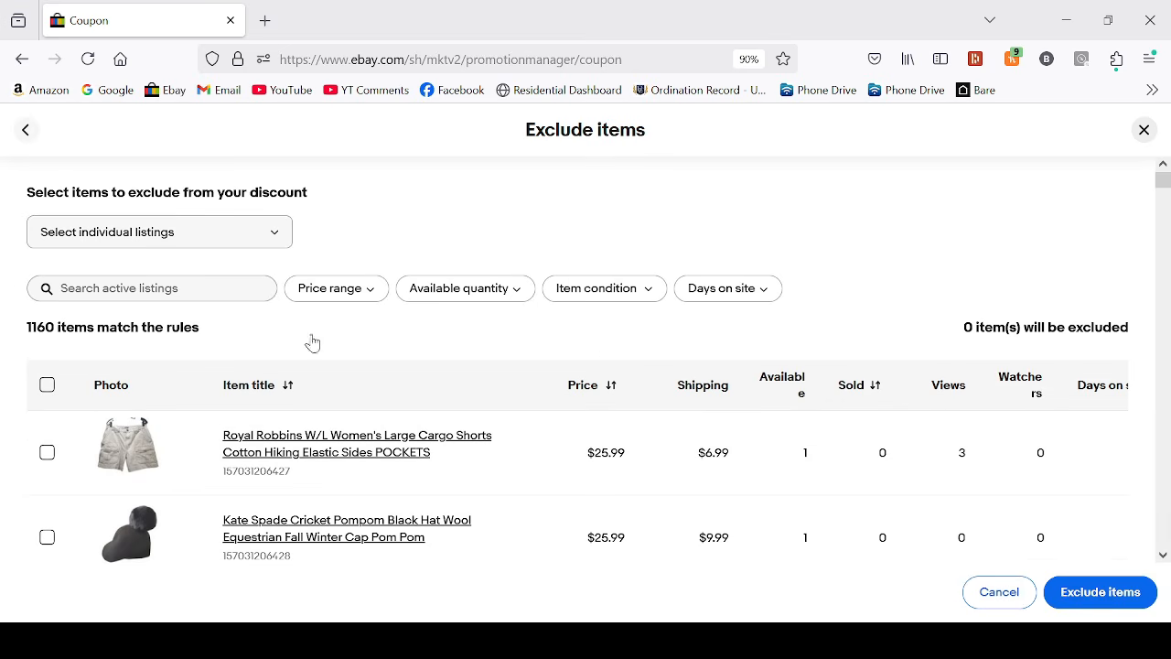
{"action": "scroll", "coordinate": [274, 348], "scroll_direction": "down", "scroll_amount": 2}
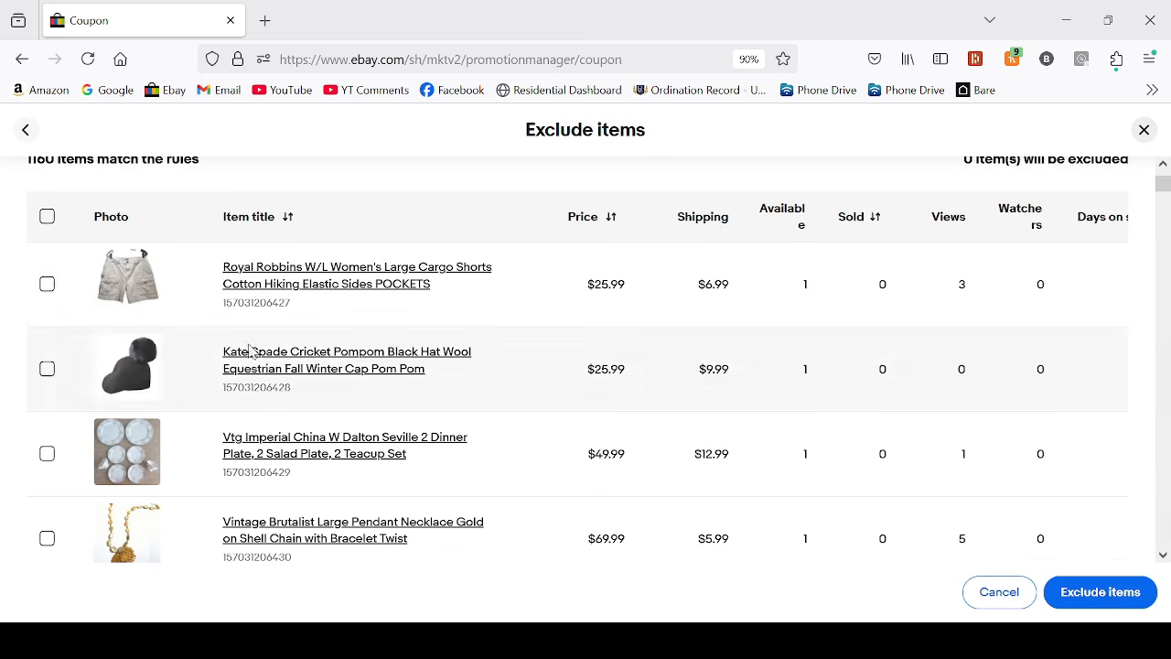
{"action": "left_click", "coordinate": [49, 370]}
{"action": "left_click", "coordinate": [47, 369]}
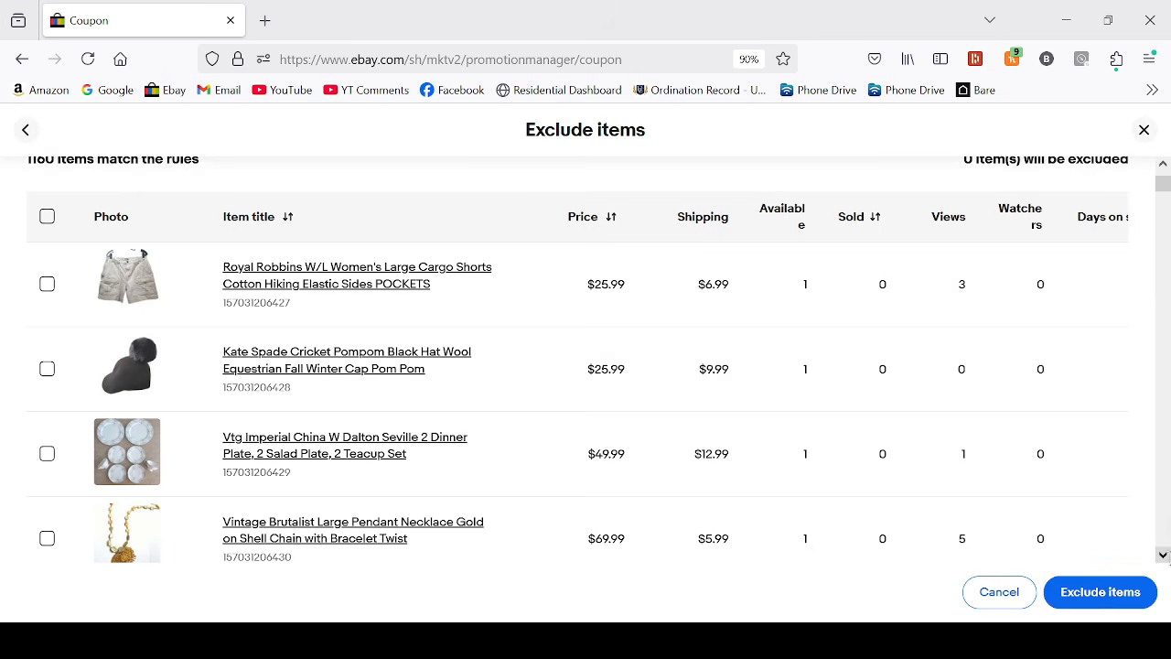
{"action": "left_click", "coordinate": [1116, 595]}
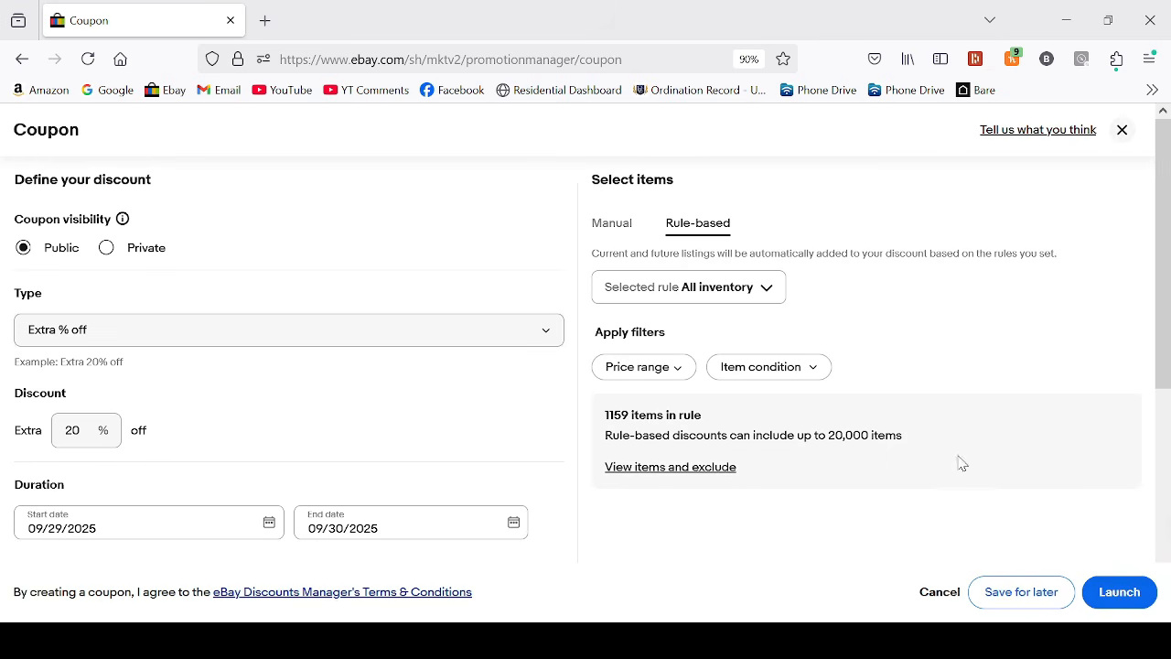
Launch the extra 20% off coupon for all inventory
{"action": "scroll", "coordinate": [961, 467], "scroll_direction": "down", "scroll_amount": 1}
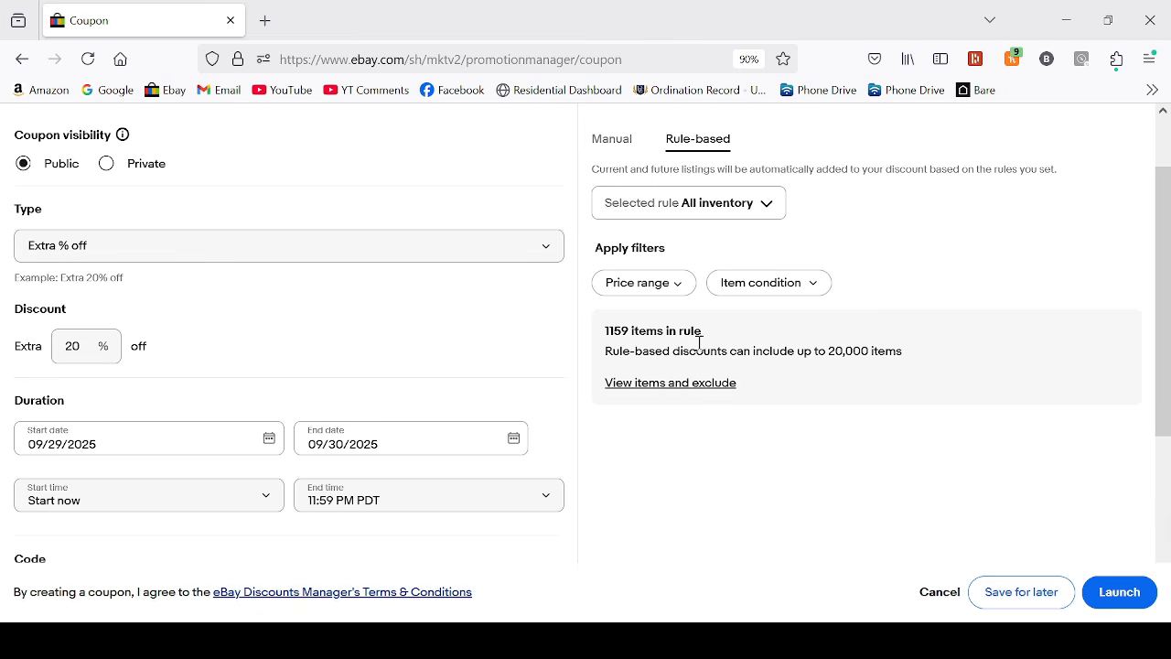
{"action": "left_click", "coordinate": [1122, 593]}
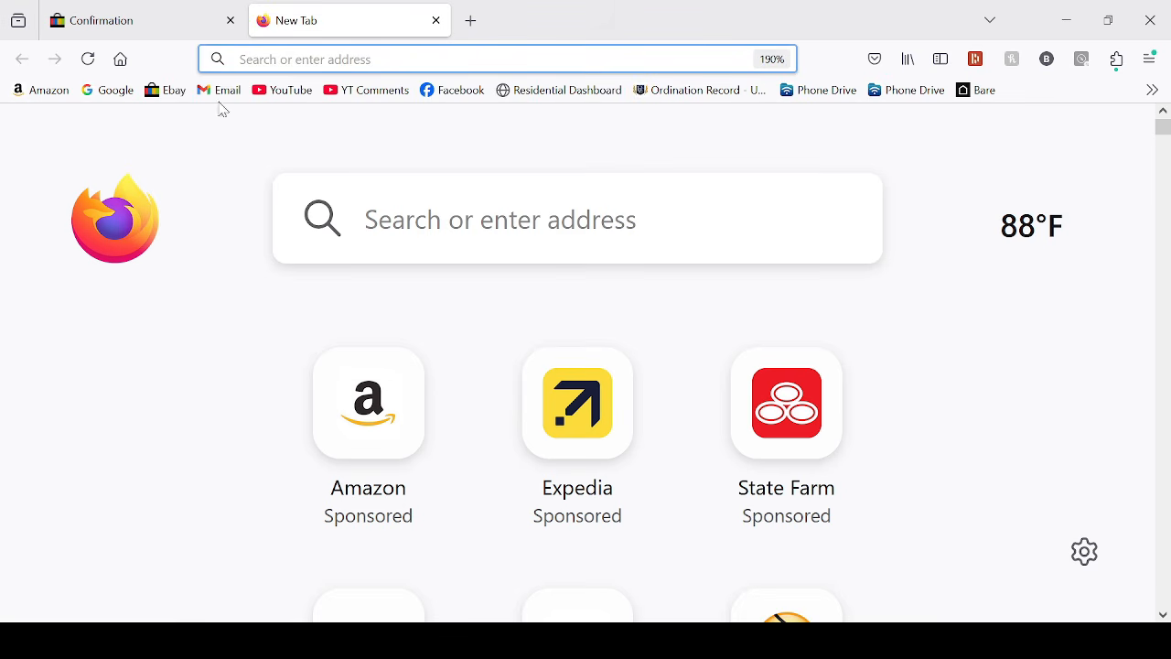
Open eBay Seller Hub in the new browser tab and go to the Fresh Bloomin Clothing storefront's listings
{"action": "left_click", "coordinate": [165, 90]}
{"action": "mouse_move", "coordinate": [384, 279]}
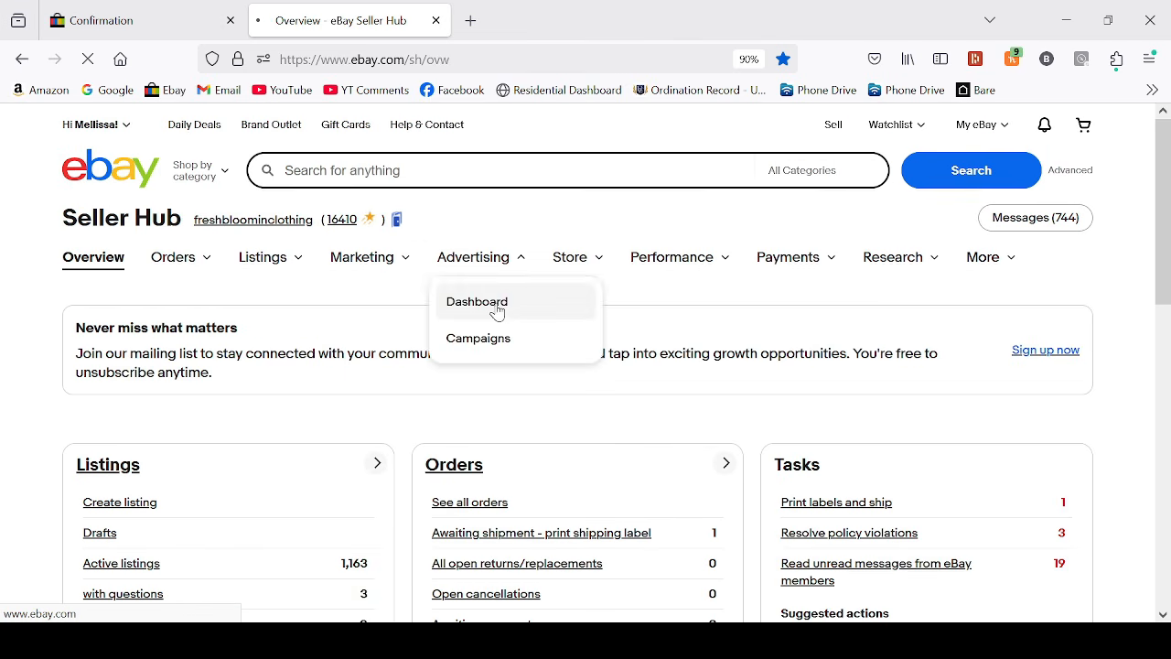
{"action": "left_click", "coordinate": [532, 305]}
{"action": "scroll", "coordinate": [513, 345], "scroll_direction": "down", "scroll_amount": 2}
{"action": "scroll", "coordinate": [513, 345], "scroll_direction": "down", "scroll_amount": 3}
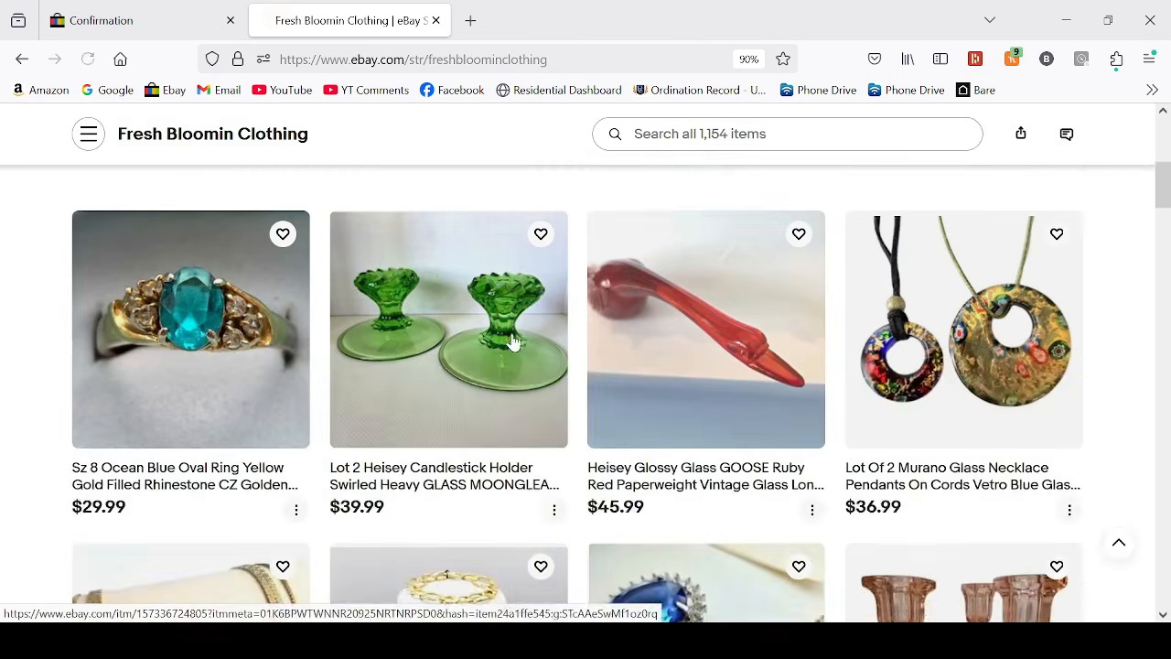
Open the Lot 2 Heisey Candlestick Holder listing and check its coupon banner for the discount and code
{"action": "left_click", "coordinate": [433, 400]}
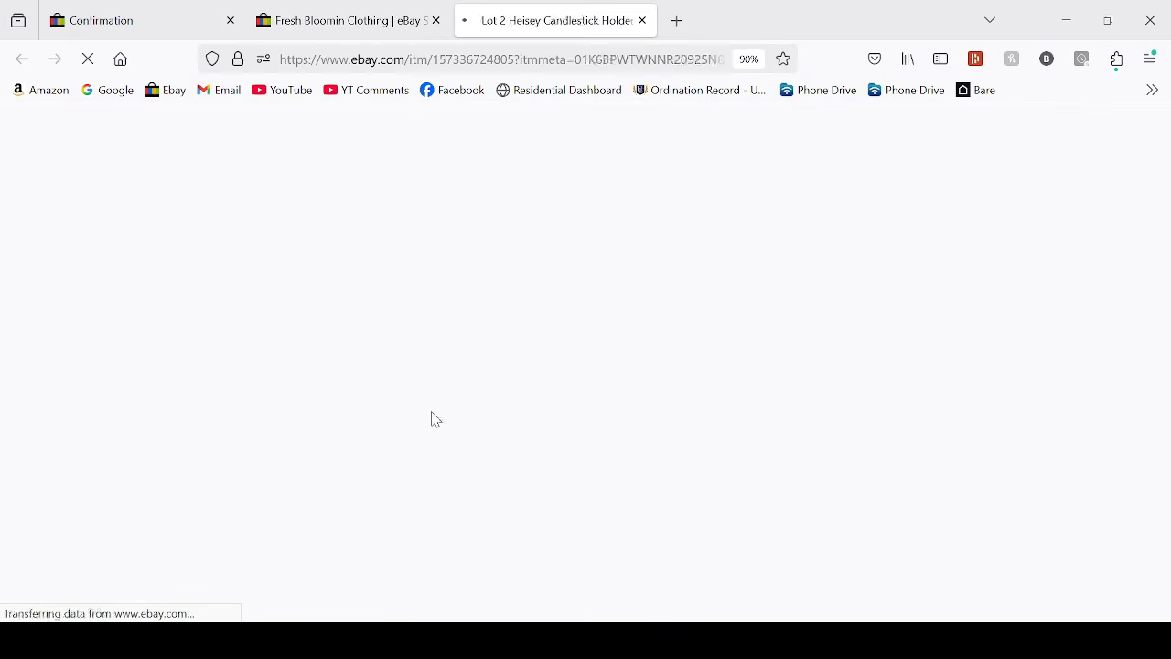
{"action": "scroll", "coordinate": [547, 409], "scroll_direction": "down", "scroll_amount": 1}
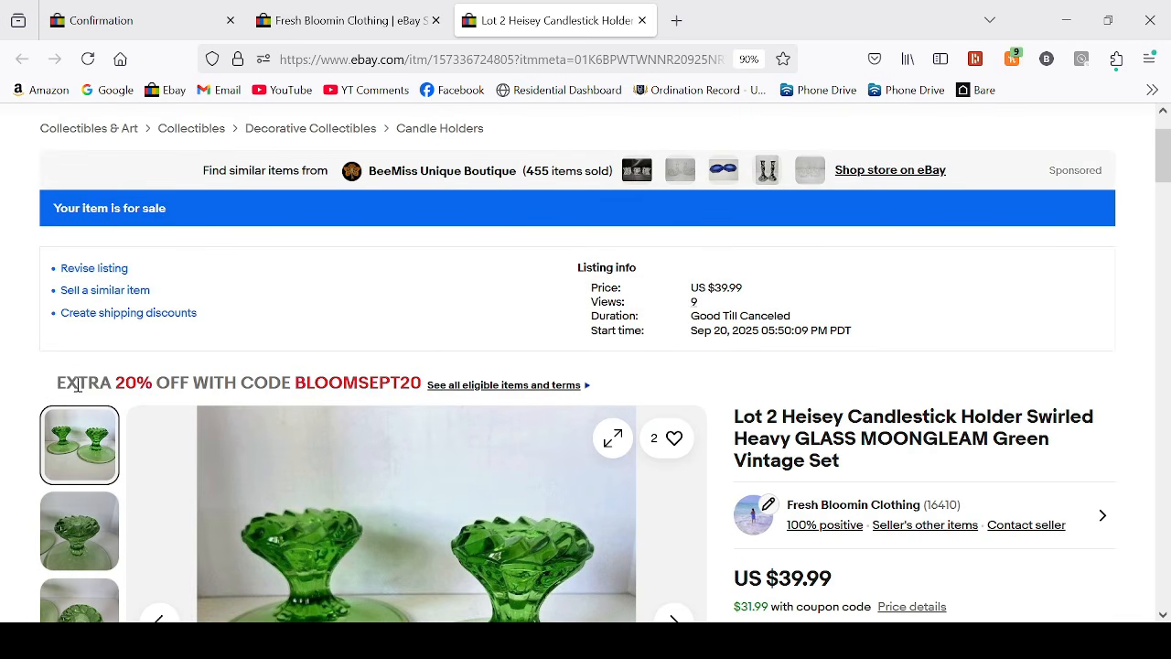
{"action": "left_click_drag", "start_coordinate": [78, 384], "coordinate": [355, 388]}
{"action": "left_click", "coordinate": [369, 386]}
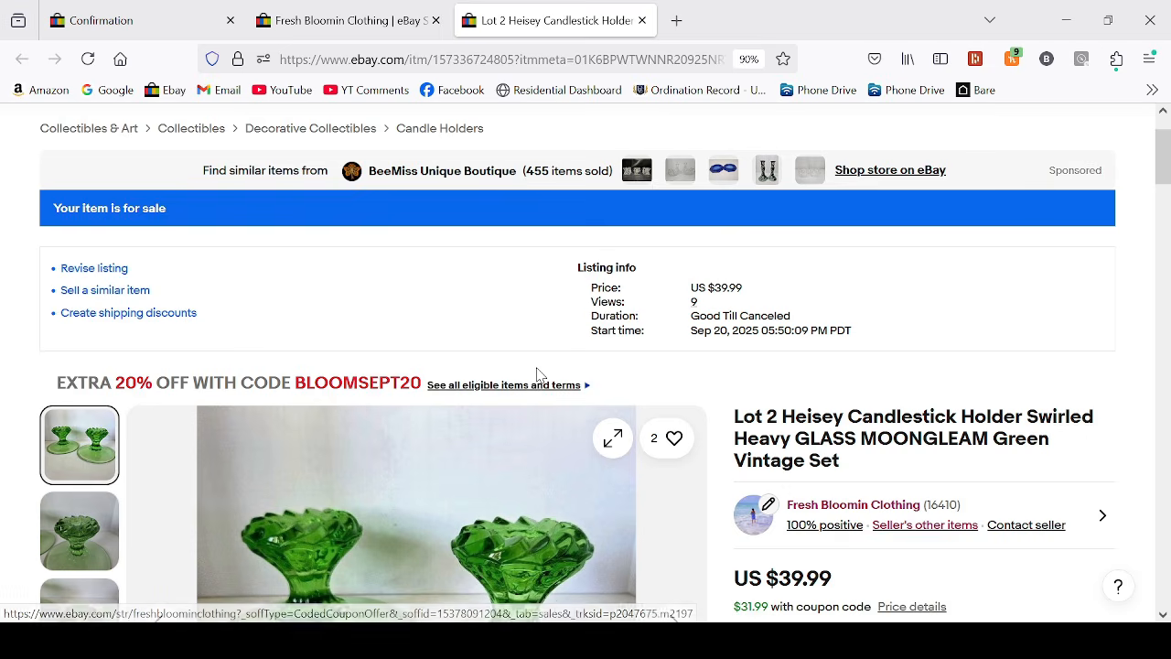
Return to the Fresh Bloomin Clothing storefront and check its Sale section for the coupon's code, expiry and maximum discount
{"action": "scroll", "coordinate": [538, 368], "scroll_direction": "down", "scroll_amount": 2}
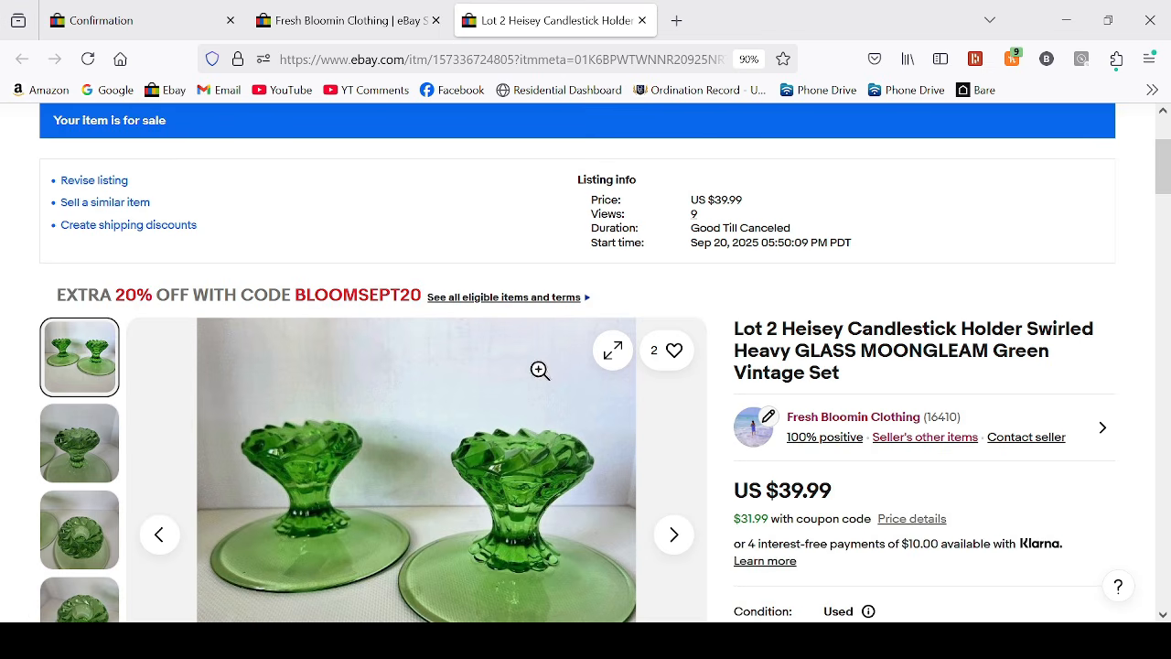
{"action": "left_click", "coordinate": [359, 8]}
{"action": "scroll", "coordinate": [372, 340], "scroll_direction": "up", "scroll_amount": 5}
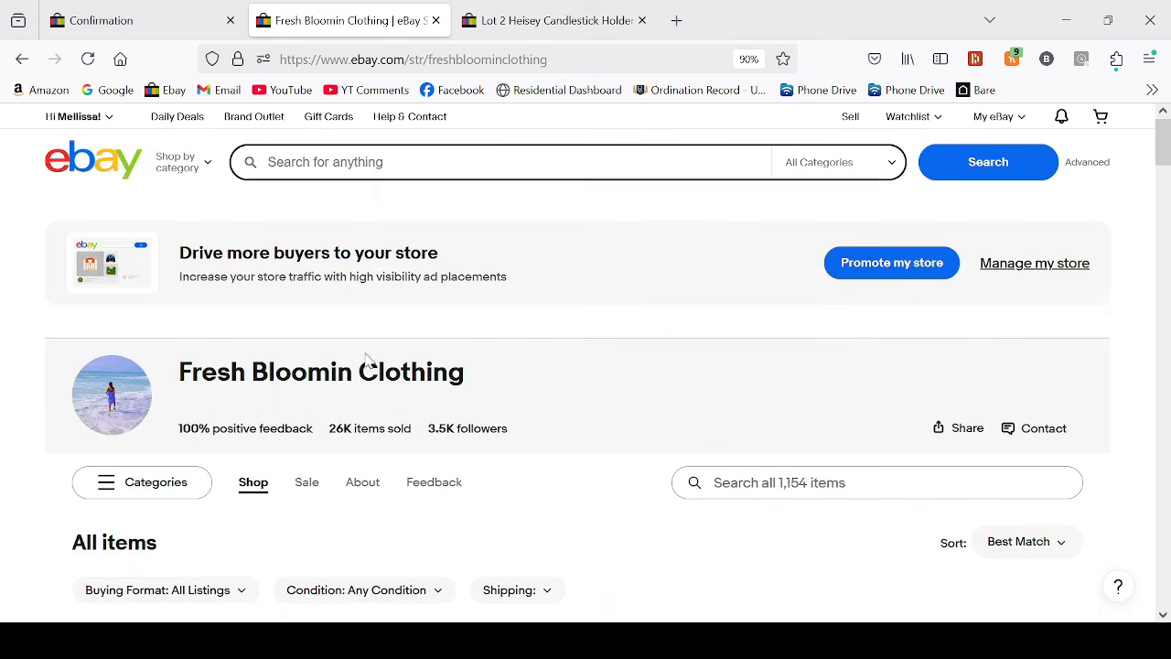
{"action": "left_click", "coordinate": [303, 485]}
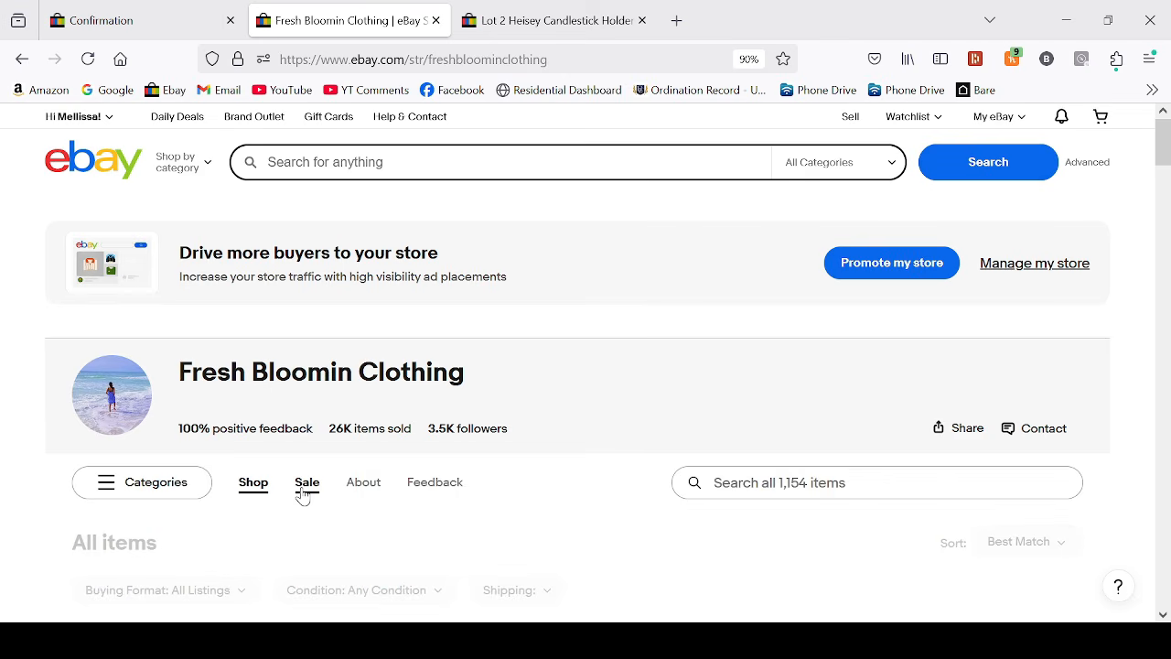
{"action": "scroll", "coordinate": [162, 451], "scroll_direction": "down", "scroll_amount": 1}
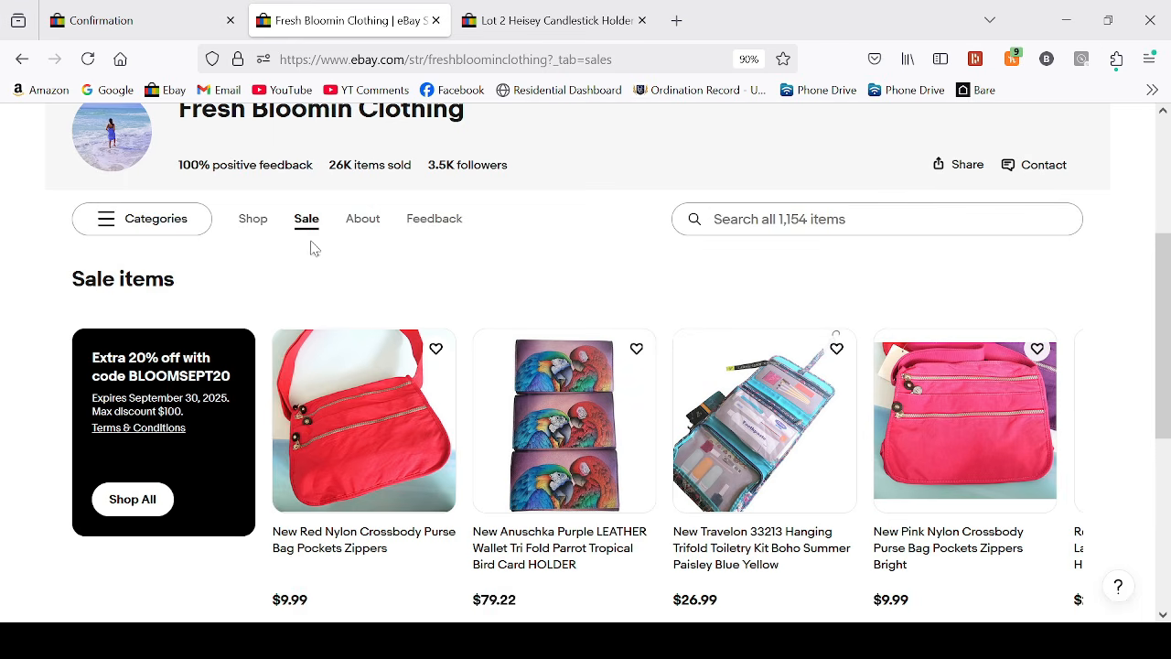
View the storefront's Shop section, open its About section and read the seller description and Top Rated Seller statement
{"action": "left_click", "coordinate": [255, 224]}
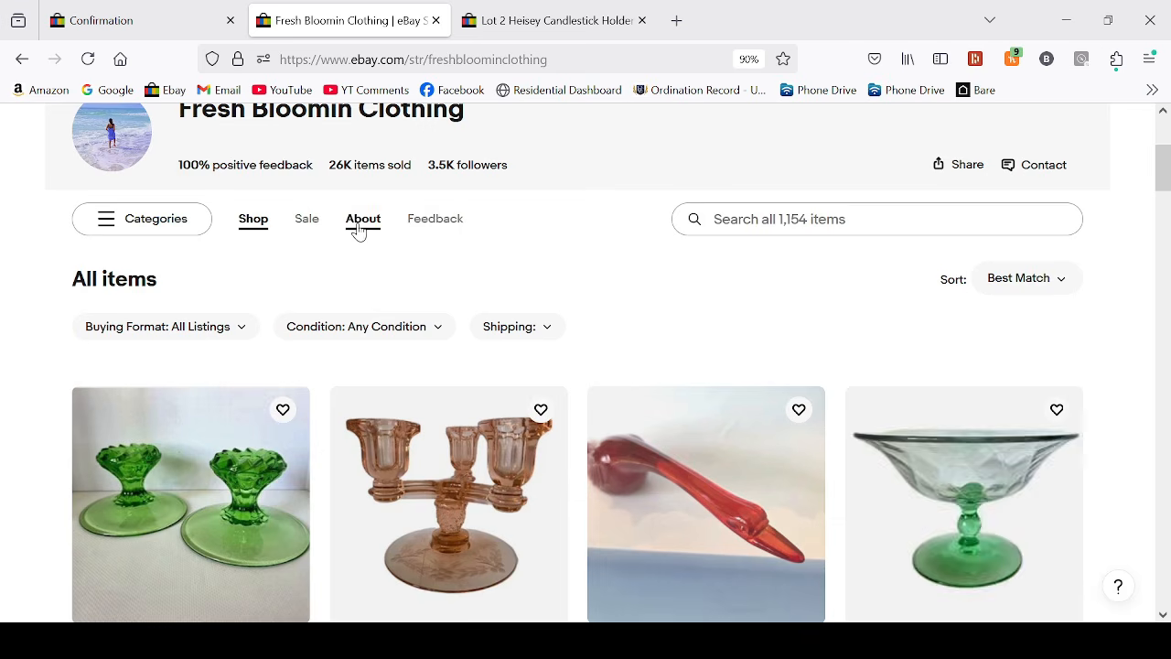
{"action": "left_click", "coordinate": [359, 225]}
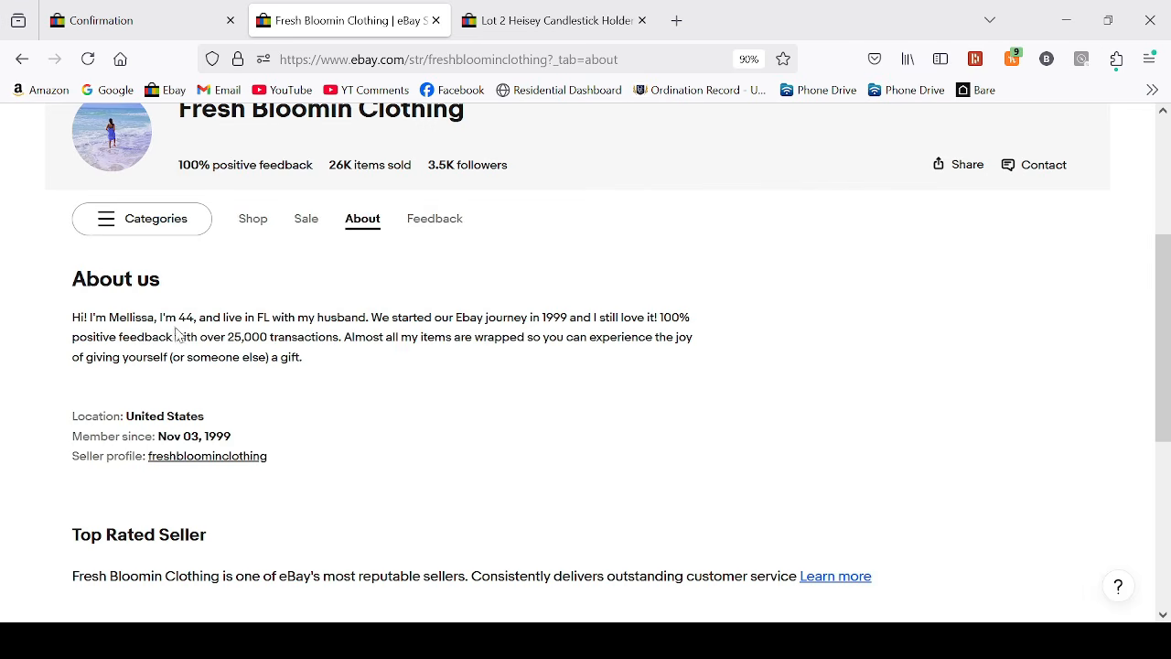
{"action": "left_click_drag", "start_coordinate": [196, 328], "coordinate": [205, 357]}
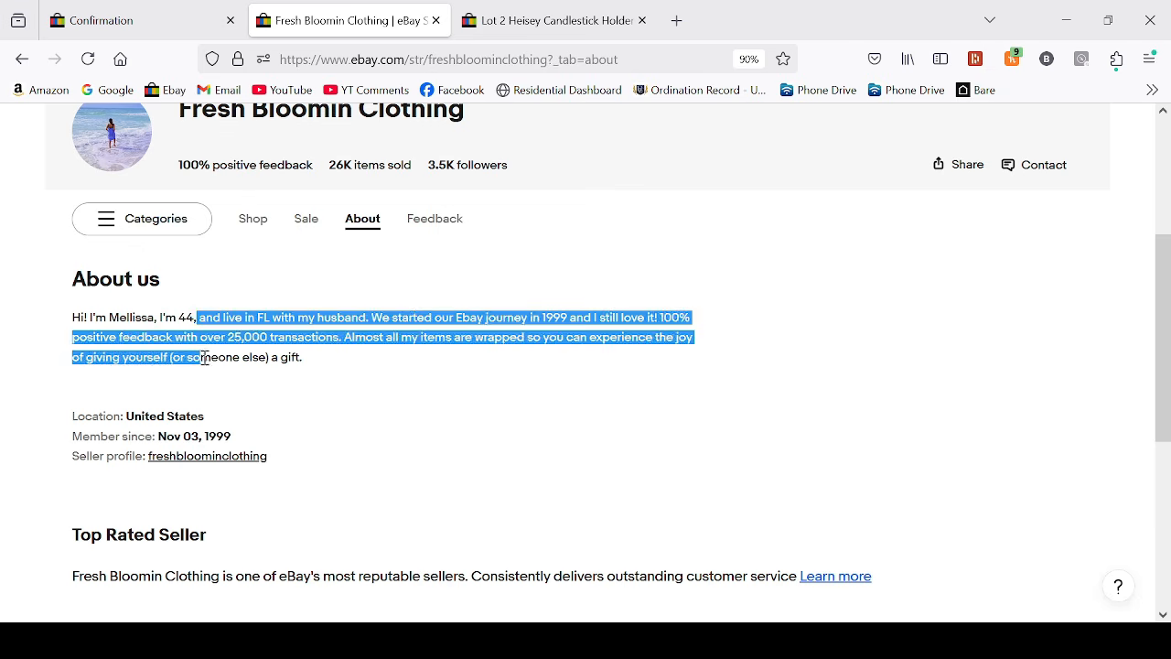
{"action": "left_click", "coordinate": [615, 367]}
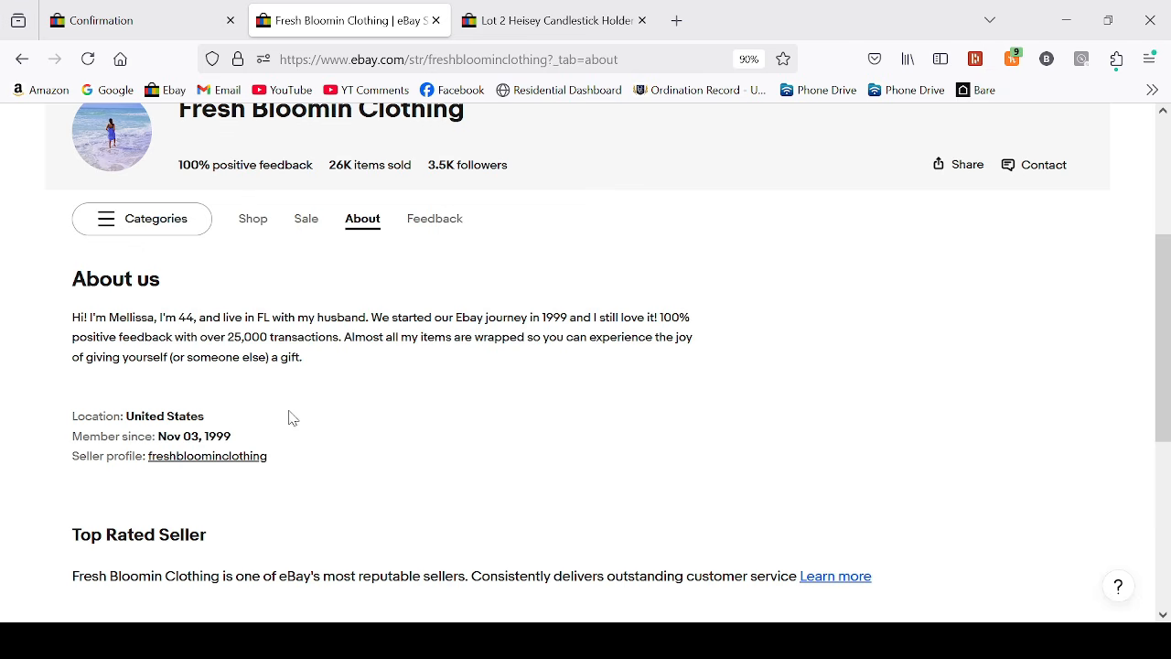
{"action": "scroll", "coordinate": [293, 413], "scroll_direction": "up", "scroll_amount": 1}
{"action": "scroll", "coordinate": [293, 413], "scroll_direction": "down", "scroll_amount": 4}
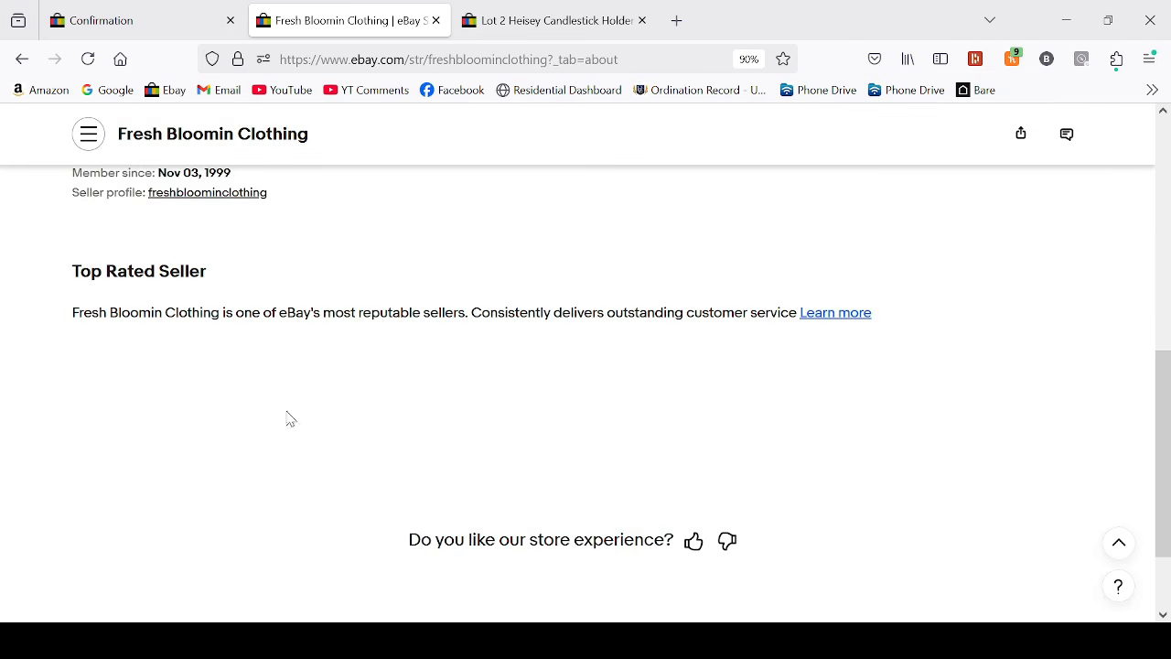
{"action": "scroll", "coordinate": [291, 413], "scroll_direction": "up", "scroll_amount": 8}
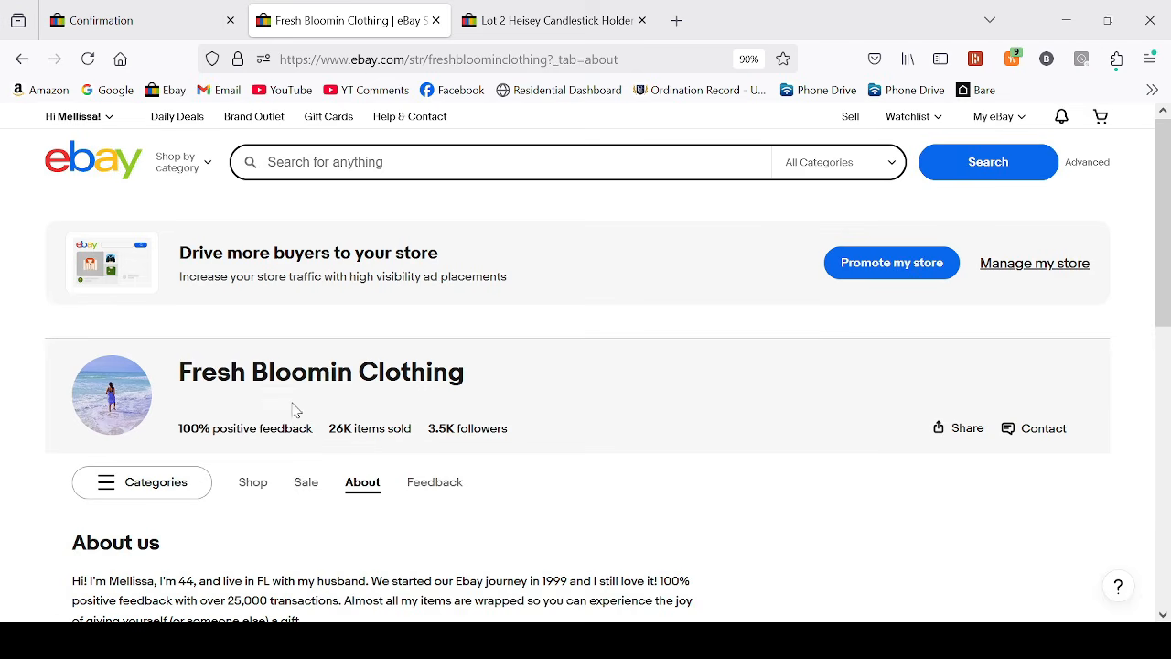
{"action": "scroll", "coordinate": [295, 410], "scroll_direction": "down", "scroll_amount": 1}
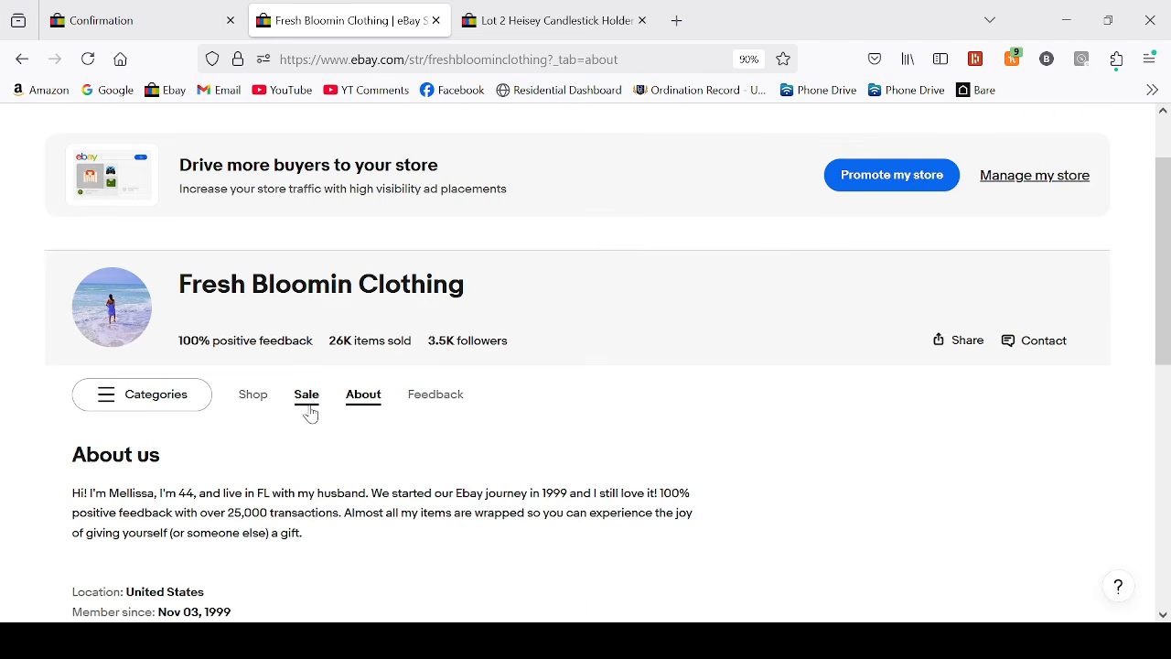
Open the storefront's Feedback section and look over the feedback ratings, detailed seller ratings and buyer comments
{"action": "left_click", "coordinate": [422, 399]}
{"action": "scroll", "coordinate": [499, 365], "scroll_direction": "down", "scroll_amount": 2}
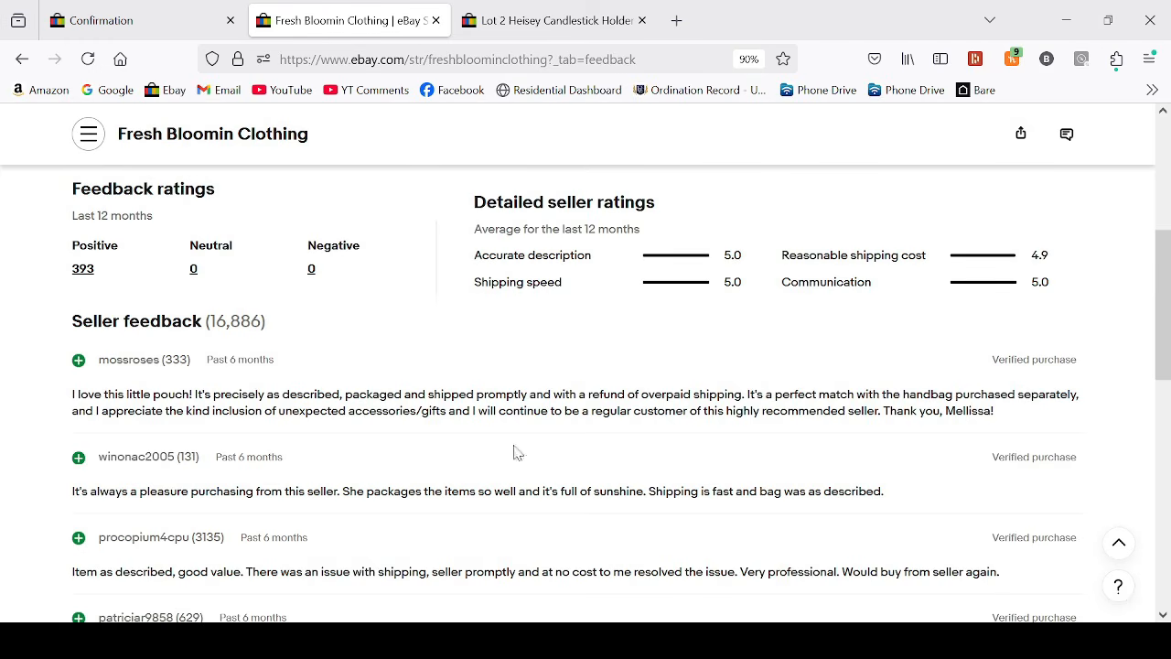
{"action": "scroll", "coordinate": [423, 399], "scroll_direction": "down", "scroll_amount": 3}
{"action": "scroll", "coordinate": [420, 408], "scroll_direction": "up", "scroll_amount": 7}
{"action": "scroll", "coordinate": [418, 411], "scroll_direction": "down", "scroll_amount": 2}
{"action": "scroll", "coordinate": [426, 385], "scroll_direction": "up", "scroll_amount": 1}
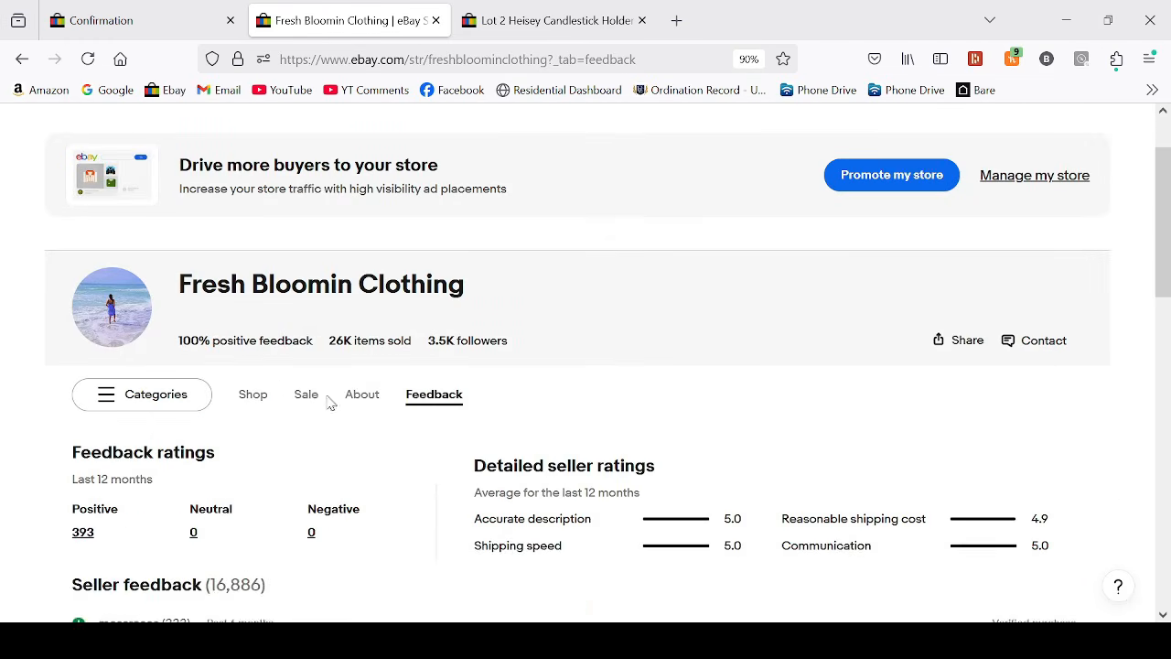
Reopen the storefront's Sale section to view the coupon card and highlight the store's follower count
{"action": "left_click", "coordinate": [306, 400]}
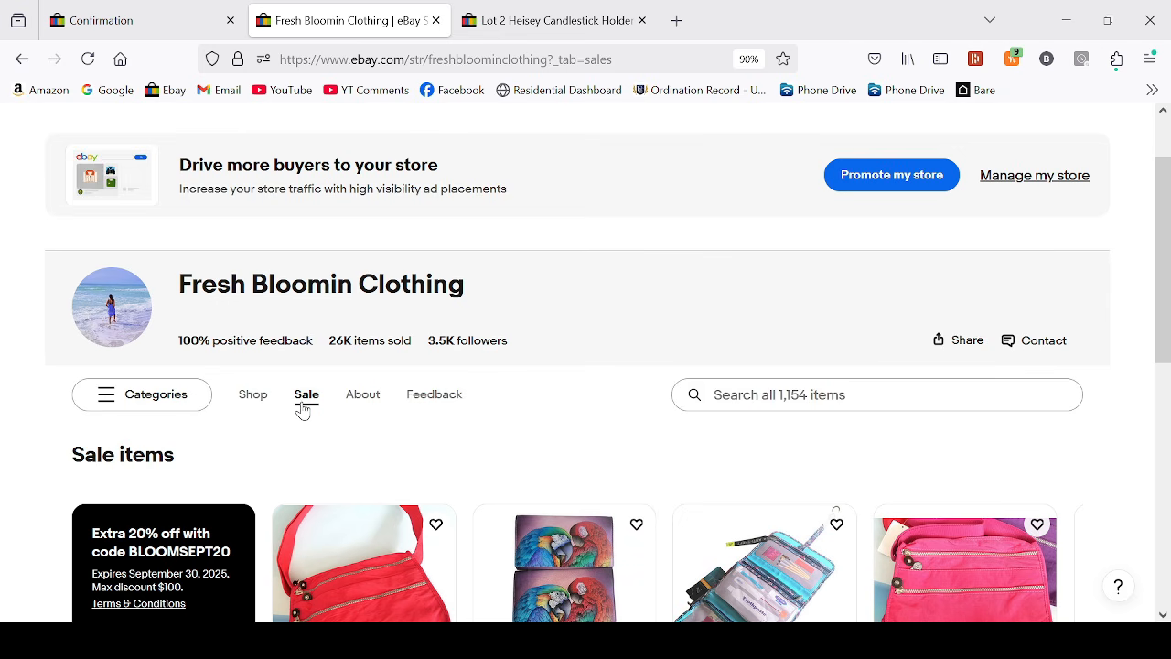
{"action": "scroll", "coordinate": [302, 407], "scroll_direction": "down", "scroll_amount": 1}
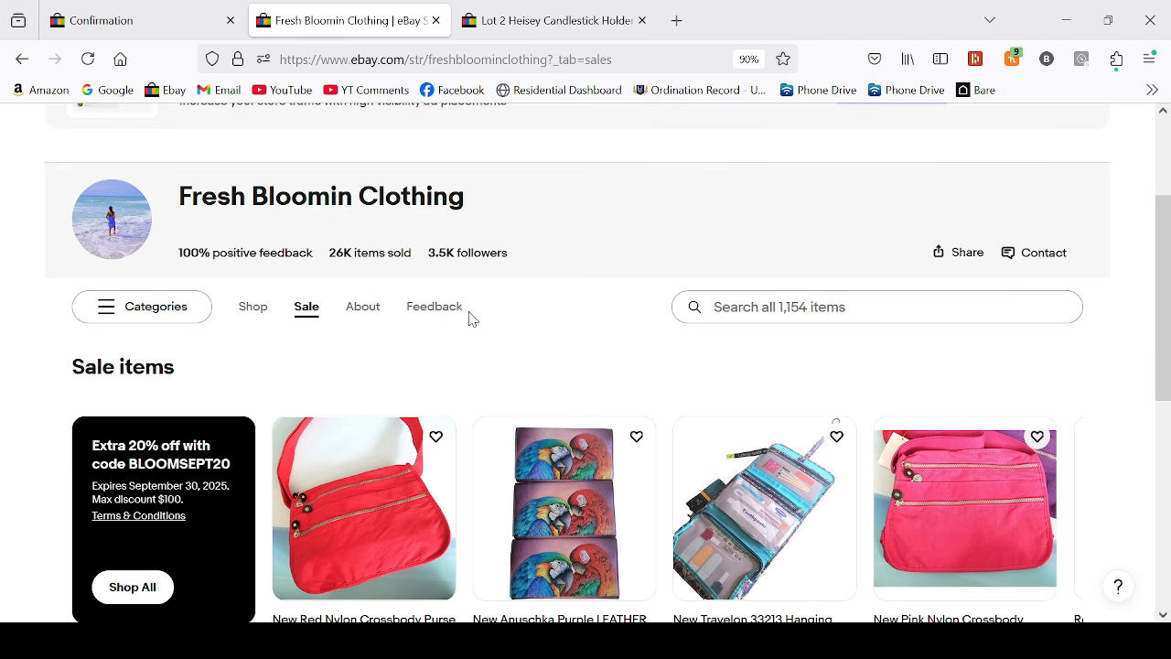
{"action": "left_click_drag", "start_coordinate": [428, 255], "coordinate": [510, 272]}
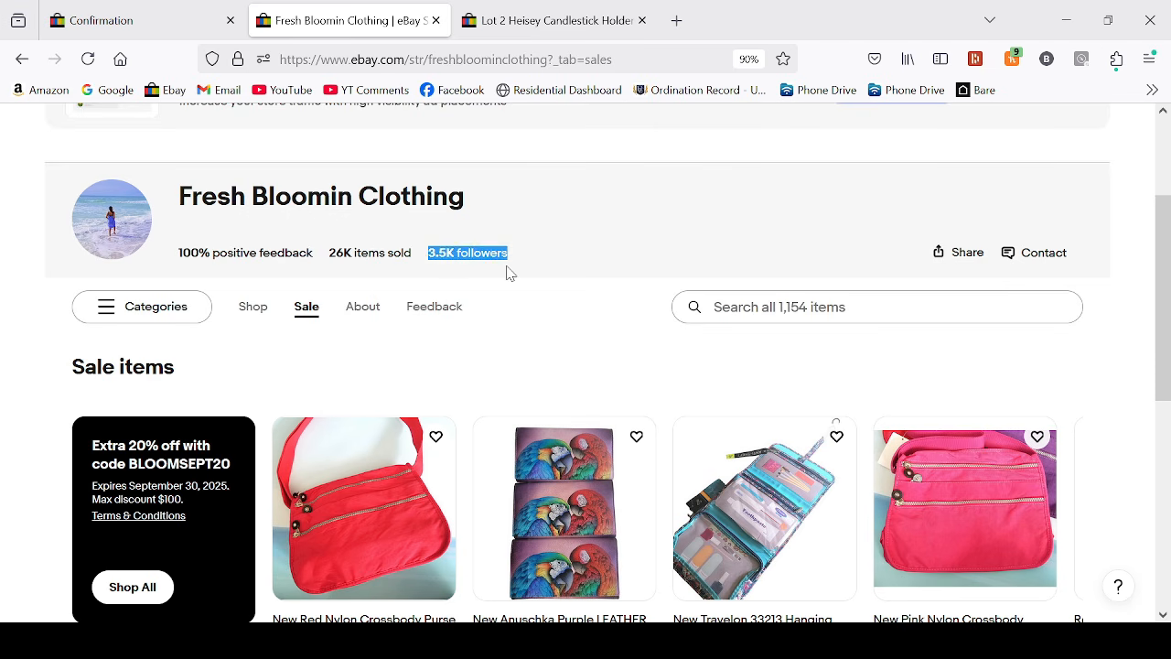
{"action": "left_click", "coordinate": [510, 273]}
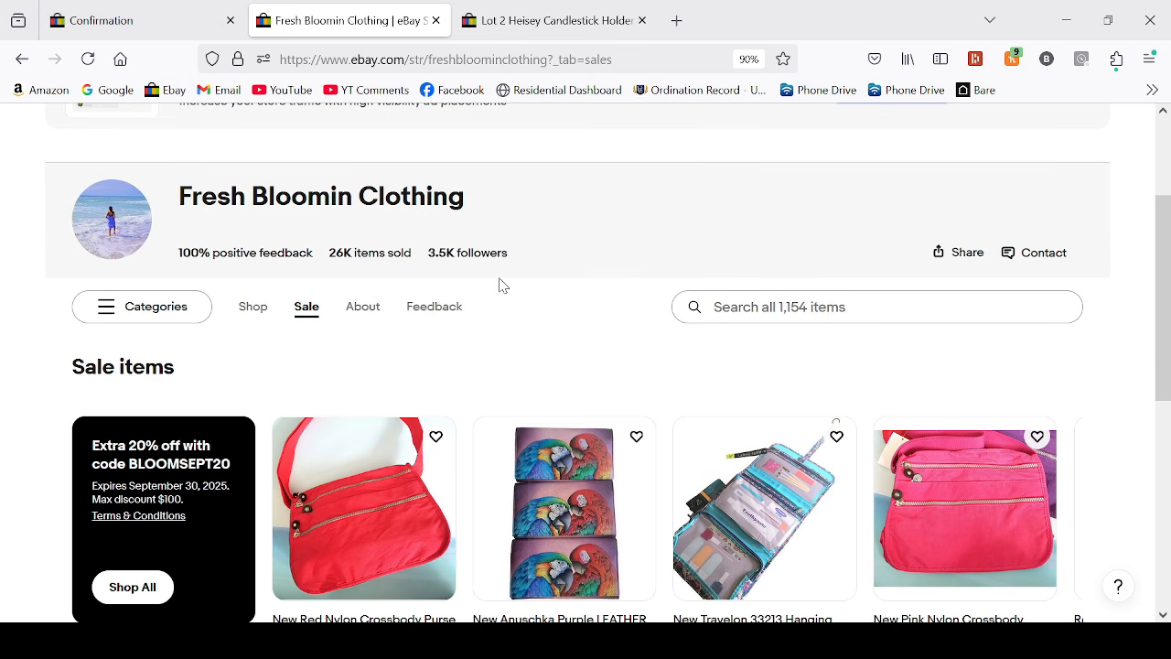
Return to the coupon confirmation page and review its options for promoting, sharing, sending to buyers and printing the coupon
{"action": "left_click", "coordinate": [125, 22]}
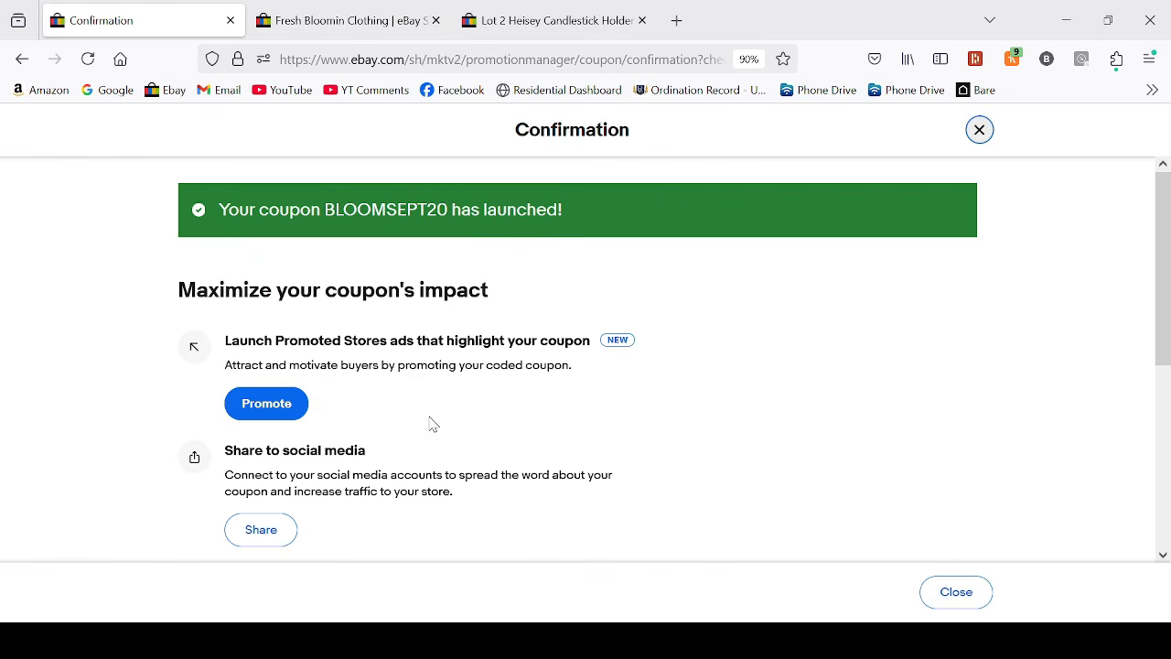
{"action": "scroll", "coordinate": [308, 309], "scroll_direction": "down", "scroll_amount": 3}
{"action": "scroll", "coordinate": [301, 411], "scroll_direction": "up", "scroll_amount": 2}
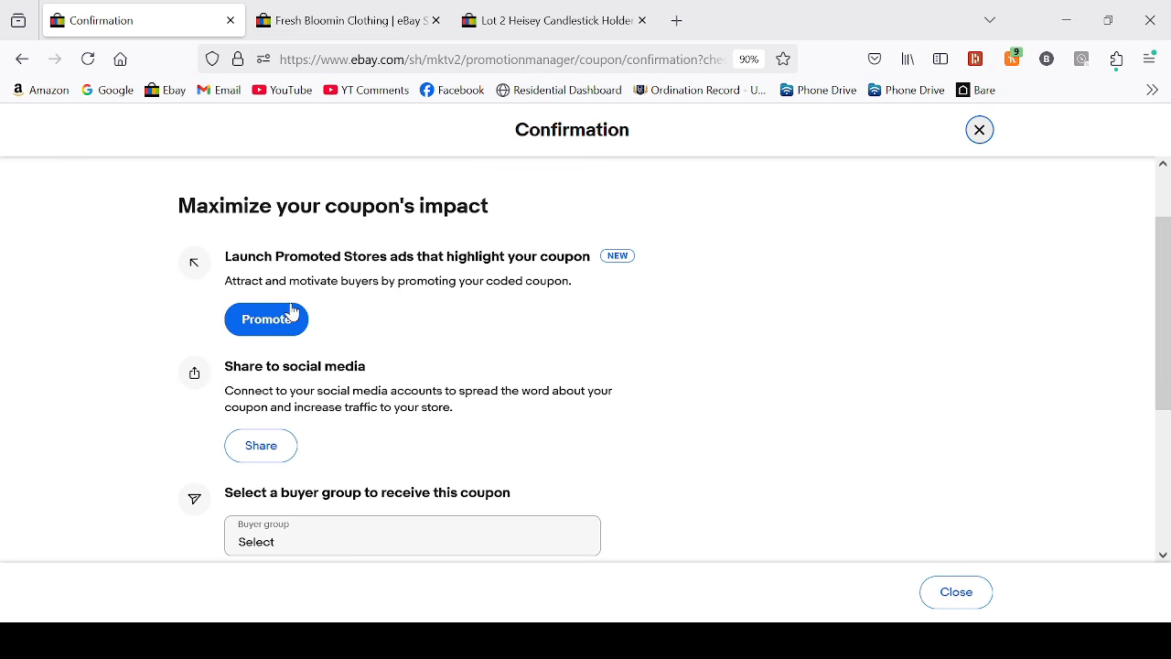
{"action": "left_click", "coordinate": [22, 59]}
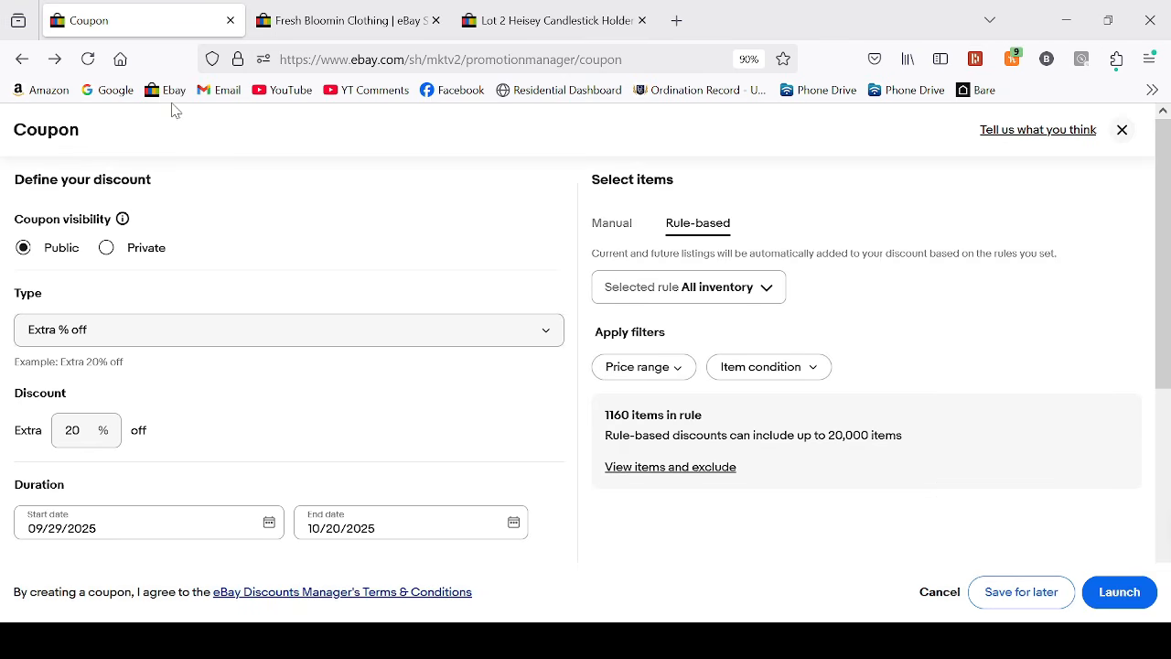
{"action": "left_click", "coordinate": [55, 59]}
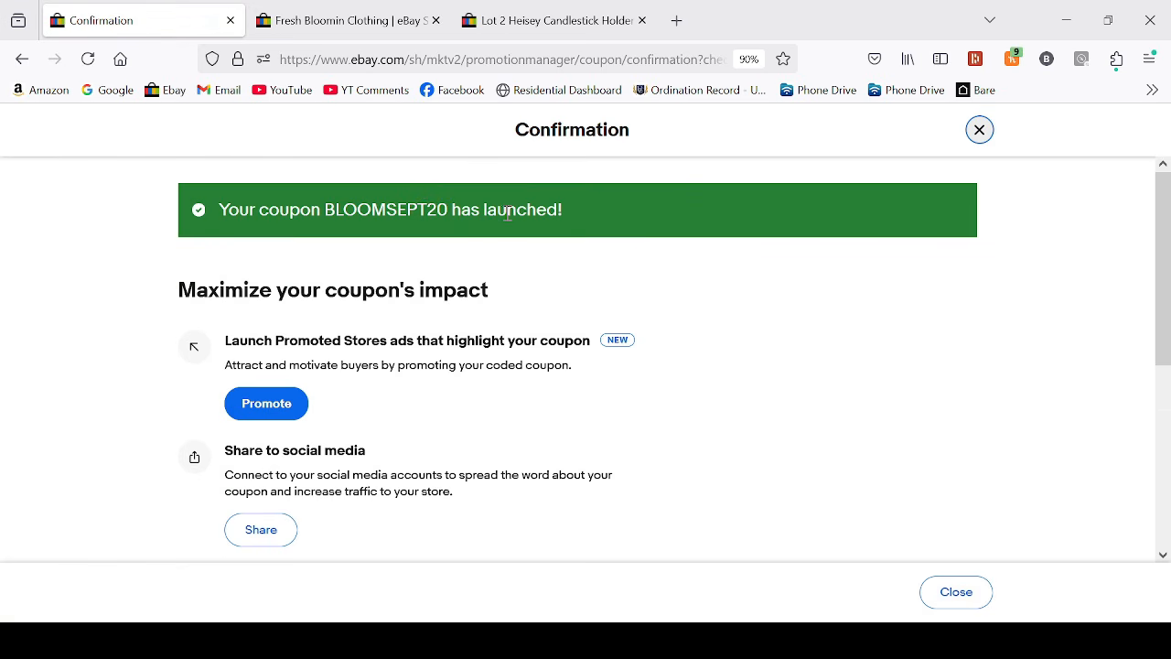
{"action": "scroll", "coordinate": [508, 212], "scroll_direction": "down", "scroll_amount": 5}
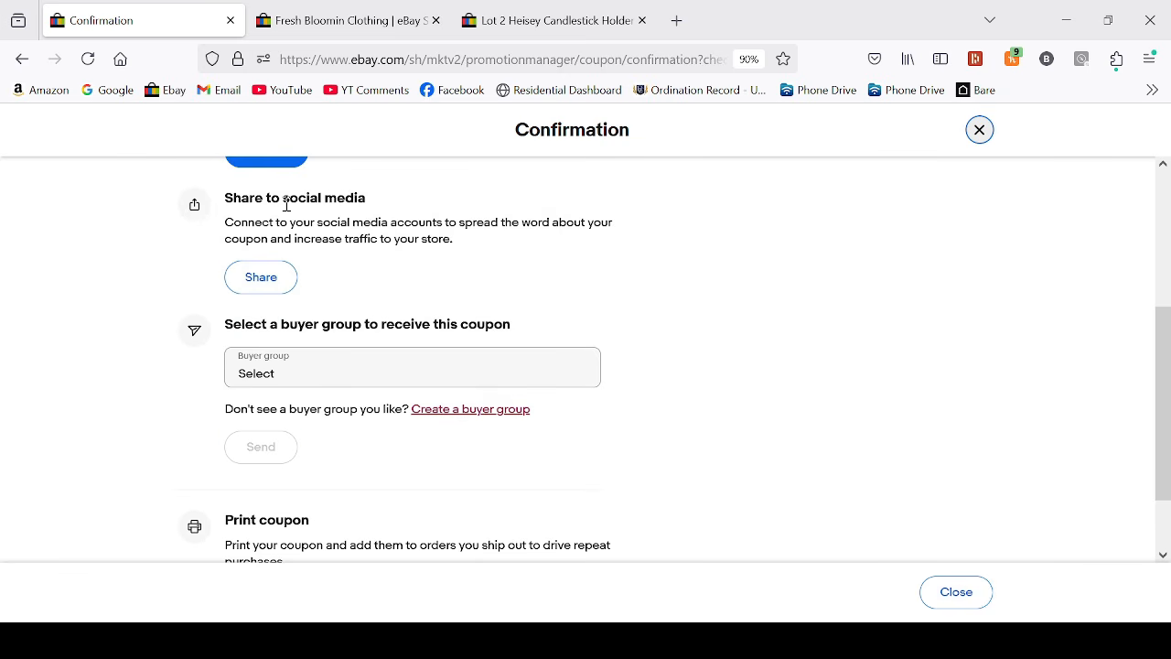
{"action": "scroll", "coordinate": [295, 292], "scroll_direction": "down", "scroll_amount": 2}
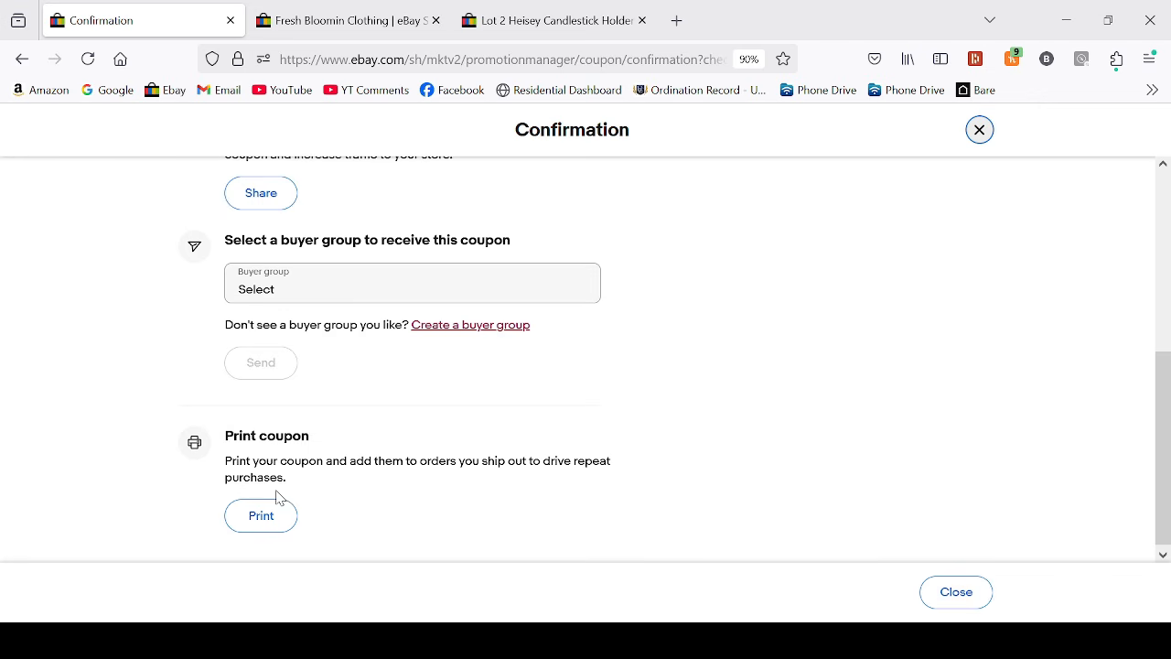
Choose everyone as the buyer group to receive the coupon
{"action": "left_click", "coordinate": [322, 298]}
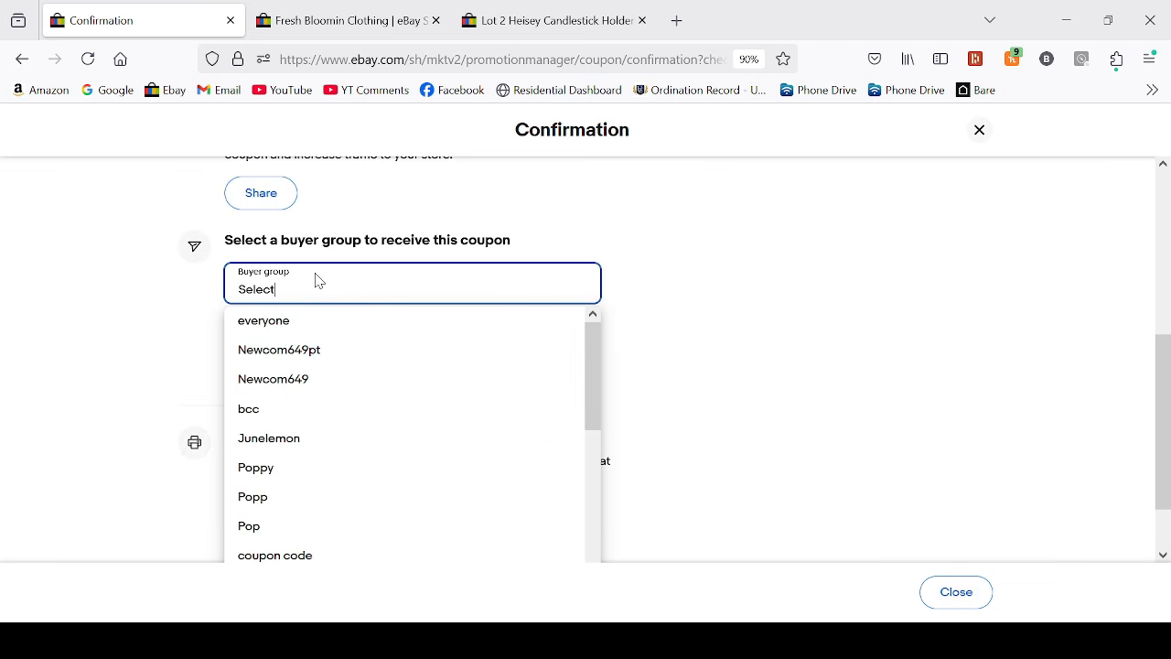
{"action": "left_click", "coordinate": [663, 220]}
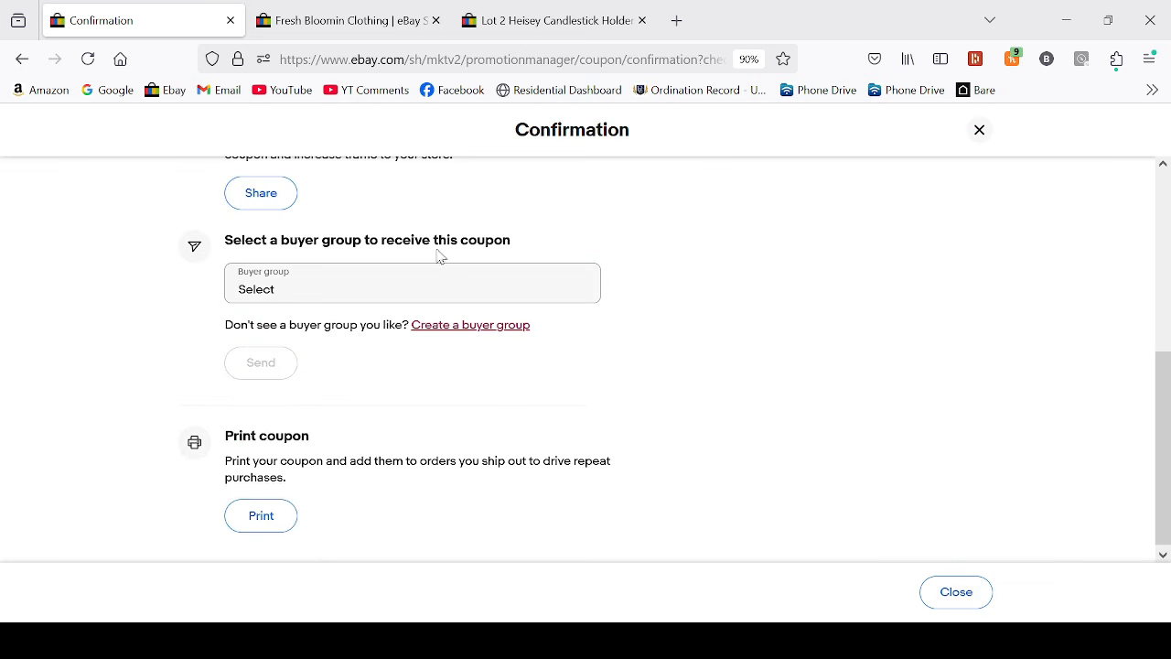
{"action": "left_click", "coordinate": [293, 293]}
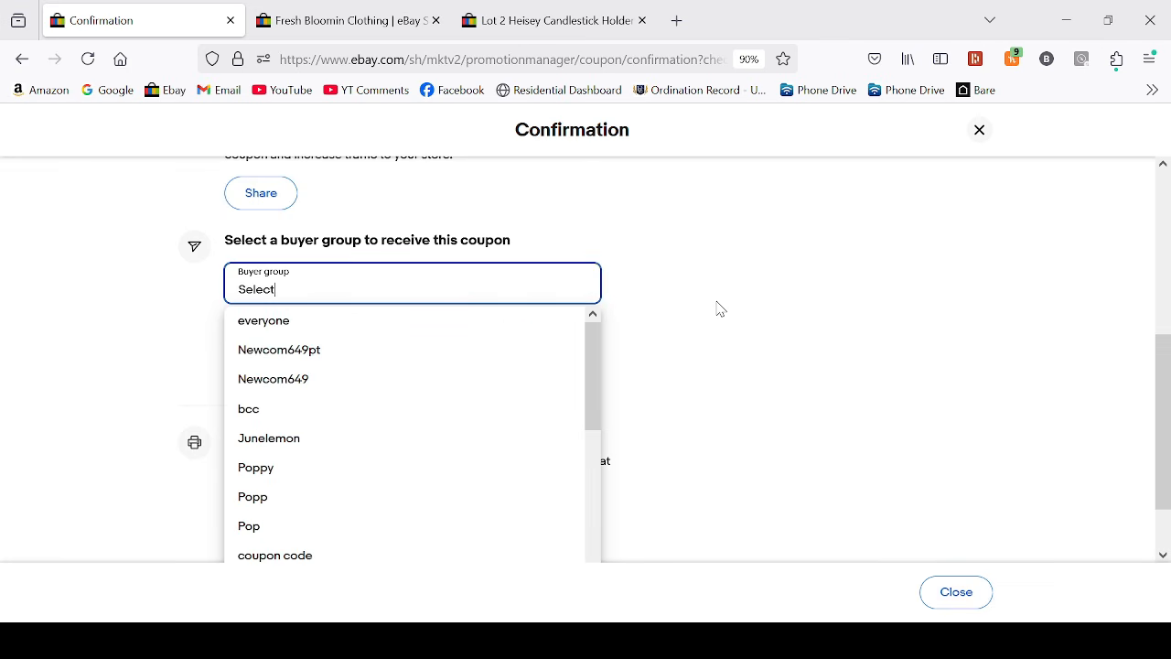
{"action": "left_click", "coordinate": [280, 329]}
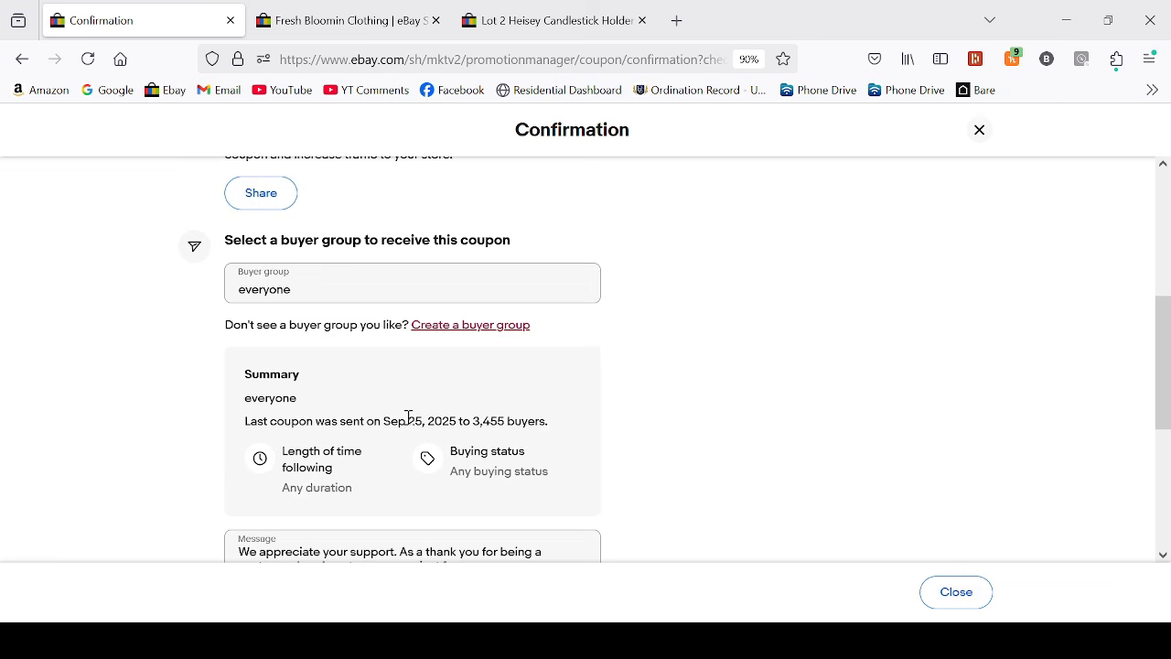
Examine when the last coupon was sent in the everyone group's summary and view the available buyer groups, keeping everyone selected
{"action": "left_click_drag", "start_coordinate": [249, 420], "coordinate": [473, 419]}
{"action": "left_click", "coordinate": [543, 419]}
{"action": "left_click", "coordinate": [474, 416]}
{"action": "left_click", "coordinate": [362, 290]}
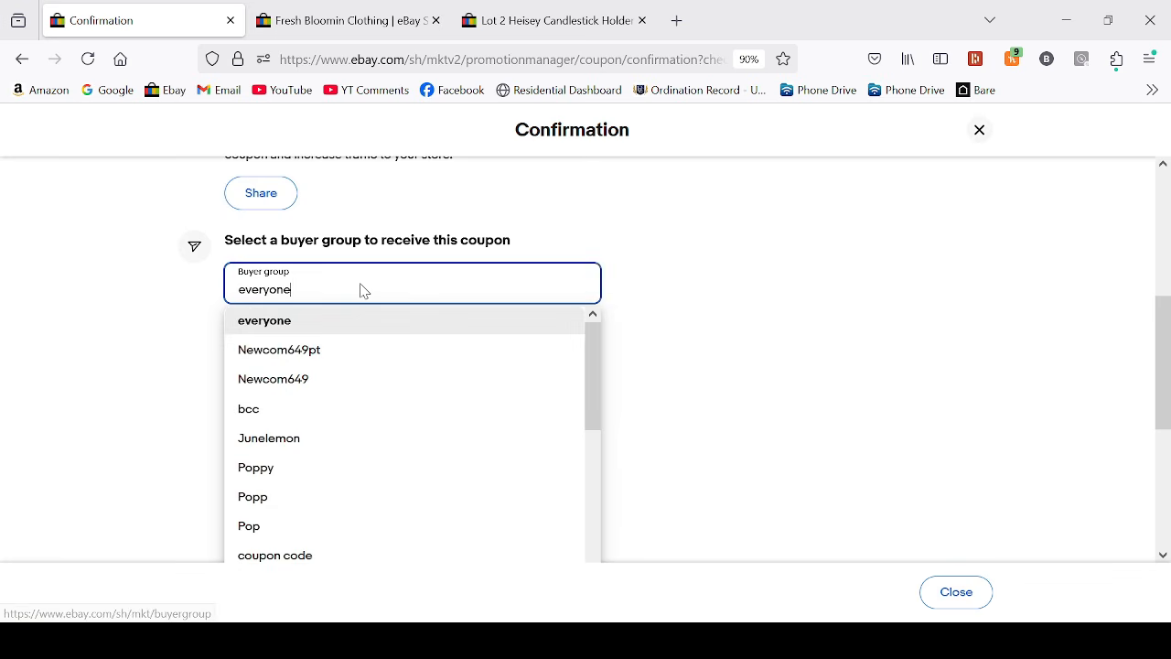
{"action": "scroll", "coordinate": [340, 342], "scroll_direction": "up", "scroll_amount": 3}
{"action": "scroll", "coordinate": [341, 349], "scroll_direction": "down", "scroll_amount": 2}
{"action": "left_click", "coordinate": [583, 354]}
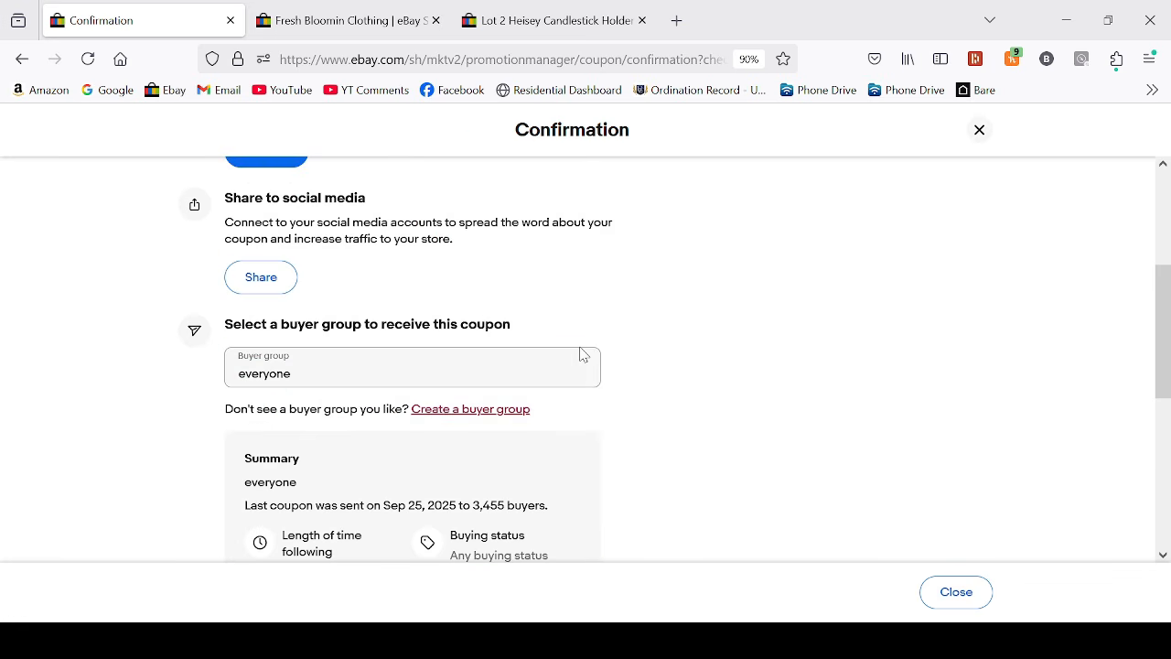
Follow the option to create a buyer group and review the Buyer groups page's buyer and follower totals and targeting options
{"action": "left_click", "coordinate": [470, 409]}
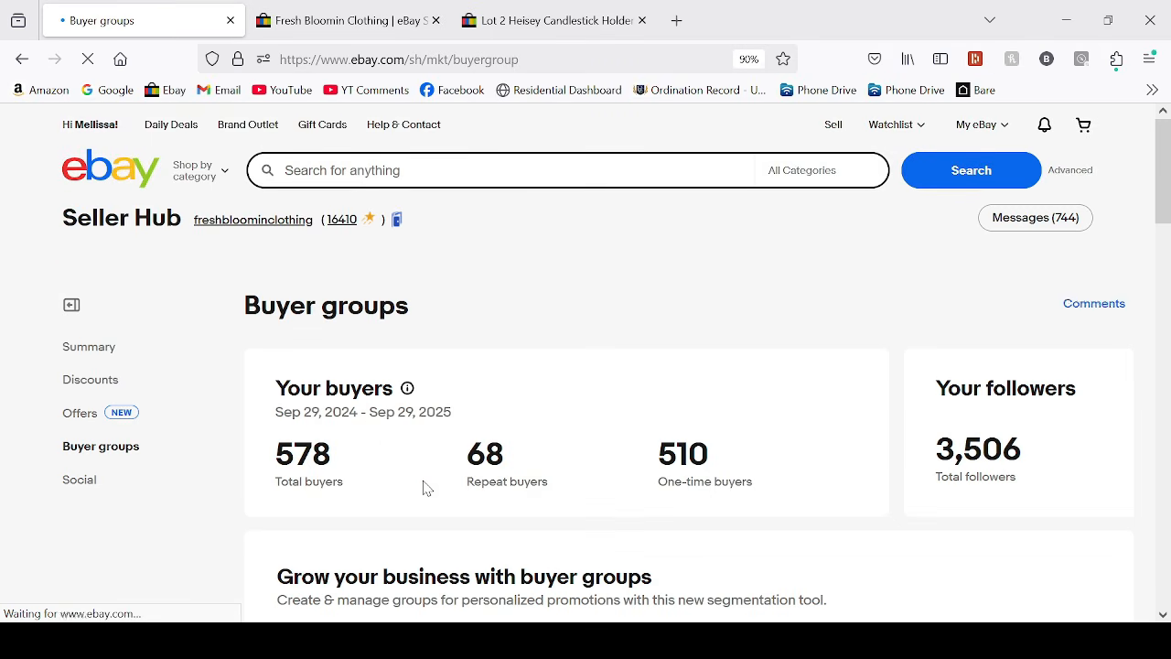
{"action": "scroll", "coordinate": [365, 428], "scroll_direction": "down", "scroll_amount": 1}
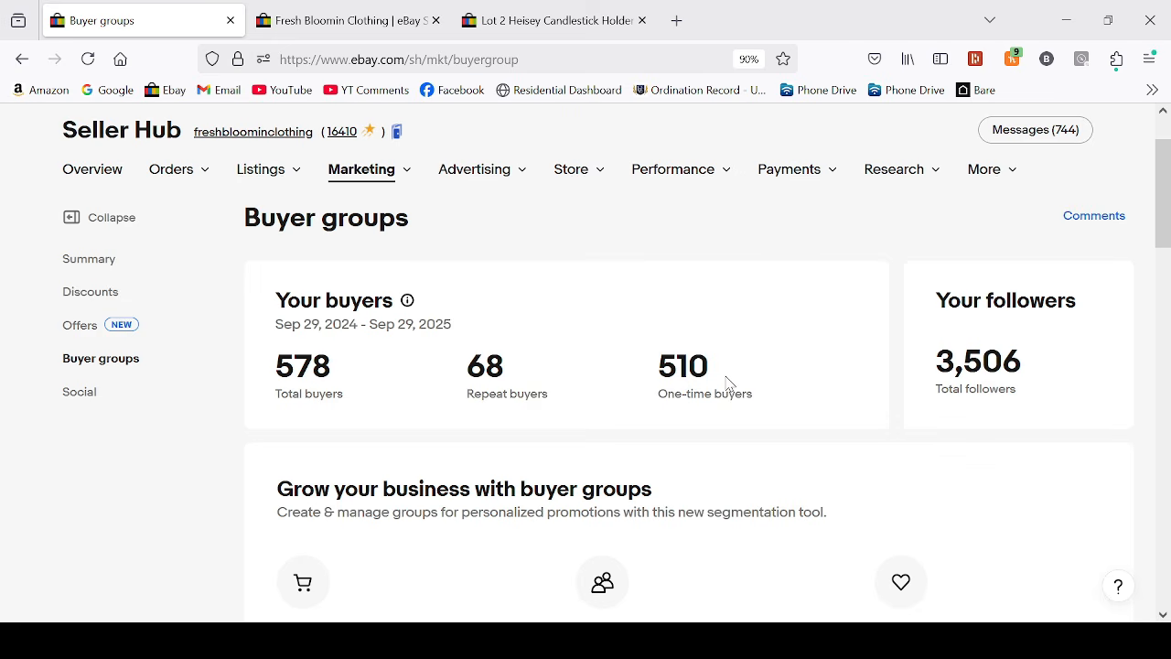
{"action": "scroll", "coordinate": [711, 411], "scroll_direction": "down", "scroll_amount": 5}
{"action": "scroll", "coordinate": [518, 448], "scroll_direction": "down", "scroll_amount": 2}
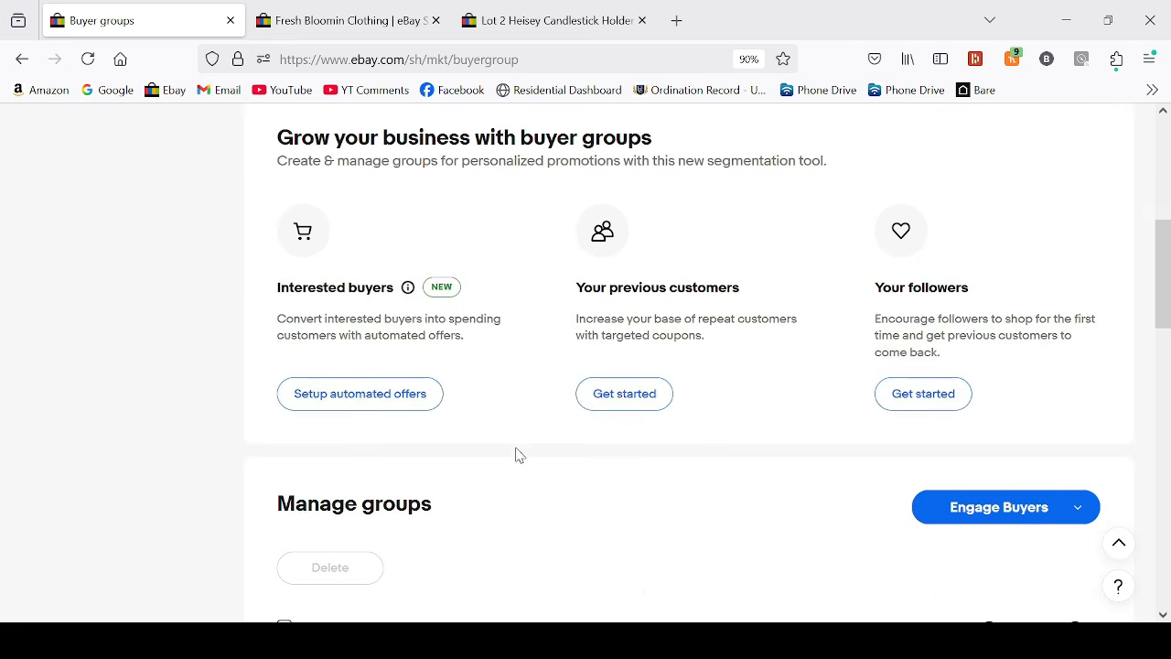
{"action": "scroll", "coordinate": [518, 452], "scroll_direction": "up", "scroll_amount": 4}
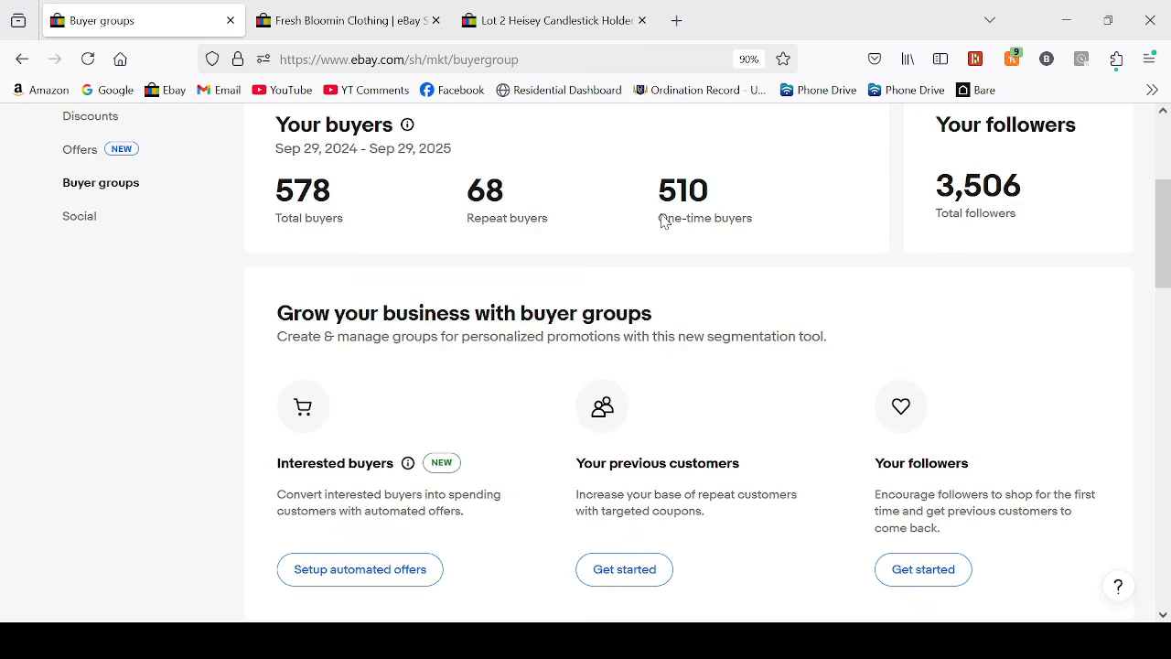
{"action": "scroll", "coordinate": [392, 507], "scroll_direction": "down", "scroll_amount": 3}
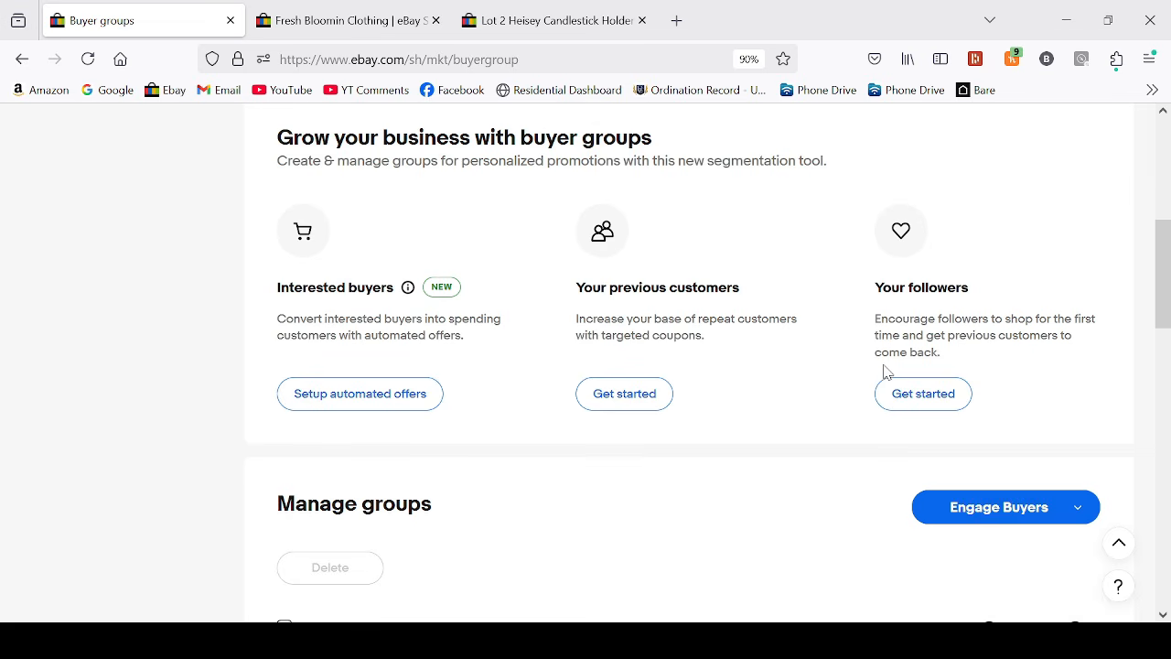
{"action": "scroll", "coordinate": [902, 385], "scroll_direction": "up", "scroll_amount": 5}
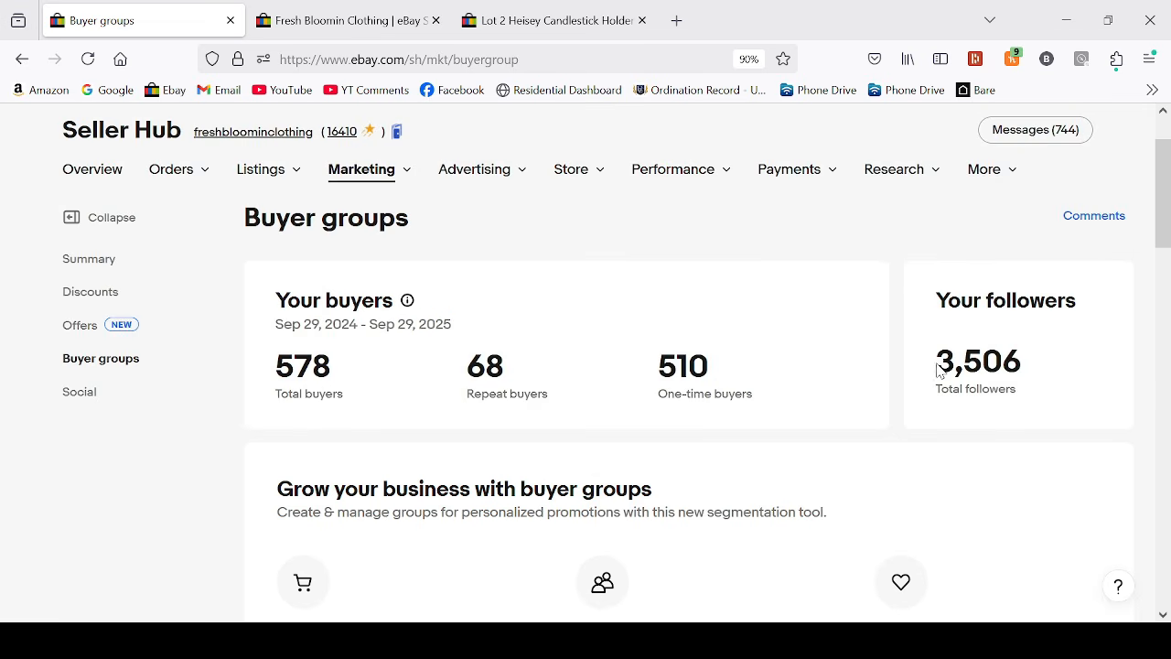
Start a buyer group for followers, covering any duration of following and any buying status
{"action": "scroll", "coordinate": [939, 376], "scroll_direction": "down", "scroll_amount": 3}
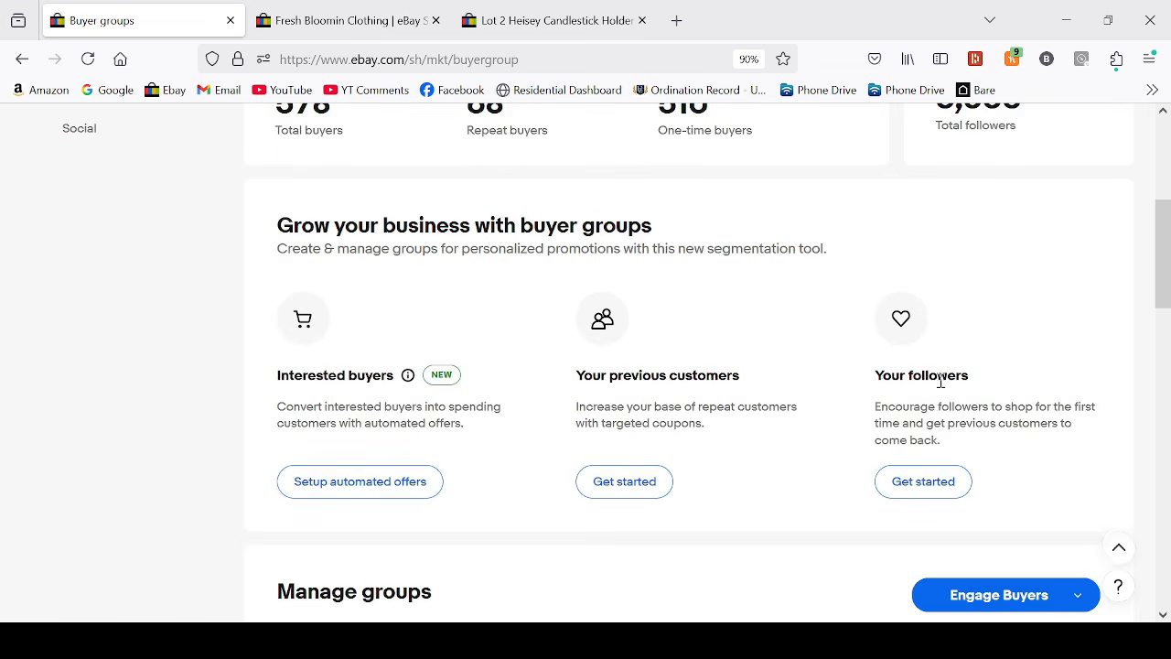
{"action": "left_click", "coordinate": [906, 485]}
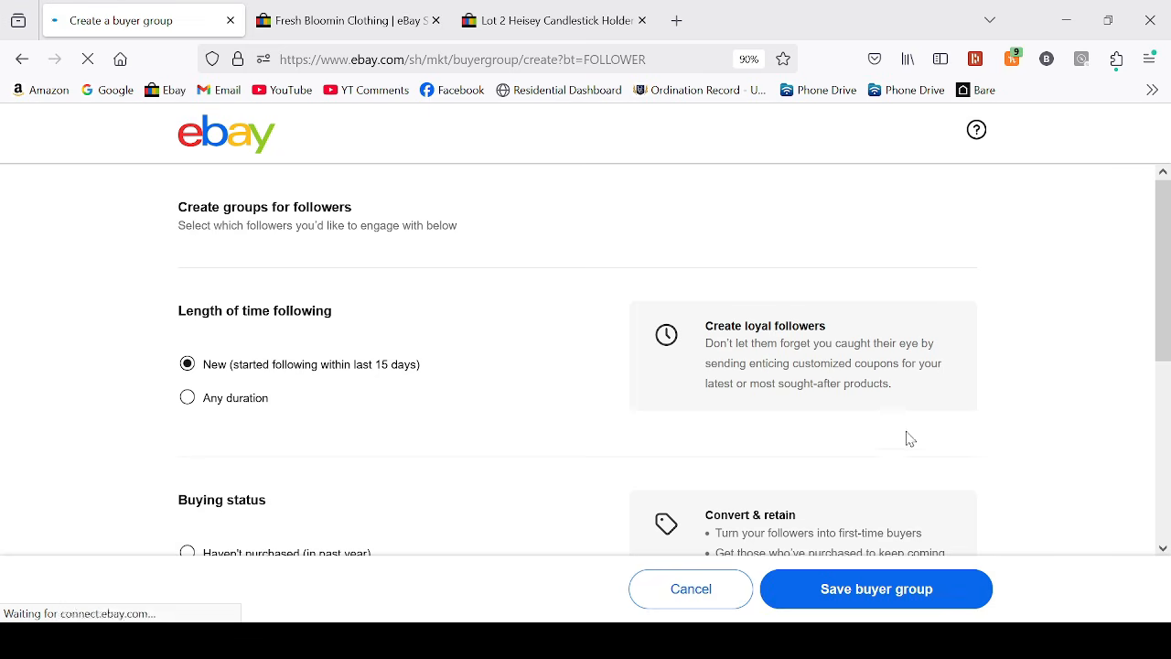
{"action": "scroll", "coordinate": [228, 366], "scroll_direction": "down", "scroll_amount": 1}
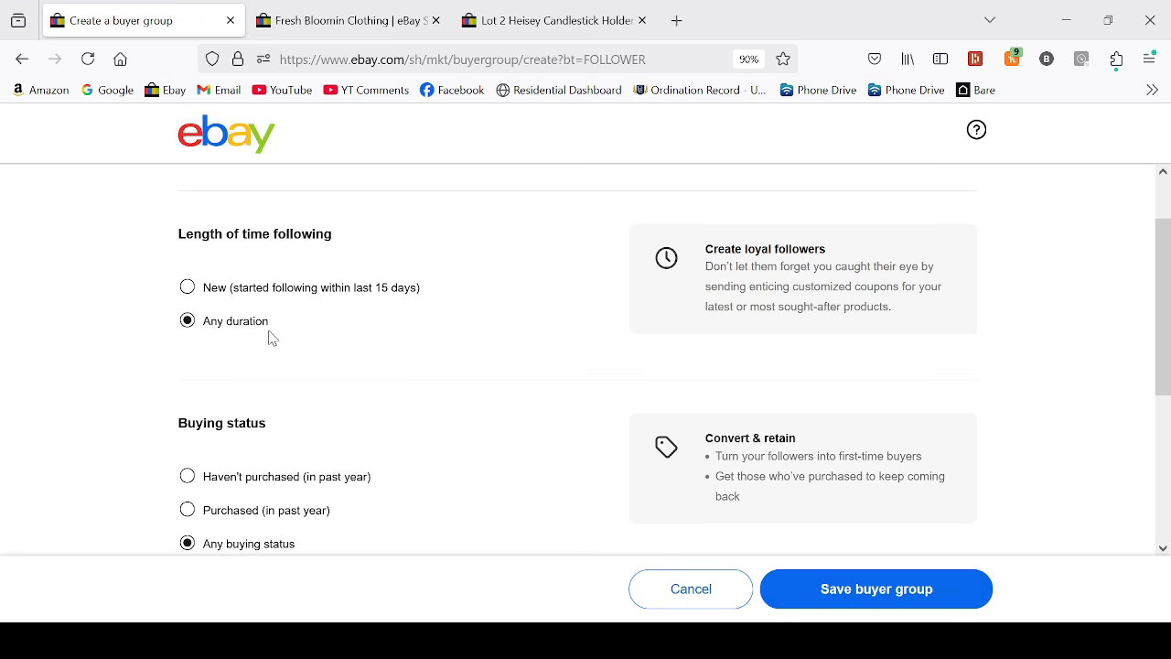
{"action": "scroll", "coordinate": [270, 339], "scroll_direction": "down", "scroll_amount": 1}
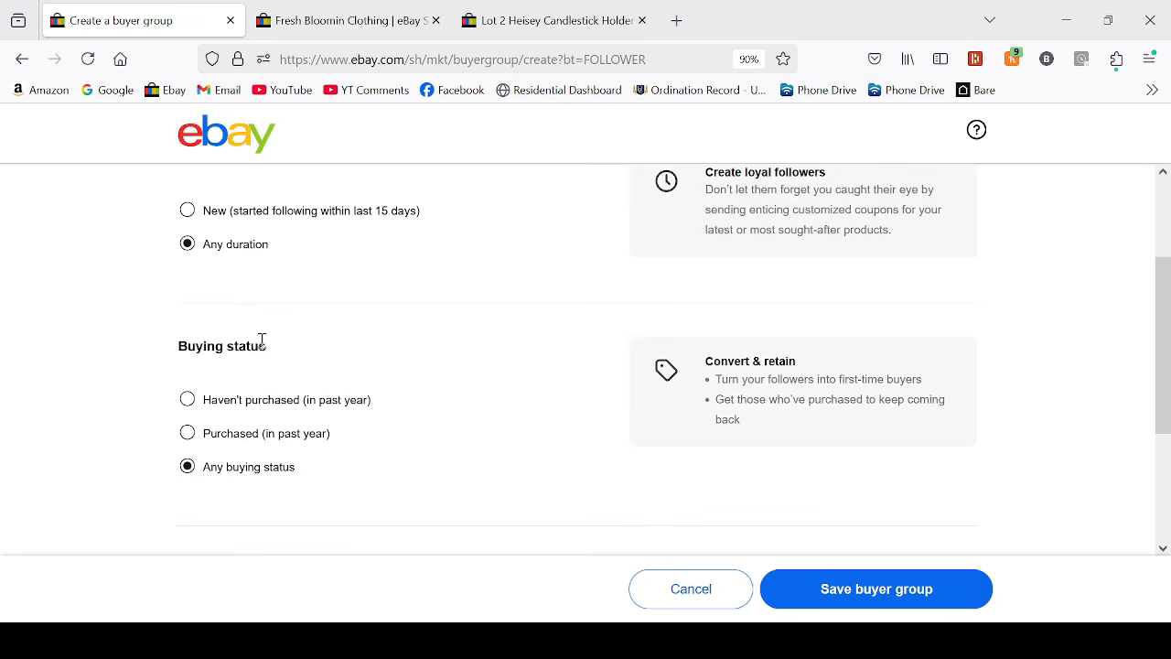
{"action": "scroll", "coordinate": [265, 343], "scroll_direction": "down", "scroll_amount": 1}
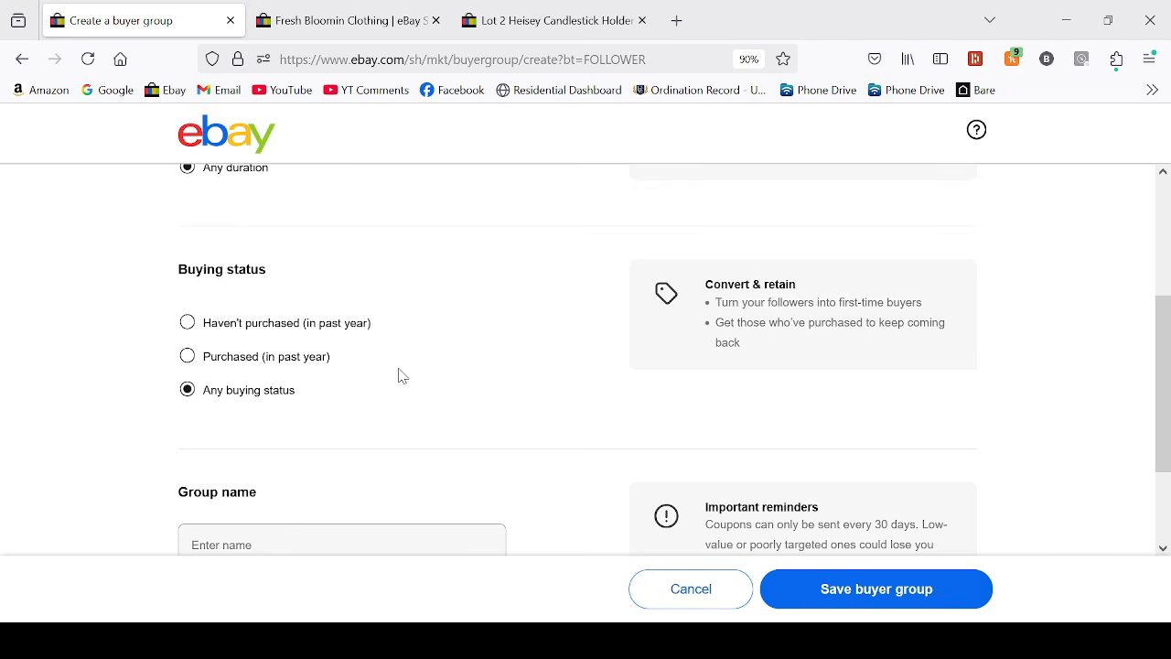
{"action": "scroll", "coordinate": [332, 510], "scroll_direction": "up", "scroll_amount": 1}
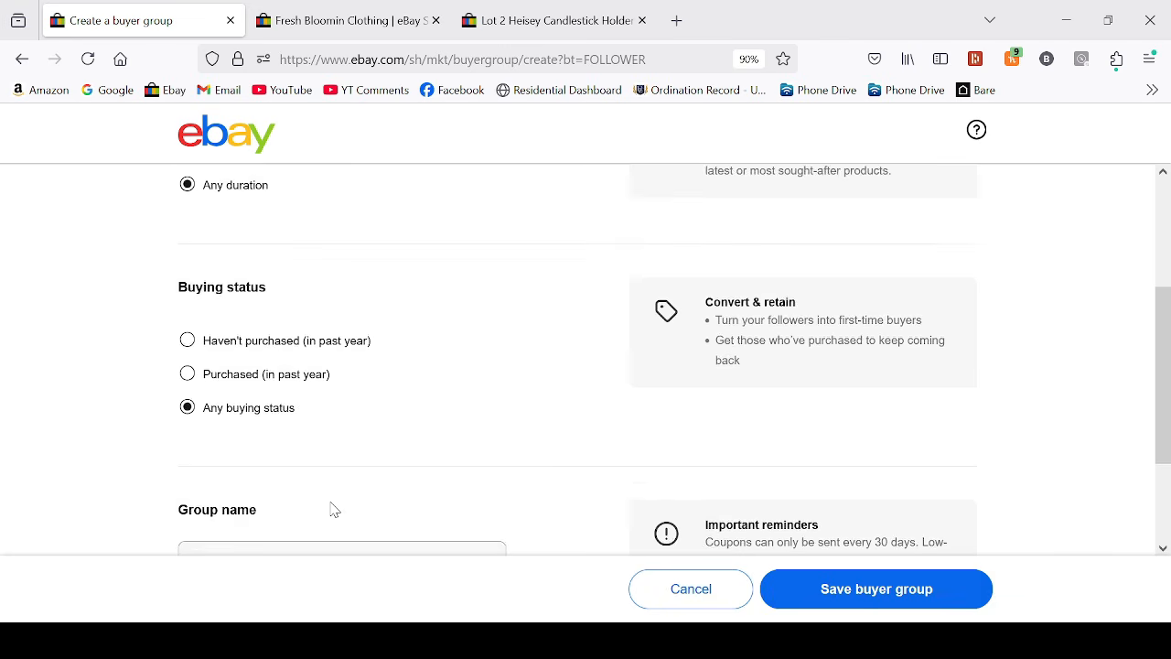
{"action": "scroll", "coordinate": [41, 524], "scroll_direction": "down", "scroll_amount": 1}
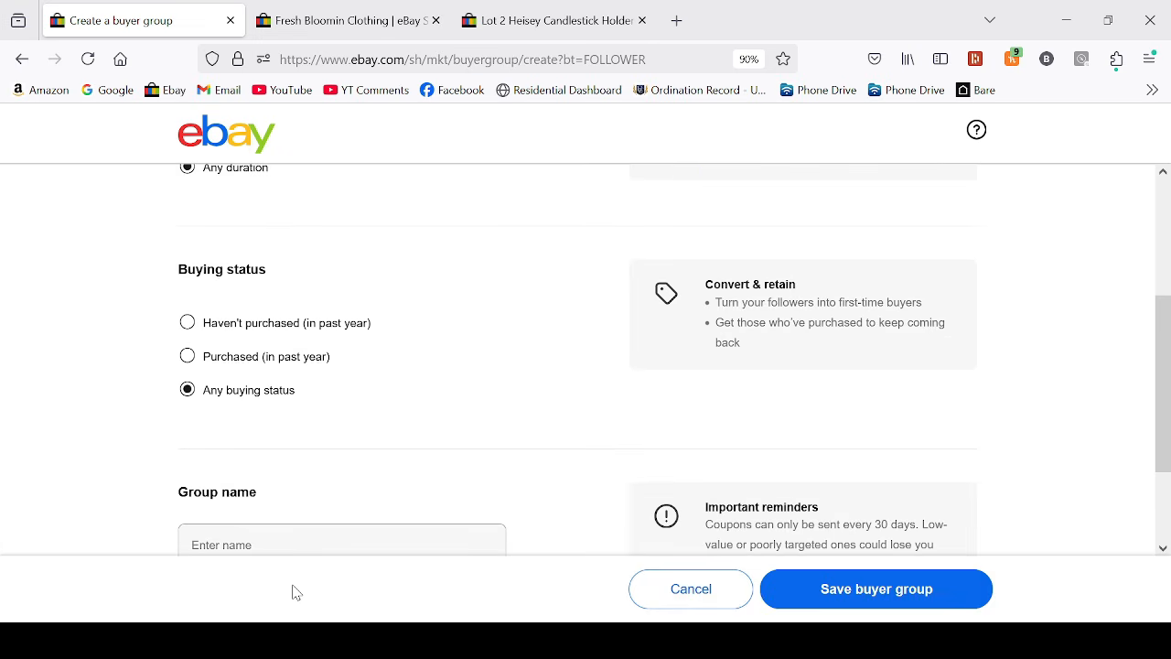
{"action": "scroll", "coordinate": [455, 540], "scroll_direction": "up", "scroll_amount": 1}
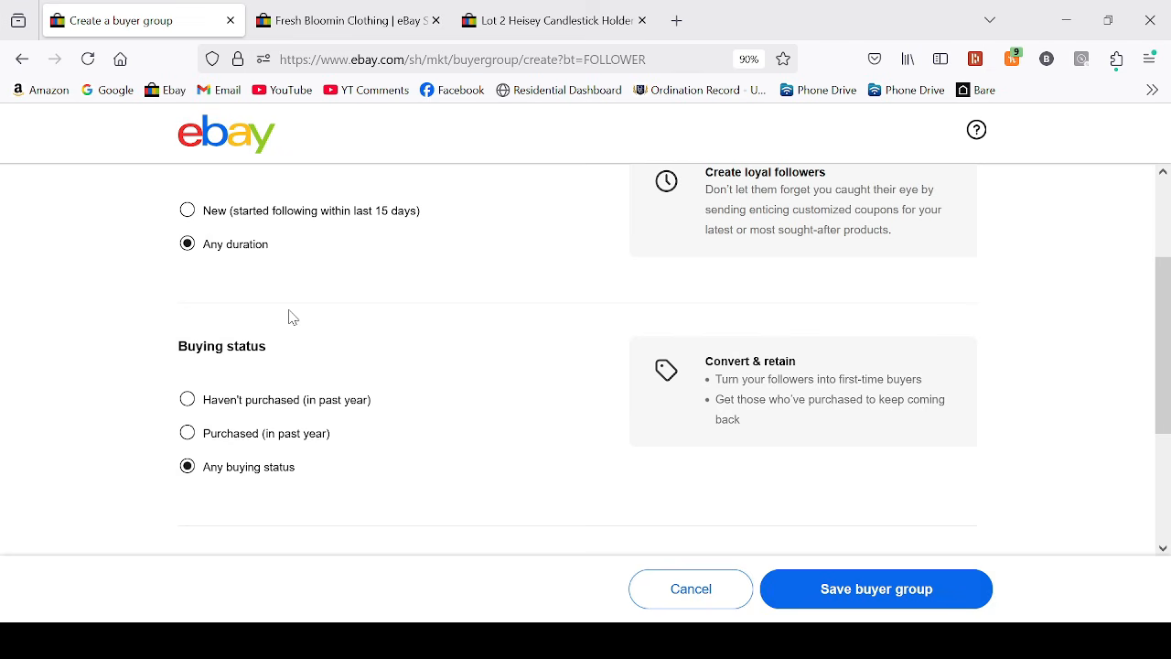
{"action": "scroll", "coordinate": [339, 473], "scroll_direction": "down", "scroll_amount": 3}
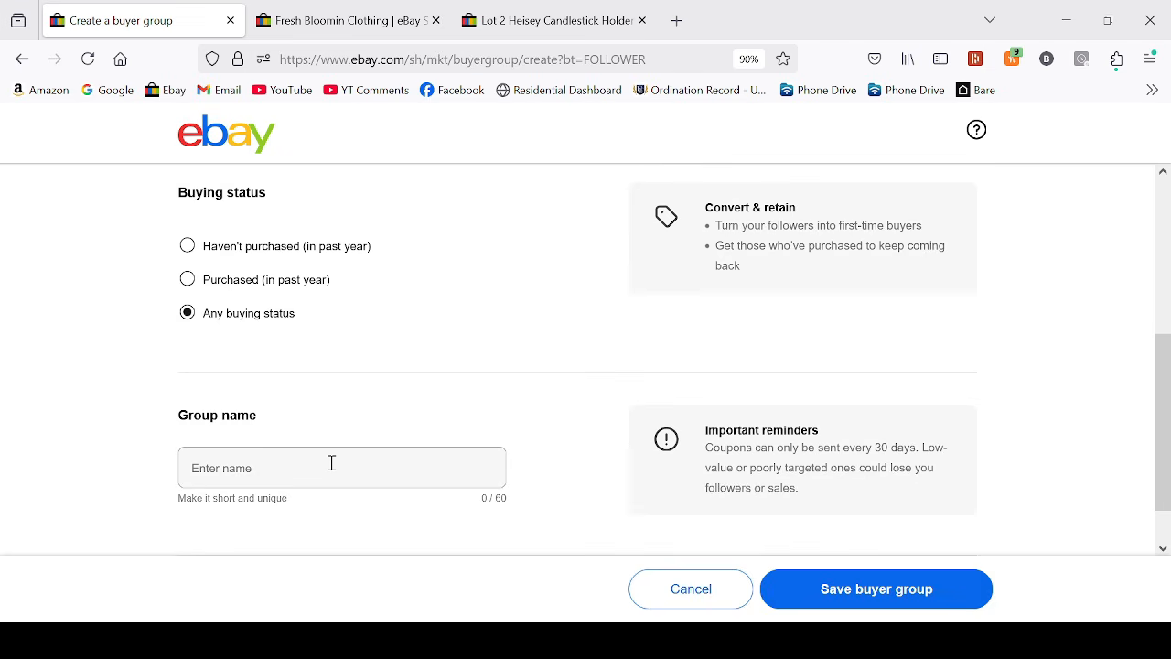
Name the follower group polpolpoopoiki and save it
{"action": "left_click", "coordinate": [333, 462]}
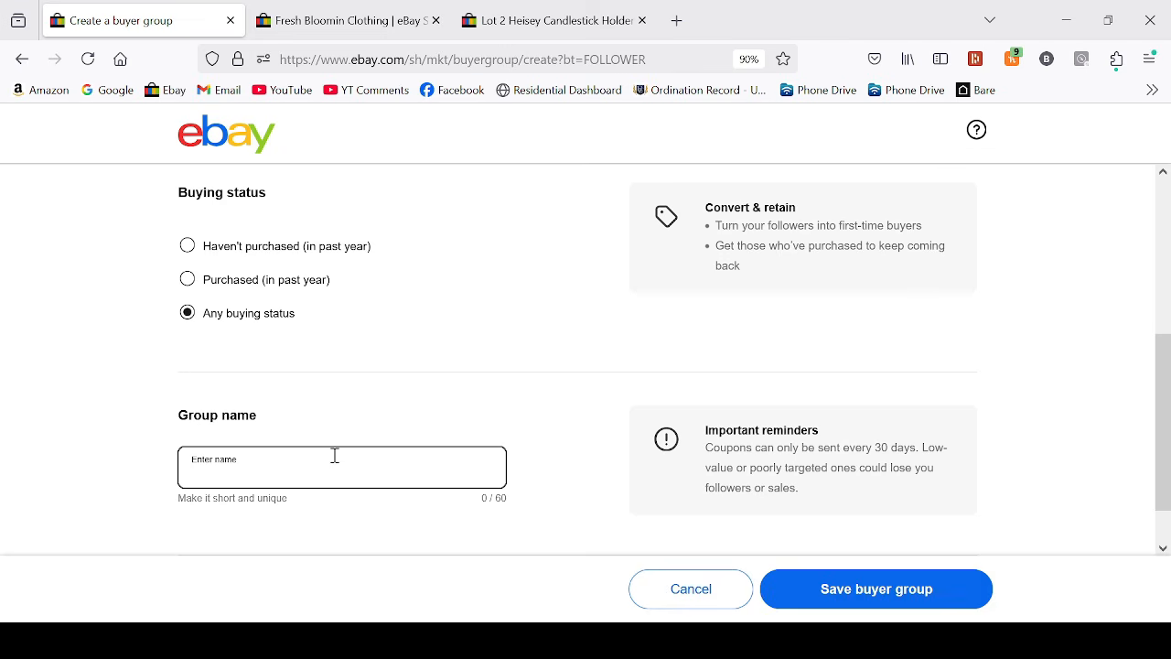
{"action": "type", "text": "polpolpoopoiki"}
{"action": "scroll", "coordinate": [518, 427], "scroll_direction": "down", "scroll_amount": 1}
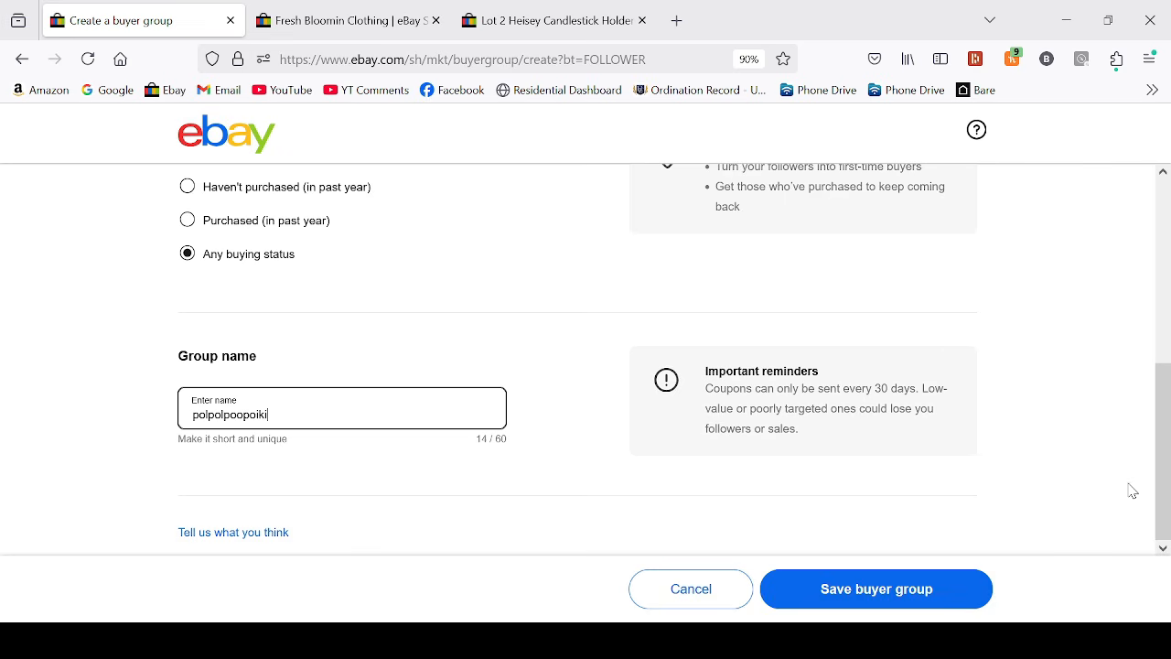
{"action": "left_click", "coordinate": [861, 596]}
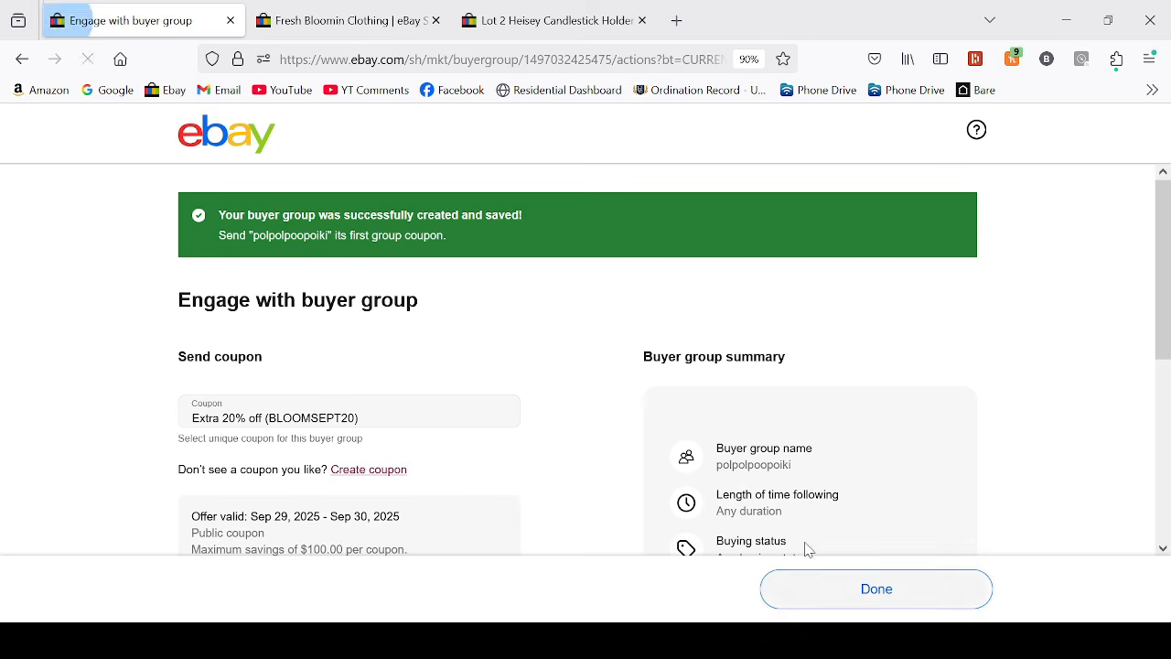
Send the extra 20% off coupon BLOOMSEPT20 to the follower group with the suggested thank-you message, and finish on the Buyer groups page
{"action": "scroll", "coordinate": [485, 413], "scroll_direction": "down", "scroll_amount": 1}
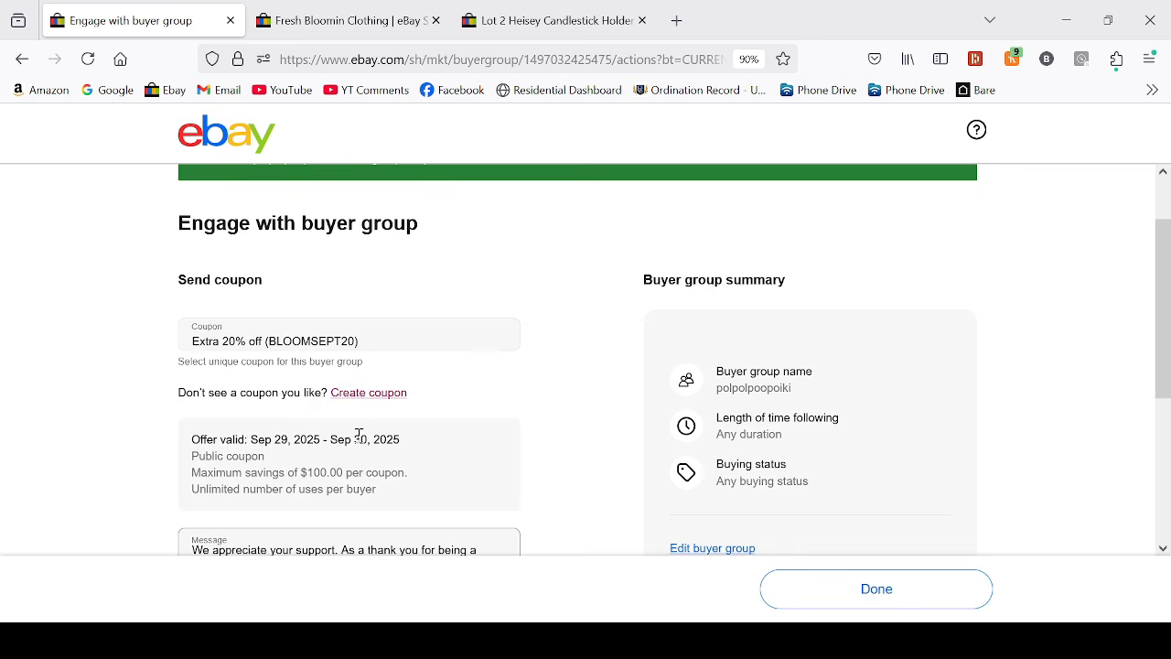
{"action": "scroll", "coordinate": [360, 437], "scroll_direction": "down", "scroll_amount": 3}
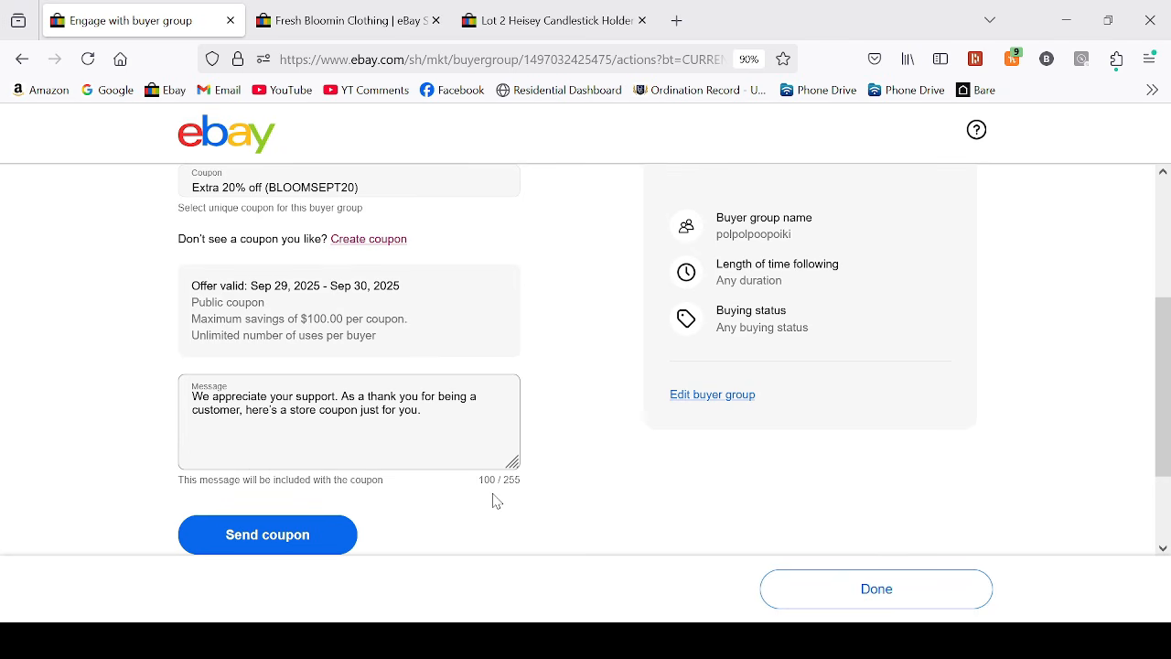
{"action": "scroll", "coordinate": [457, 416], "scroll_direction": "down", "scroll_amount": 1}
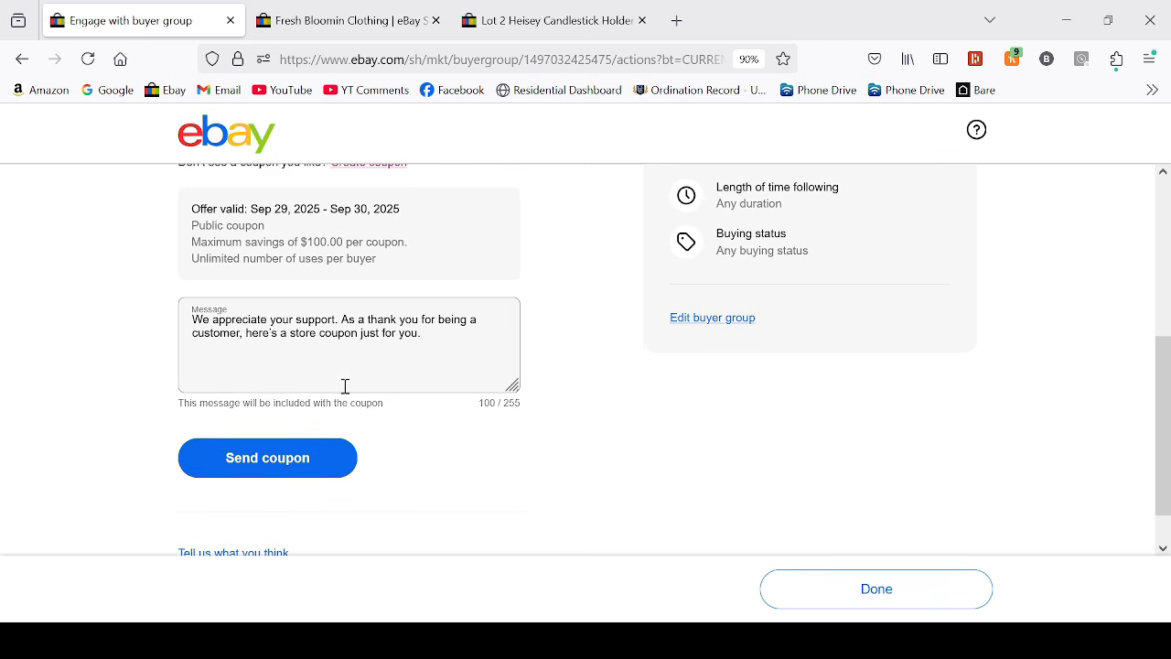
{"action": "left_click", "coordinate": [279, 467]}
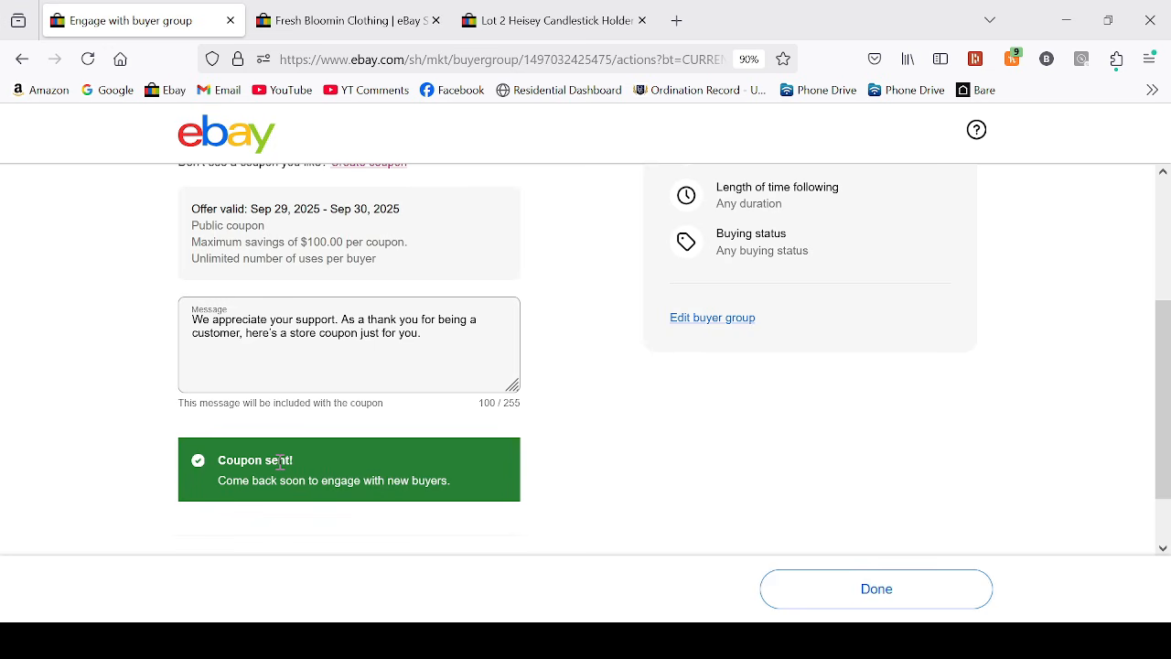
{"action": "scroll", "coordinate": [803, 432], "scroll_direction": "up", "scroll_amount": 3}
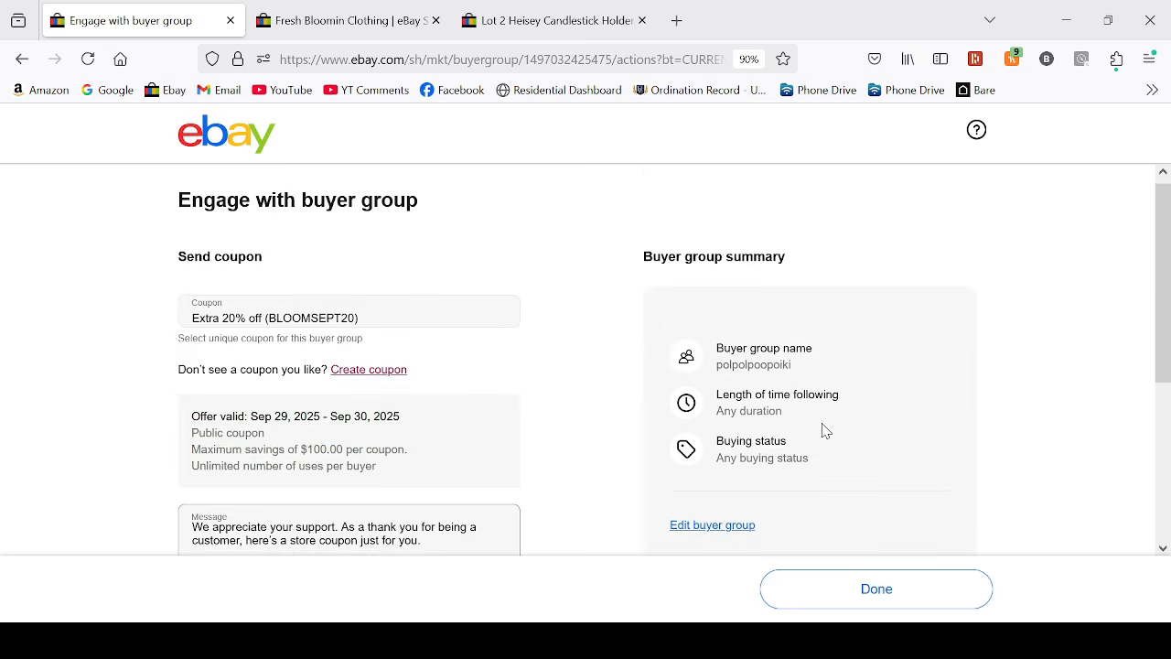
{"action": "left_click", "coordinate": [863, 599]}
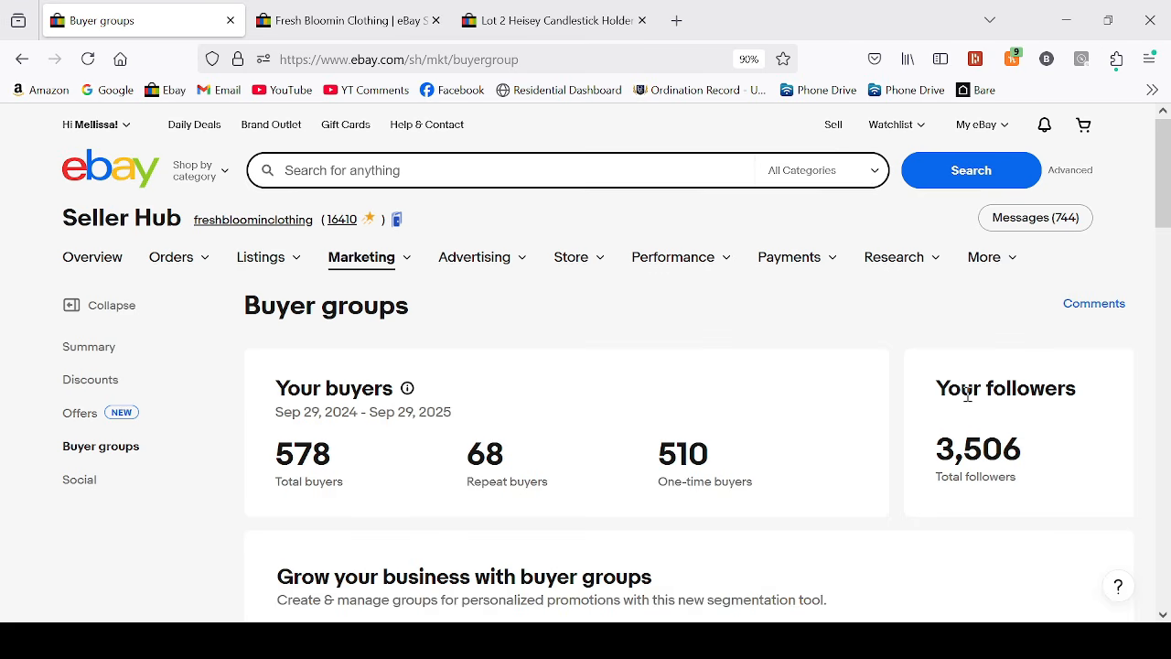
Start creating a buyer group for previous customers
{"action": "scroll", "coordinate": [961, 408], "scroll_direction": "down", "scroll_amount": 1}
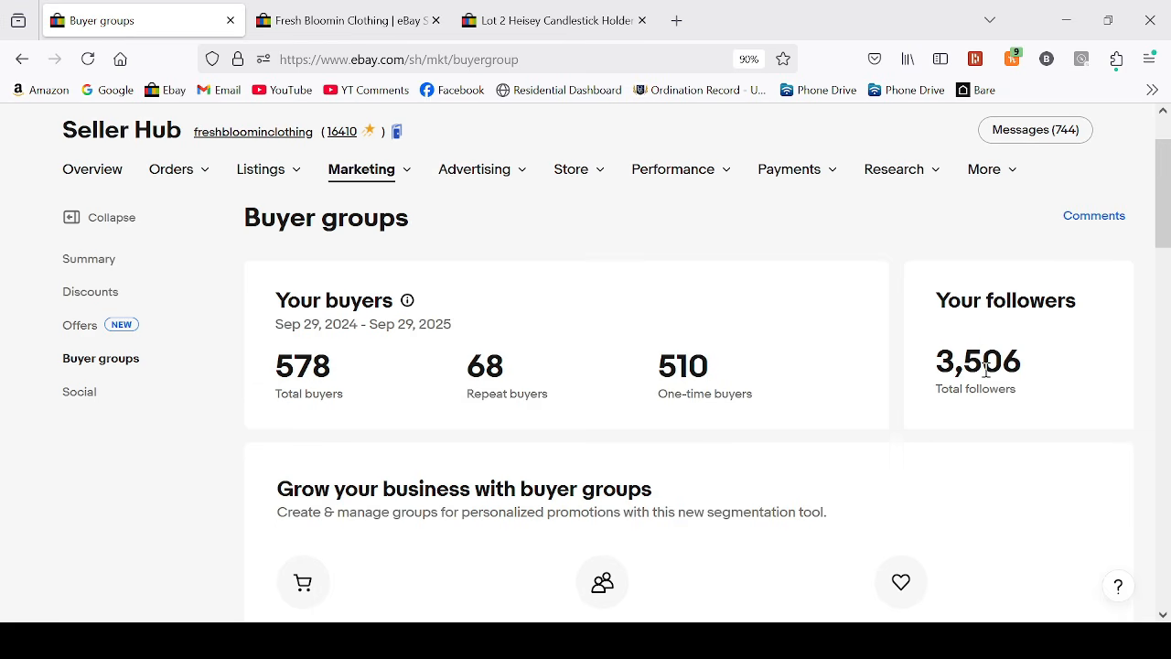
{"action": "scroll", "coordinate": [485, 400], "scroll_direction": "down", "scroll_amount": 2}
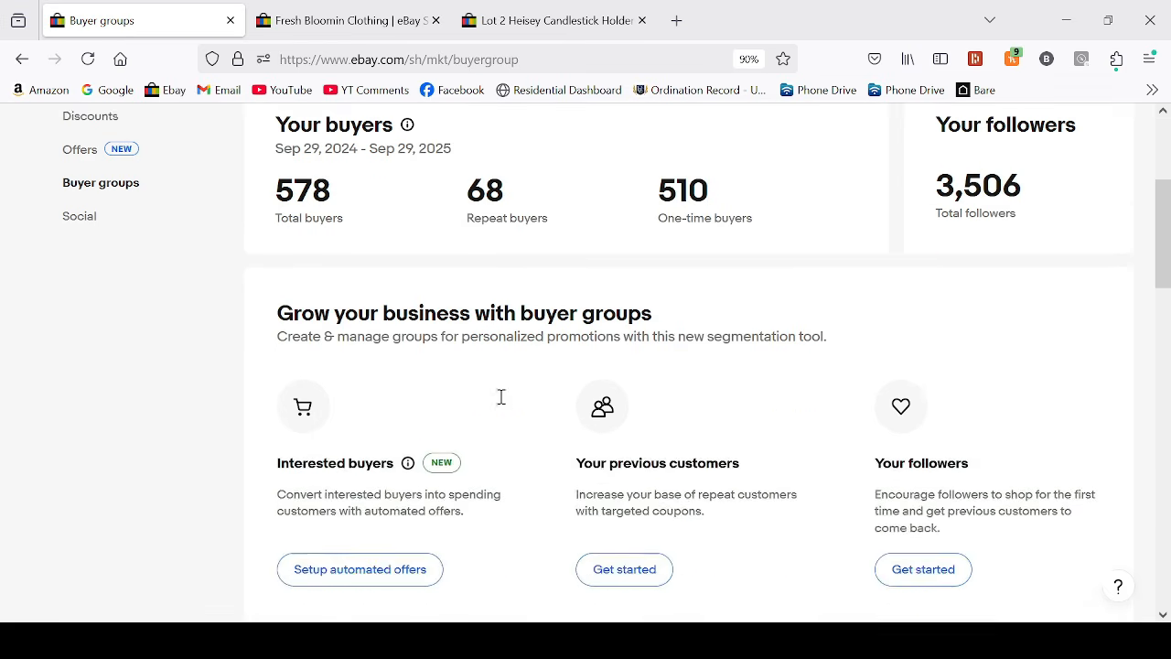
{"action": "scroll", "coordinate": [1035, 510], "scroll_direction": "down", "scroll_amount": 2}
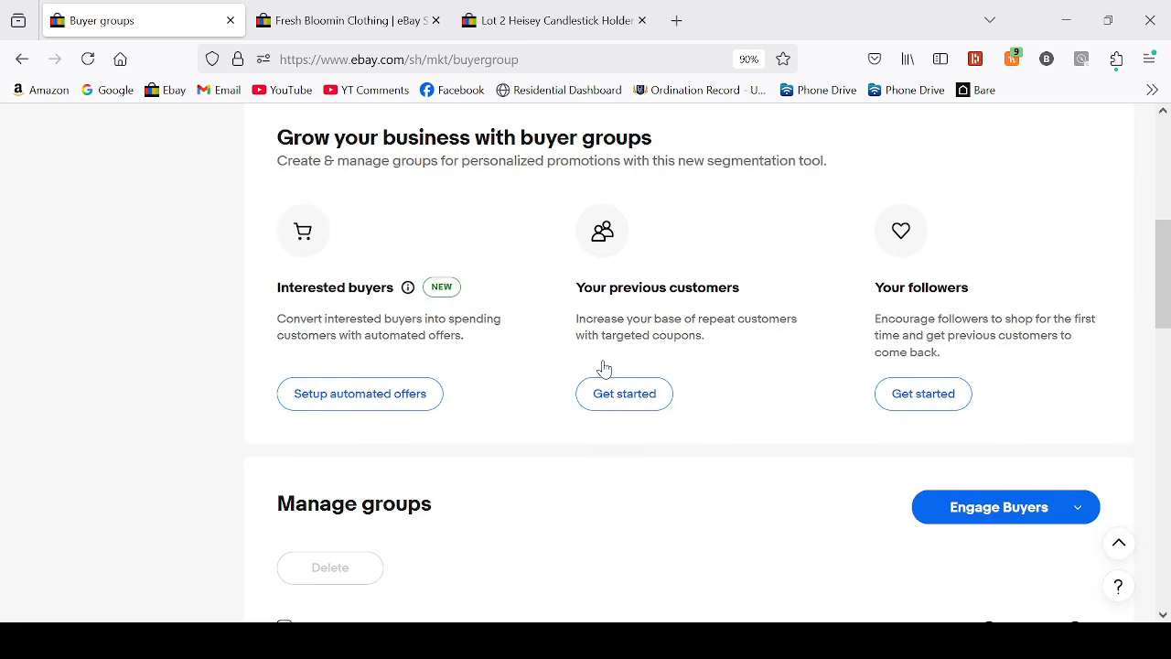
{"action": "left_click", "coordinate": [609, 395]}
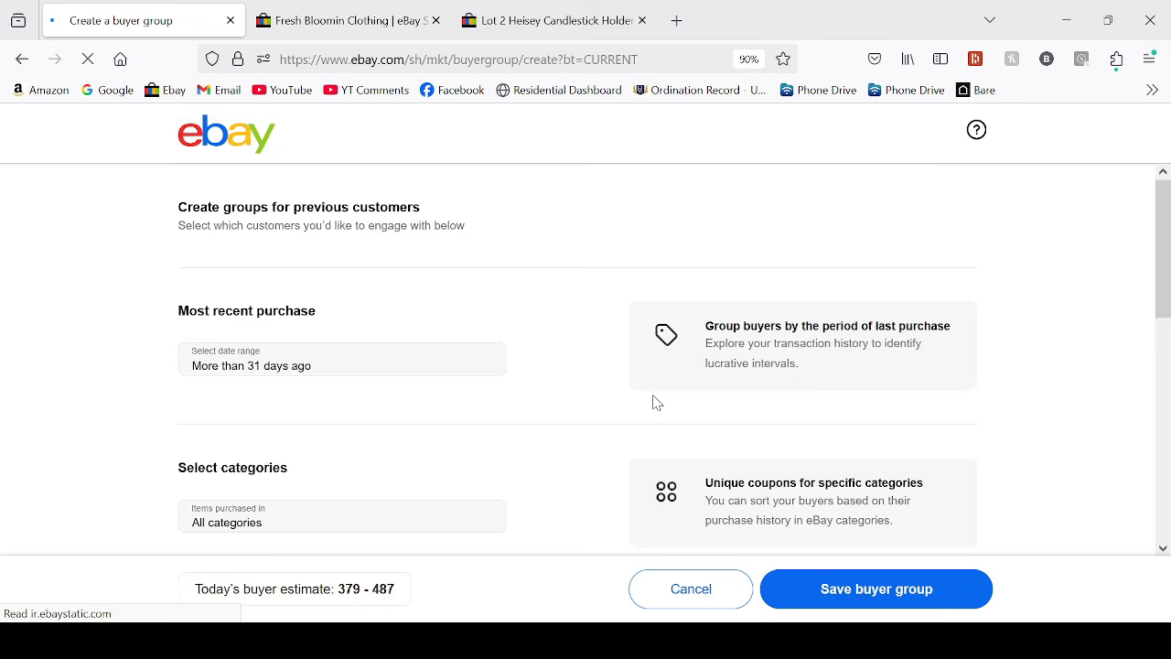
{"action": "scroll", "coordinate": [283, 361], "scroll_direction": "down", "scroll_amount": 1}
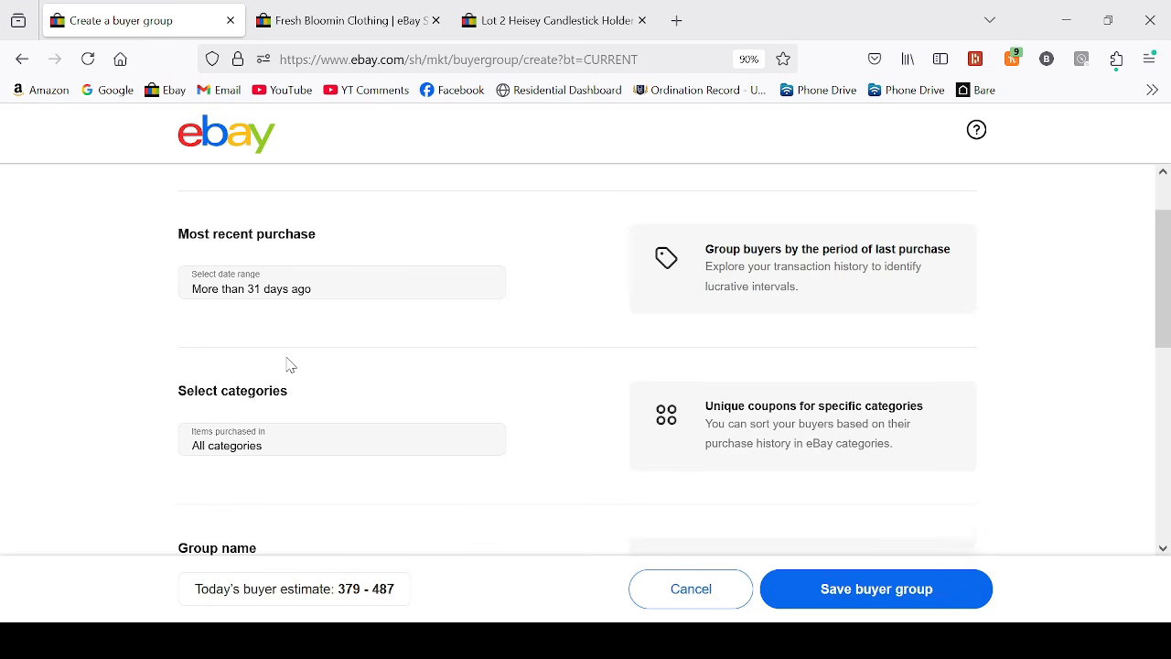
Review the date ranges offered for the most recent purchase, keeping more than 31 days ago
{"action": "left_click", "coordinate": [262, 291]}
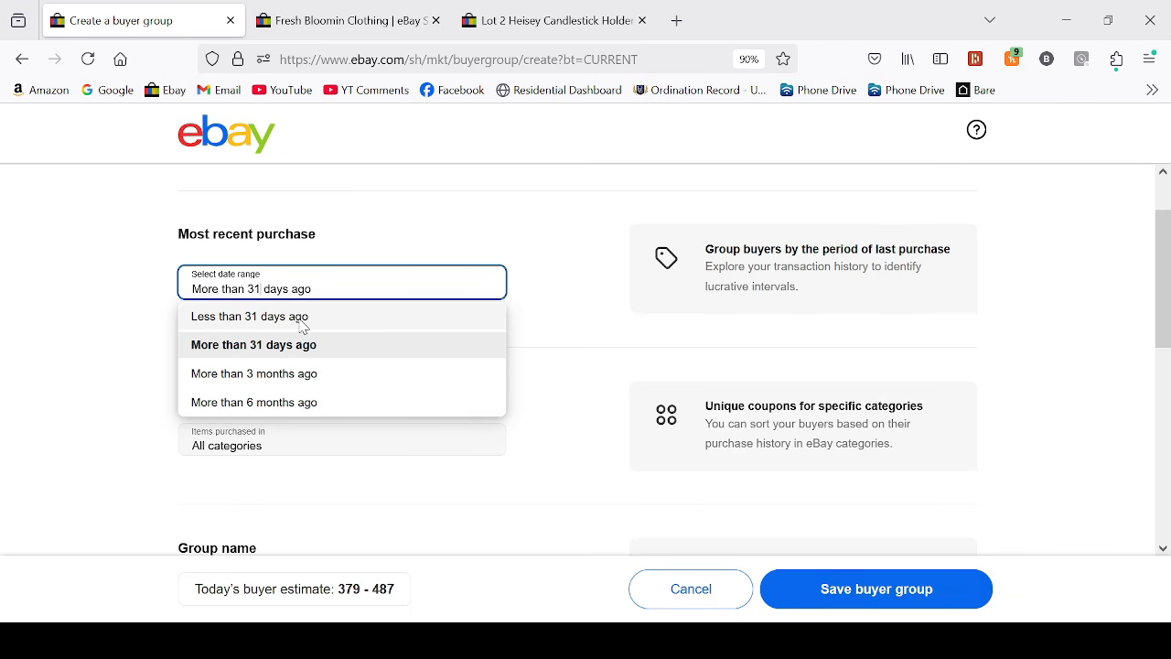
{"action": "left_click", "coordinate": [229, 355]}
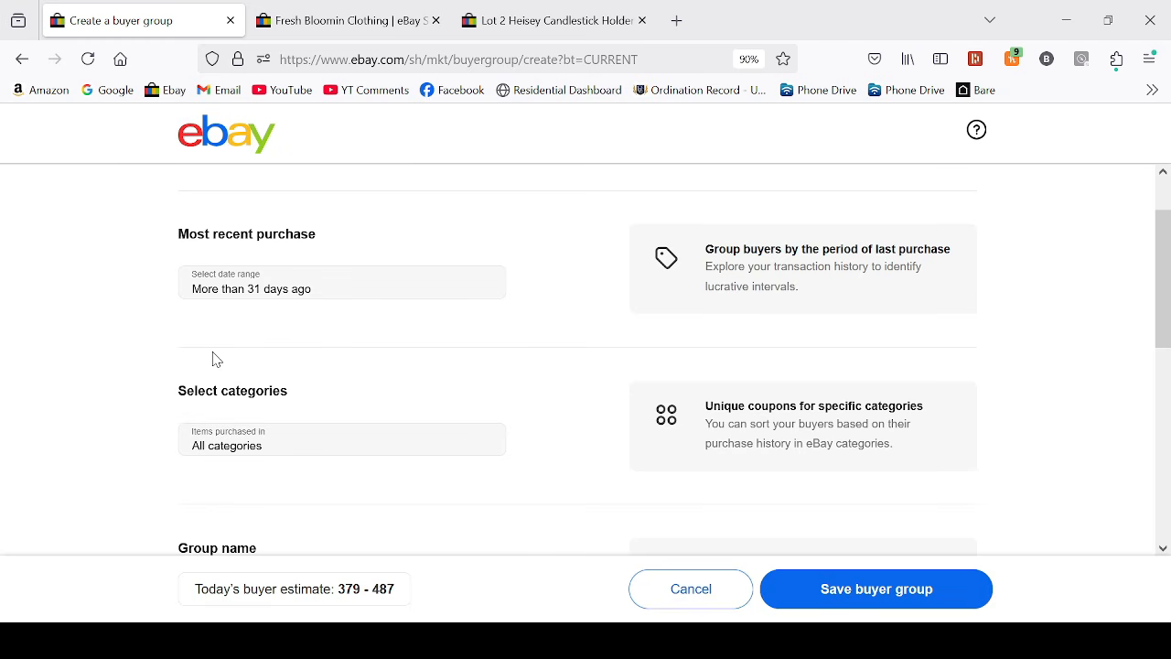
{"action": "left_click", "coordinate": [190, 289]}
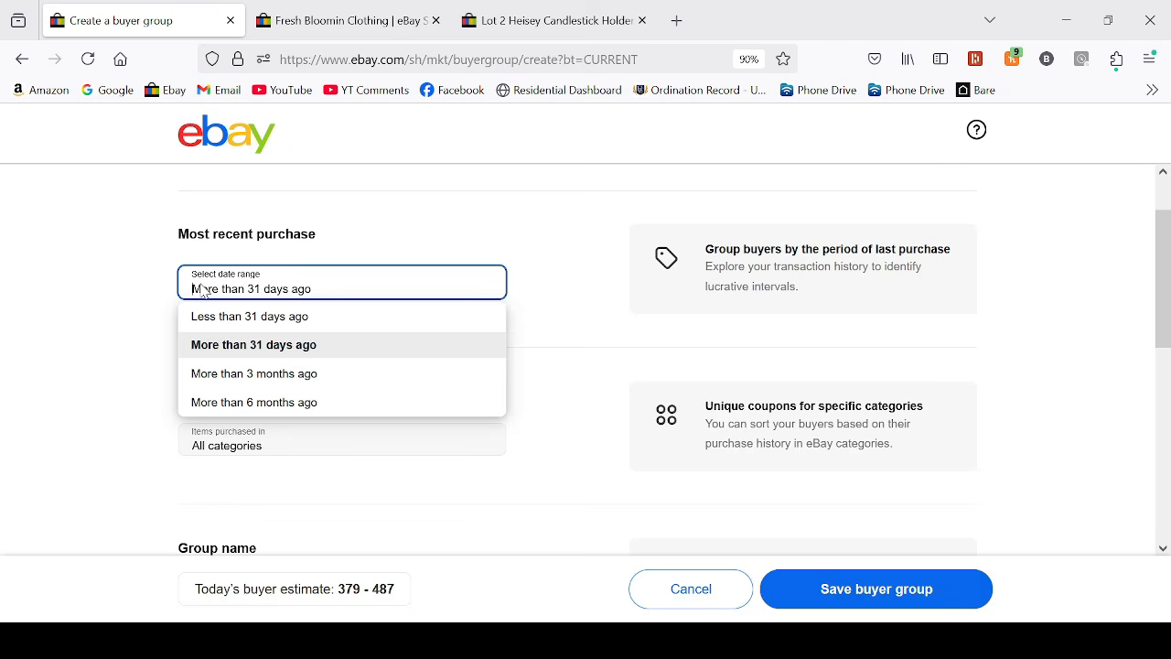
{"action": "left_click", "coordinate": [241, 345]}
Name the previous-customer group bghkvkg and check its buyer group summary, leaving all categories selected
{"action": "scroll", "coordinate": [240, 348], "scroll_direction": "down", "scroll_amount": 2}
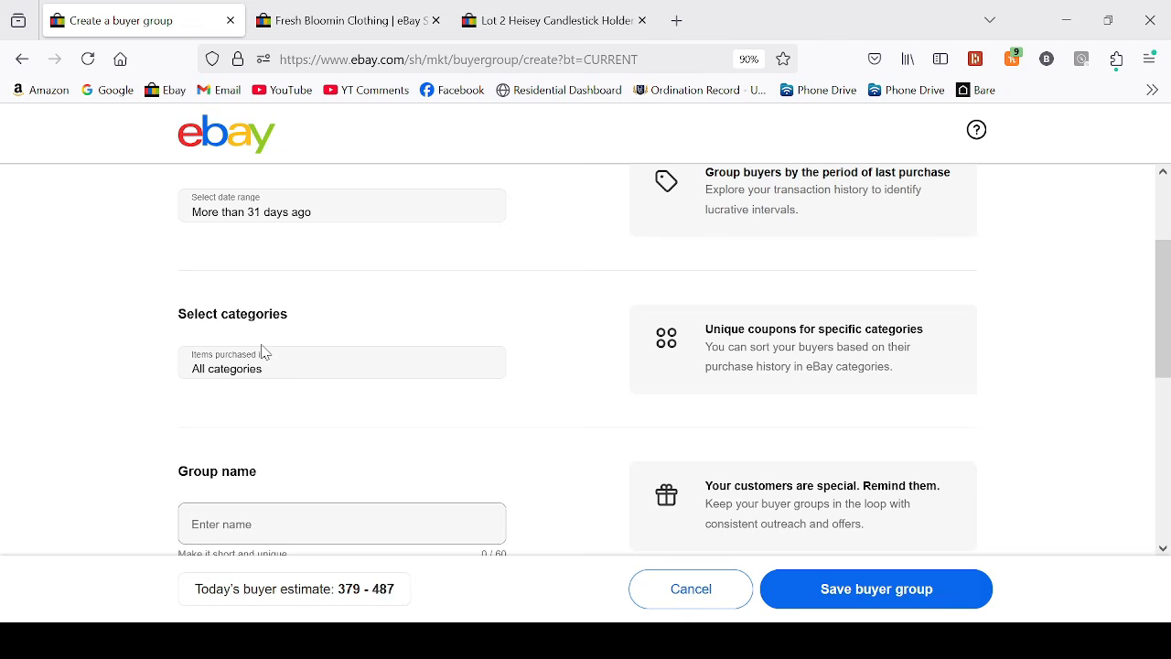
{"action": "scroll", "coordinate": [264, 376], "scroll_direction": "down", "scroll_amount": 3}
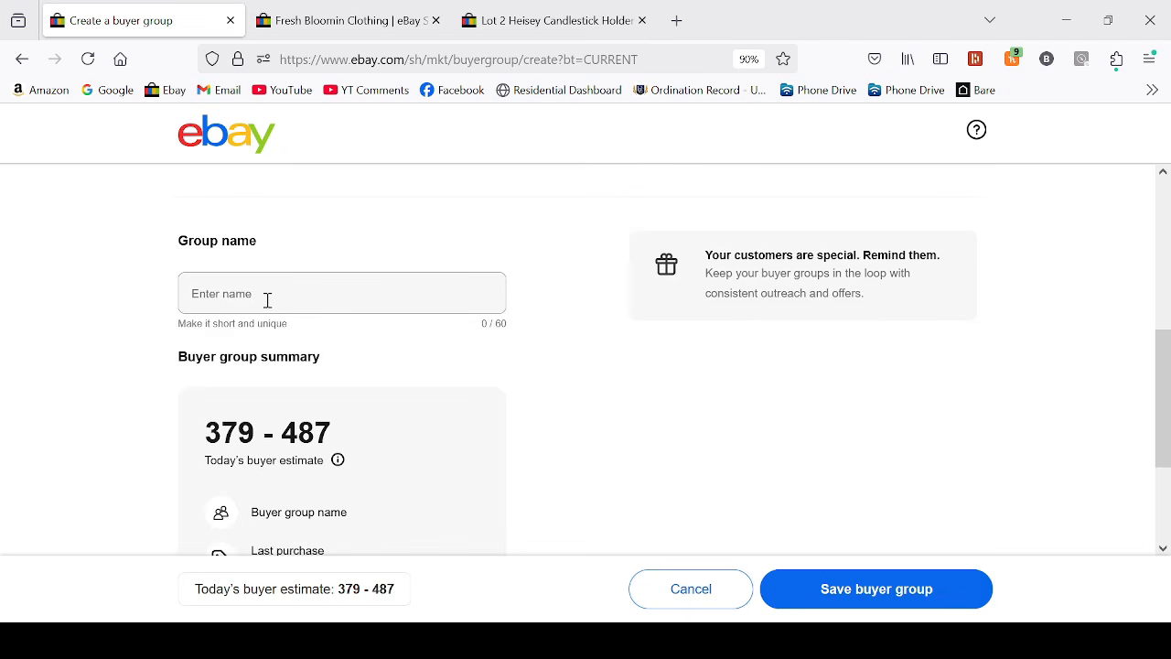
{"action": "left_click", "coordinate": [267, 300]}
{"action": "type", "text": "bghkvkg"}
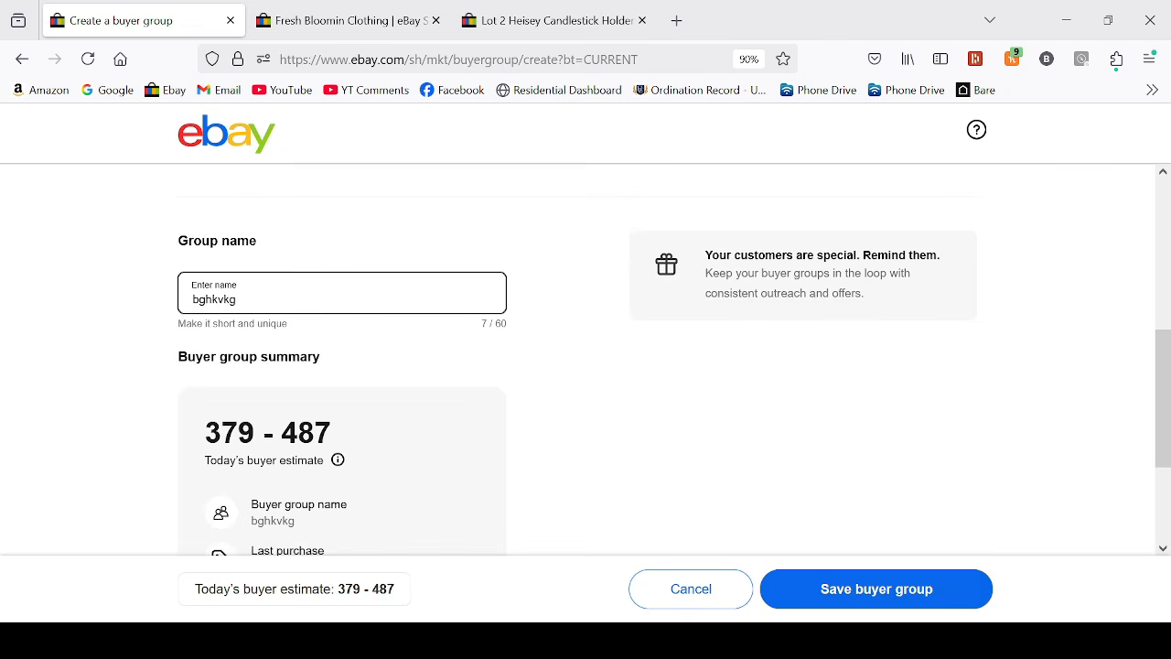
{"action": "scroll", "coordinate": [314, 355], "scroll_direction": "down", "scroll_amount": 2}
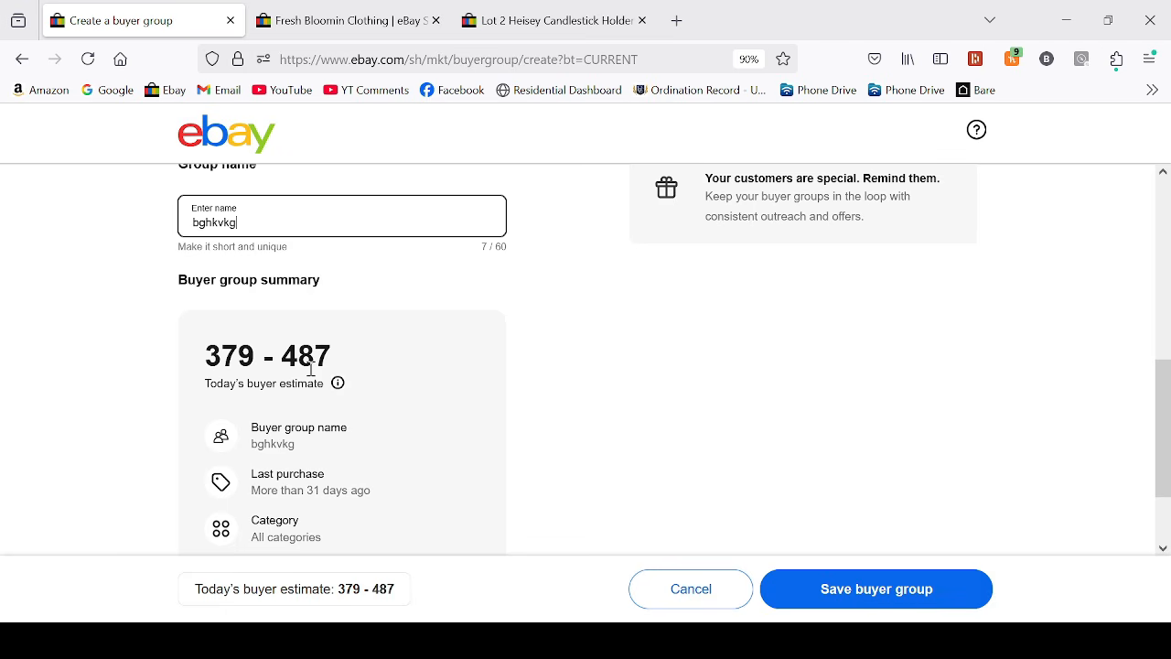
Set the group's most recent purchase to less than 31 days ago and check the buyer estimate
{"action": "scroll", "coordinate": [384, 321], "scroll_direction": "up", "scroll_amount": 5}
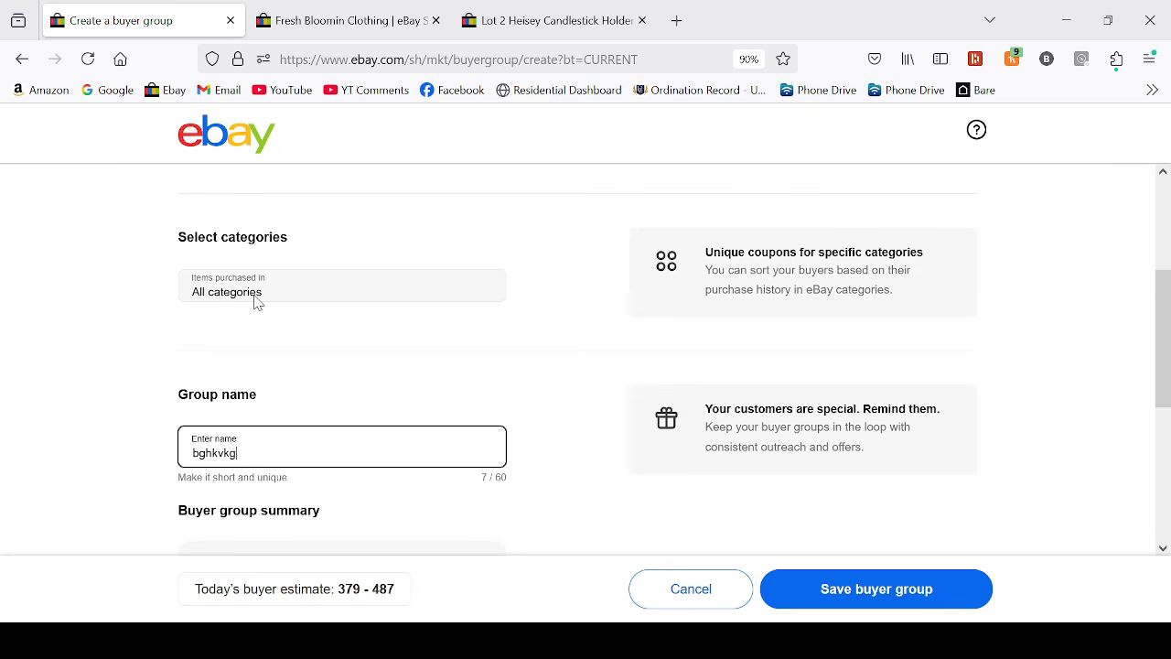
{"action": "scroll", "coordinate": [258, 302], "scroll_direction": "up", "scroll_amount": 3}
{"action": "left_click", "coordinate": [261, 285]}
{"action": "left_click", "coordinate": [256, 314]}
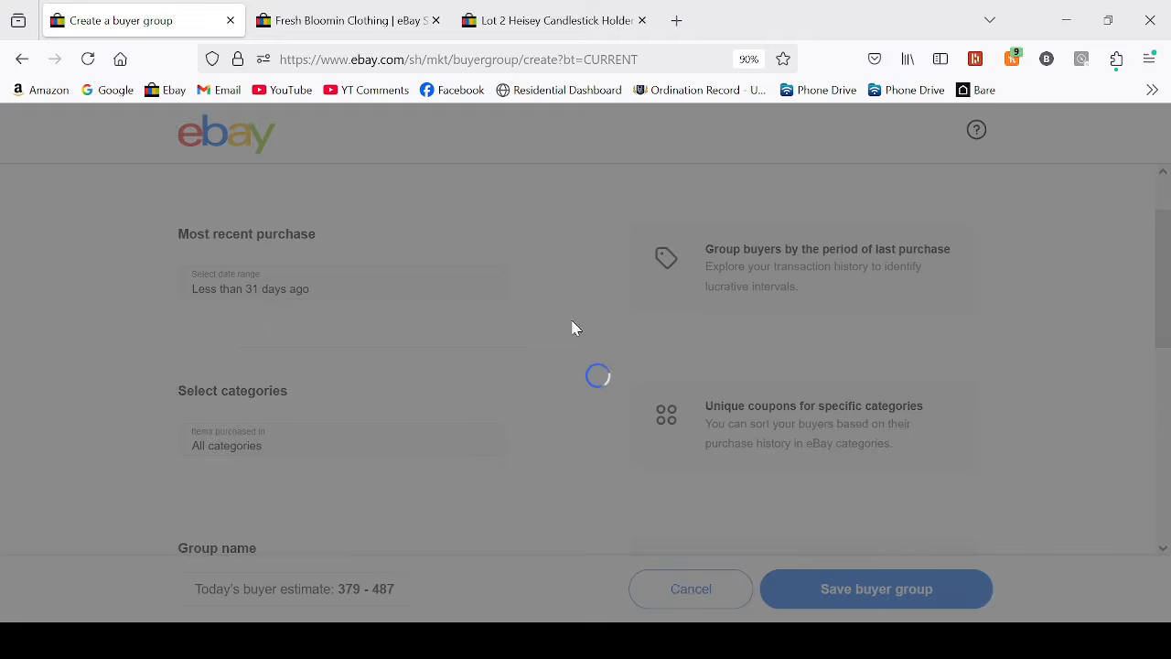
{"action": "scroll", "coordinate": [455, 345], "scroll_direction": "down", "scroll_amount": 8}
{"action": "scroll", "coordinate": [388, 375], "scroll_direction": "up", "scroll_amount": 3}
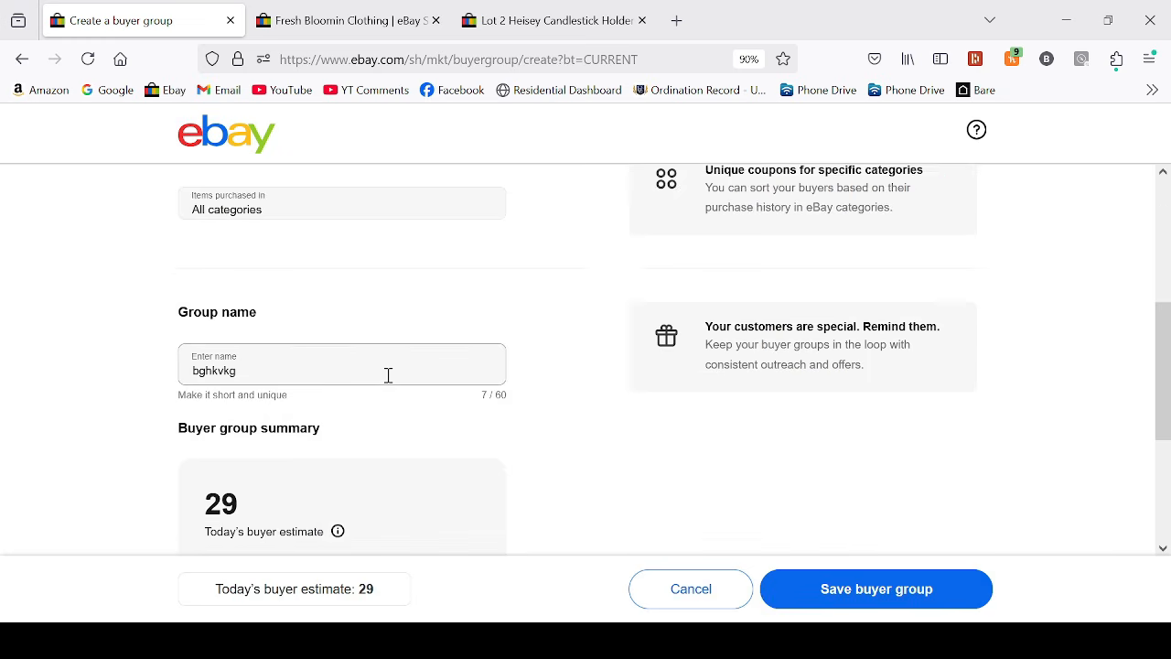
Change the group's most recent purchase range to more than 3 months ago
{"action": "scroll", "coordinate": [388, 375], "scroll_direction": "up", "scroll_amount": 5}
{"action": "left_click", "coordinate": [337, 291]}
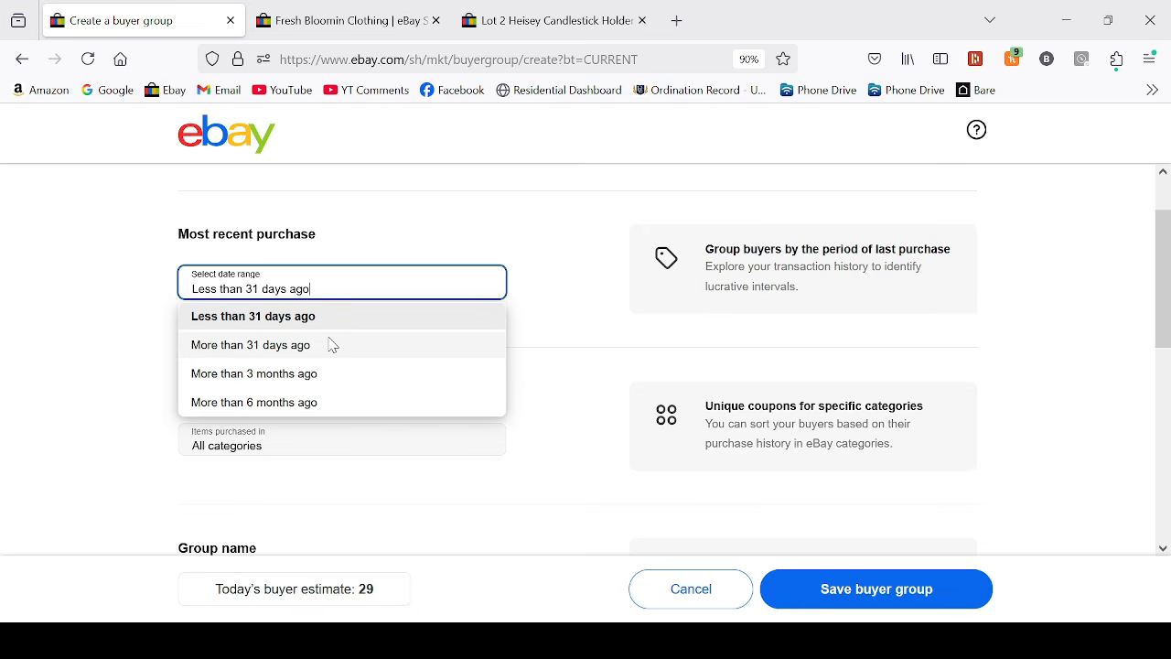
{"action": "left_click", "coordinate": [320, 372]}
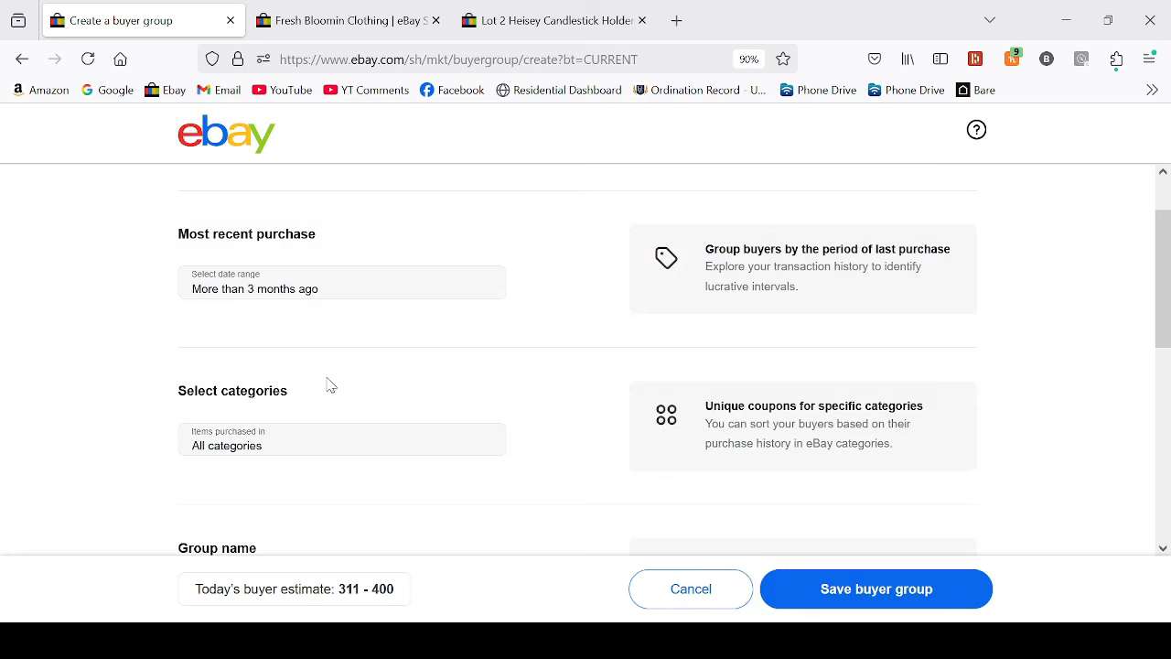
Check the group's buyer estimate, and try a most recent purchase range of more than 6 months ago
{"action": "scroll", "coordinate": [334, 397], "scroll_direction": "down", "scroll_amount": 3}
{"action": "scroll", "coordinate": [370, 379], "scroll_direction": "up", "scroll_amount": 5}
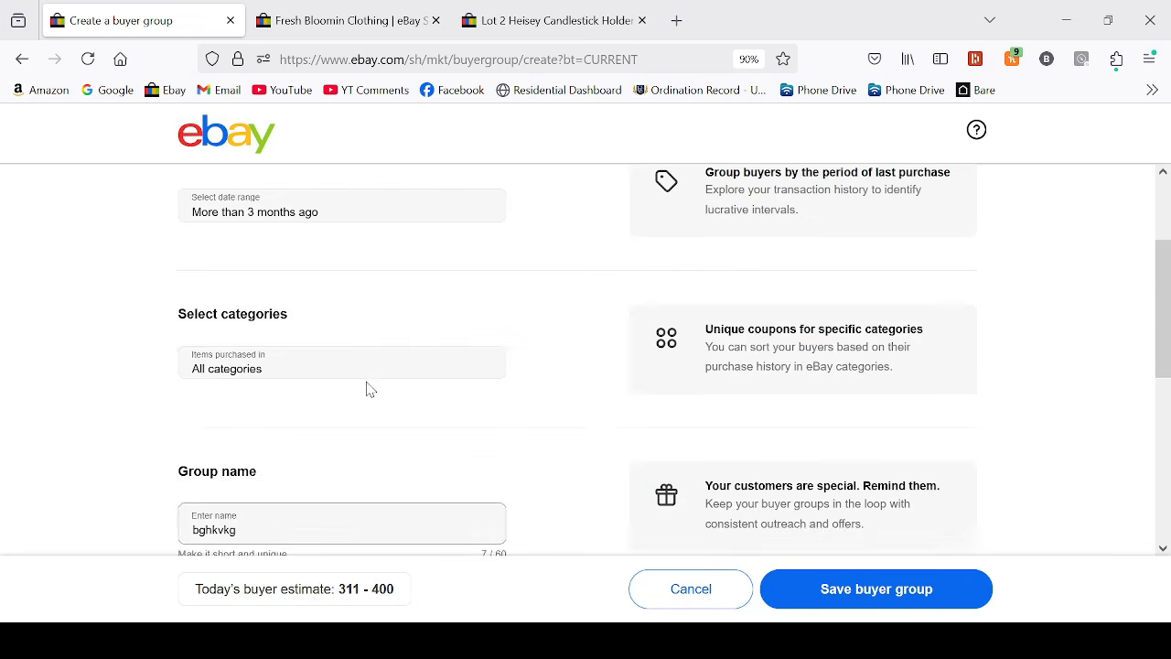
{"action": "scroll", "coordinate": [286, 316], "scroll_direction": "down", "scroll_amount": 3}
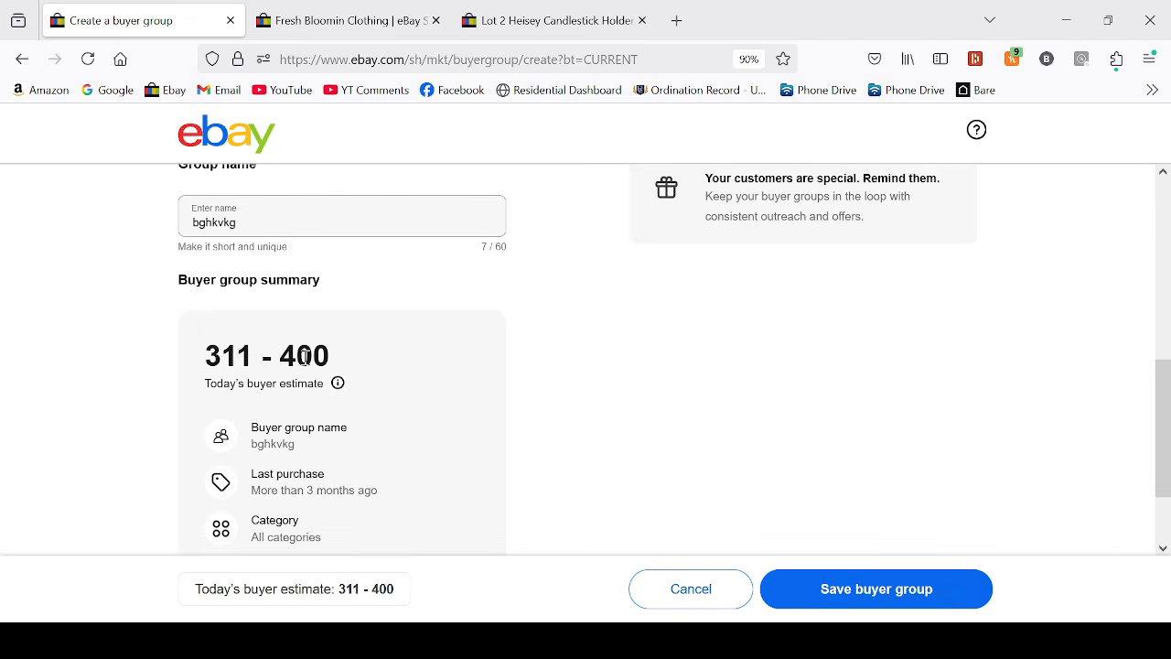
{"action": "scroll", "coordinate": [322, 364], "scroll_direction": "up", "scroll_amount": 1}
{"action": "scroll", "coordinate": [322, 364], "scroll_direction": "up", "scroll_amount": 3}
{"action": "left_click", "coordinate": [312, 280]}
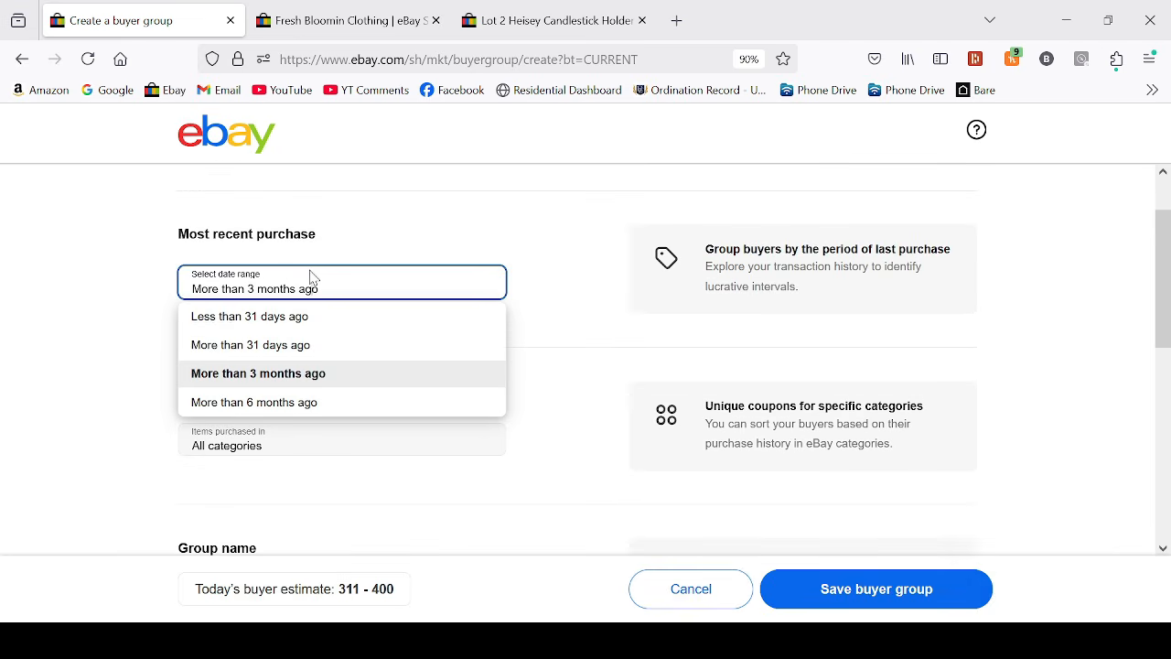
{"action": "left_click", "coordinate": [284, 406]}
{"action": "scroll", "coordinate": [284, 406], "scroll_direction": "down", "scroll_amount": 5}
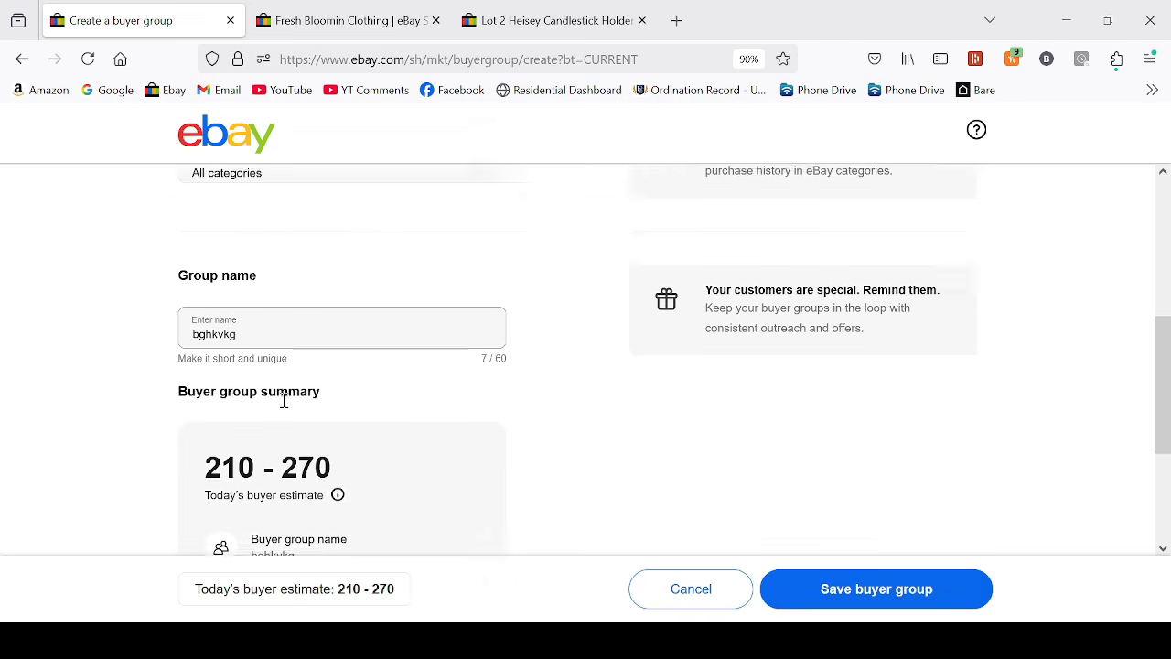
Set the group's most recent purchase to more than 31 days ago and save the buyer group
{"action": "scroll", "coordinate": [336, 432], "scroll_direction": "up", "scroll_amount": 5}
{"action": "left_click", "coordinate": [339, 288]}
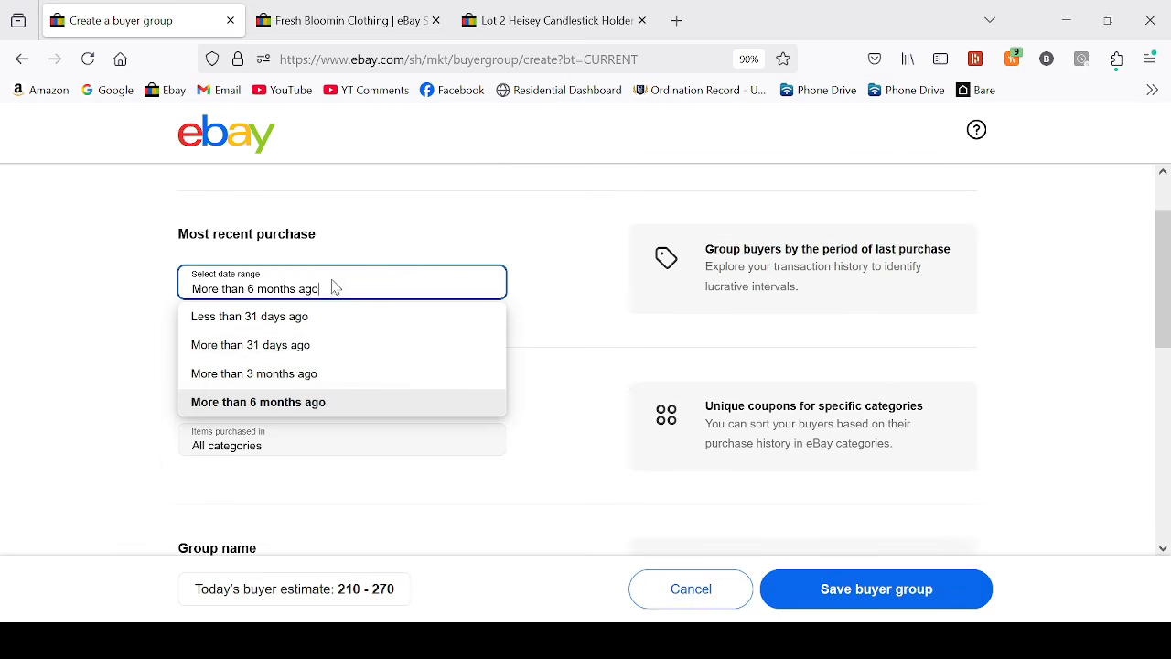
{"action": "left_click", "coordinate": [297, 344]}
{"action": "scroll", "coordinate": [295, 350], "scroll_direction": "down", "scroll_amount": 3}
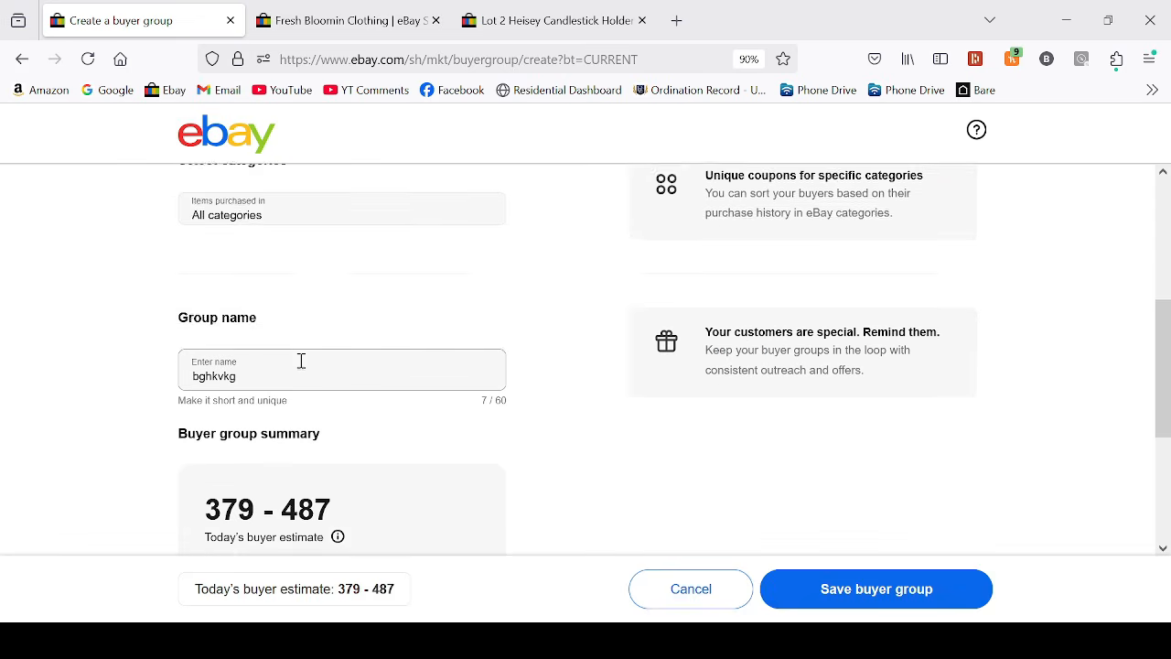
{"action": "scroll", "coordinate": [393, 459], "scroll_direction": "down", "scroll_amount": 3}
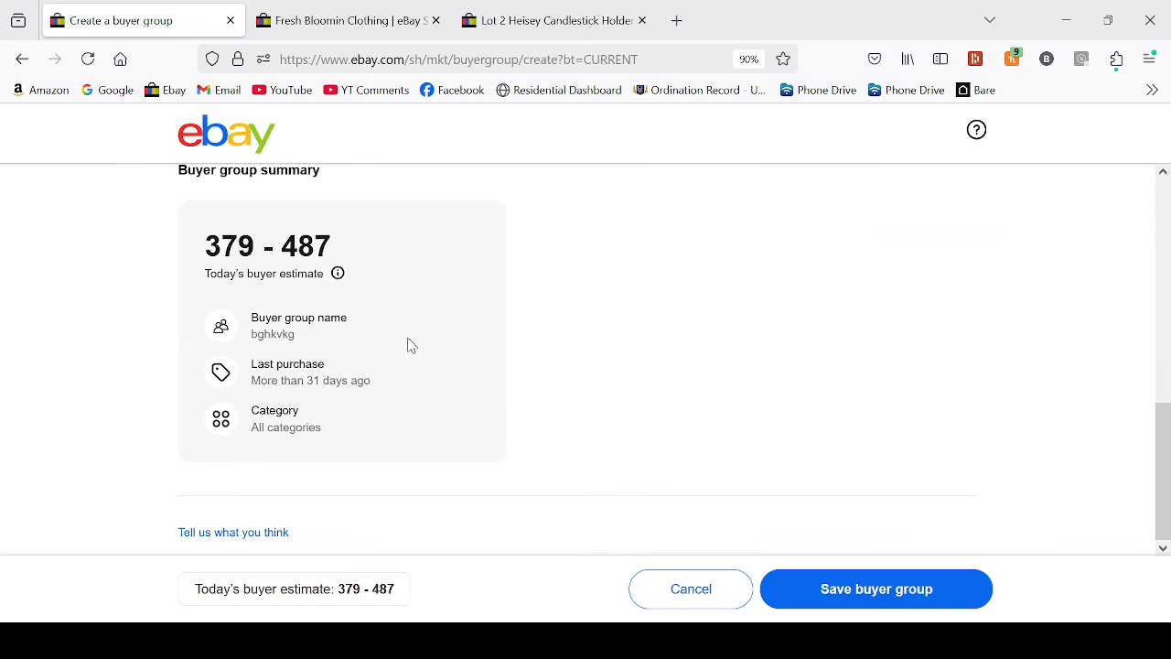
{"action": "left_click", "coordinate": [907, 588]}
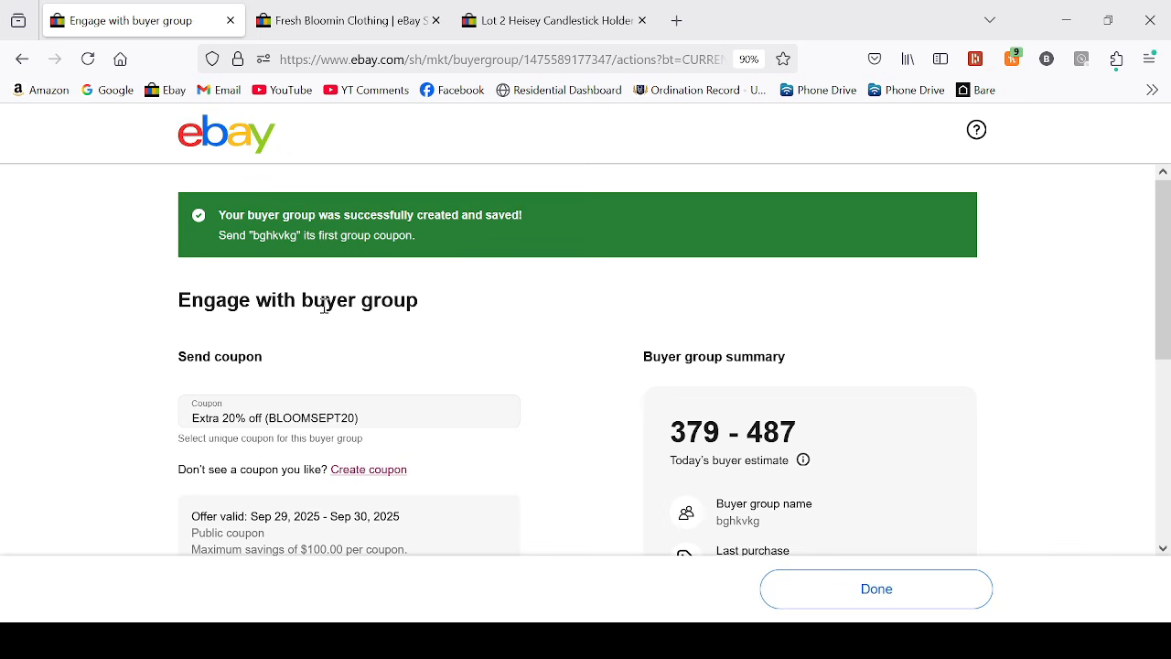
Send the Extra 20% off (BLOOMSEPT20) coupon to group bghkvkg with the default message and return to the buyer groups overview
{"action": "scroll", "coordinate": [235, 253], "scroll_direction": "down", "scroll_amount": 5}
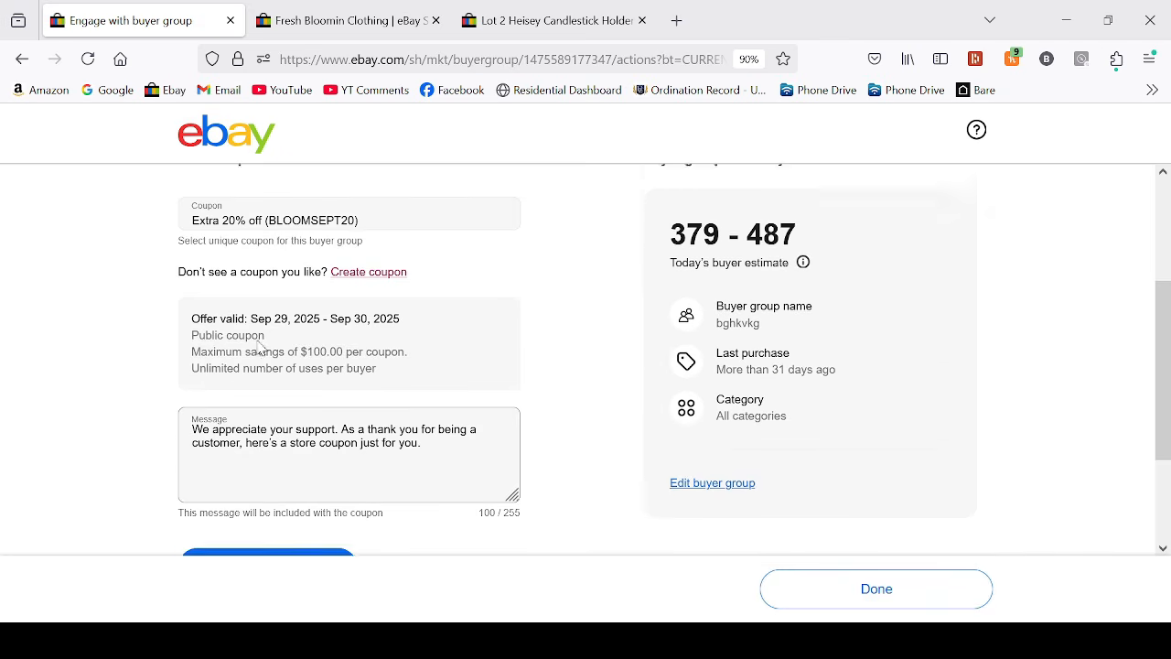
{"action": "scroll", "coordinate": [288, 457], "scroll_direction": "down", "scroll_amount": 2}
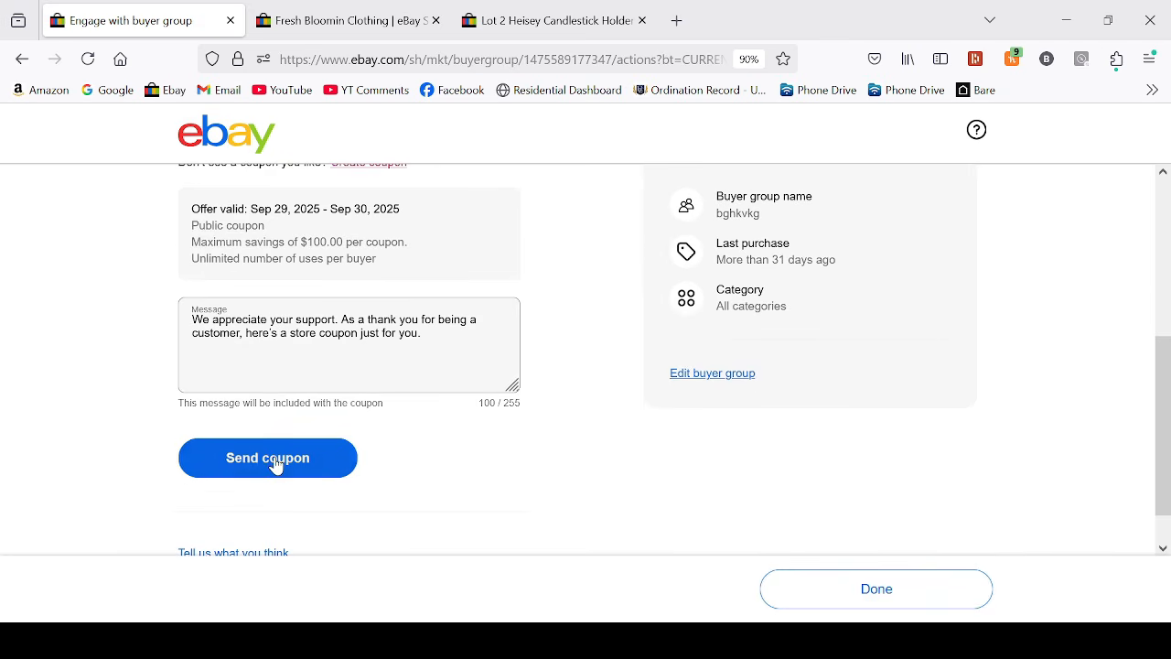
{"action": "left_click", "coordinate": [295, 452]}
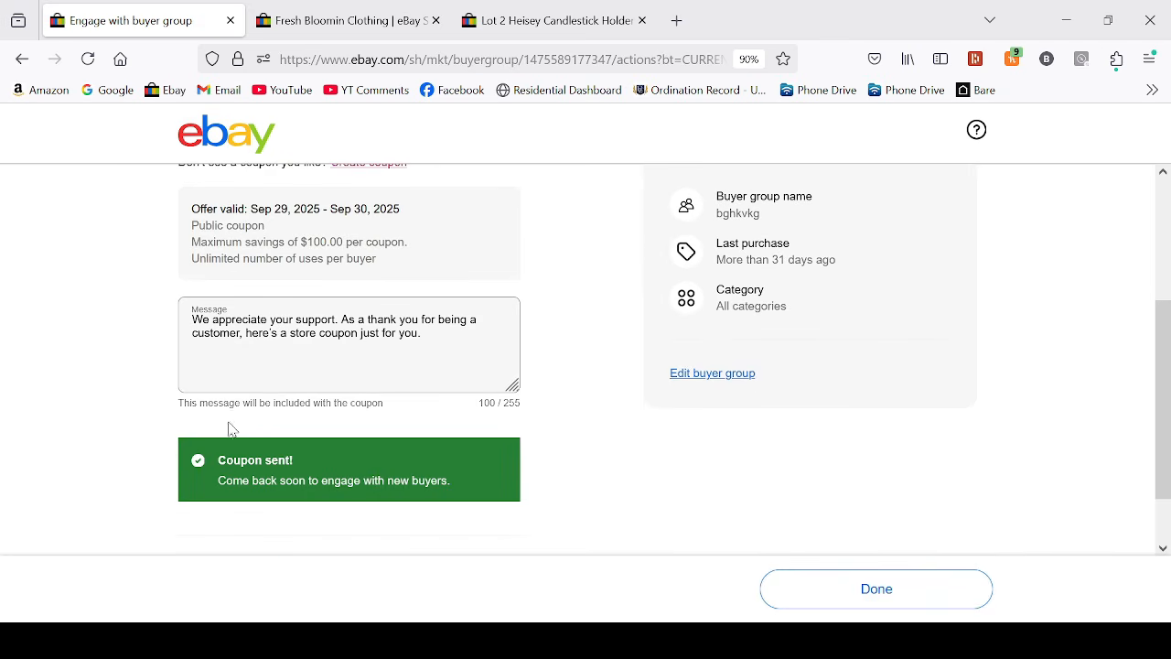
{"action": "scroll", "coordinate": [753, 418], "scroll_direction": "down", "scroll_amount": 2}
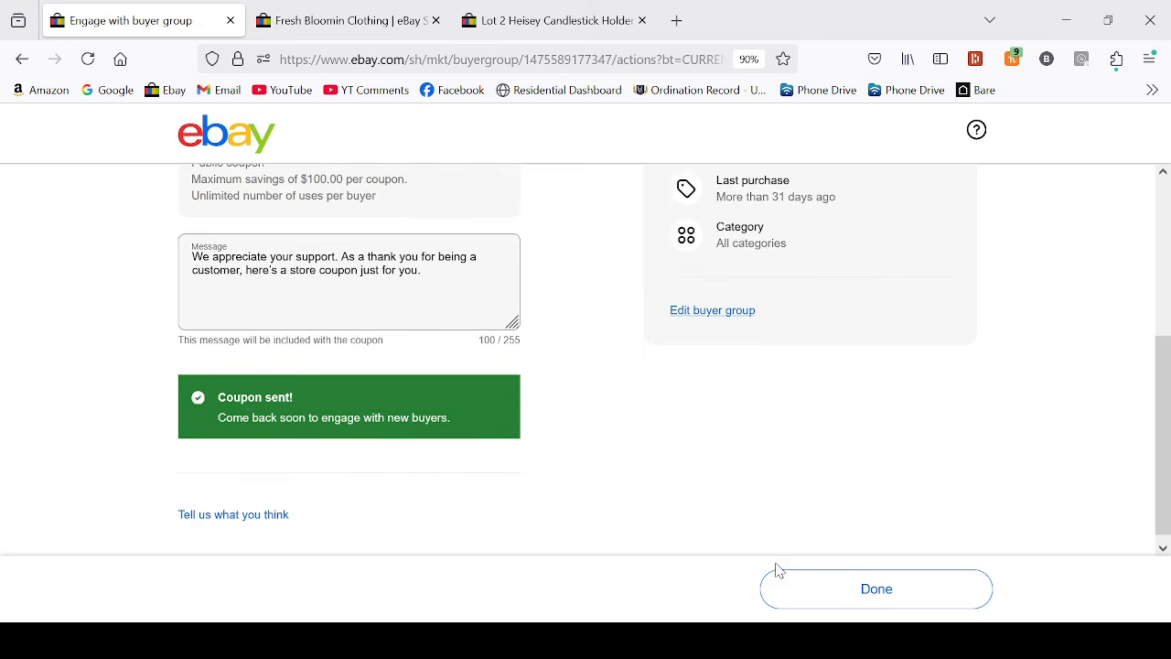
{"action": "left_click", "coordinate": [807, 594]}
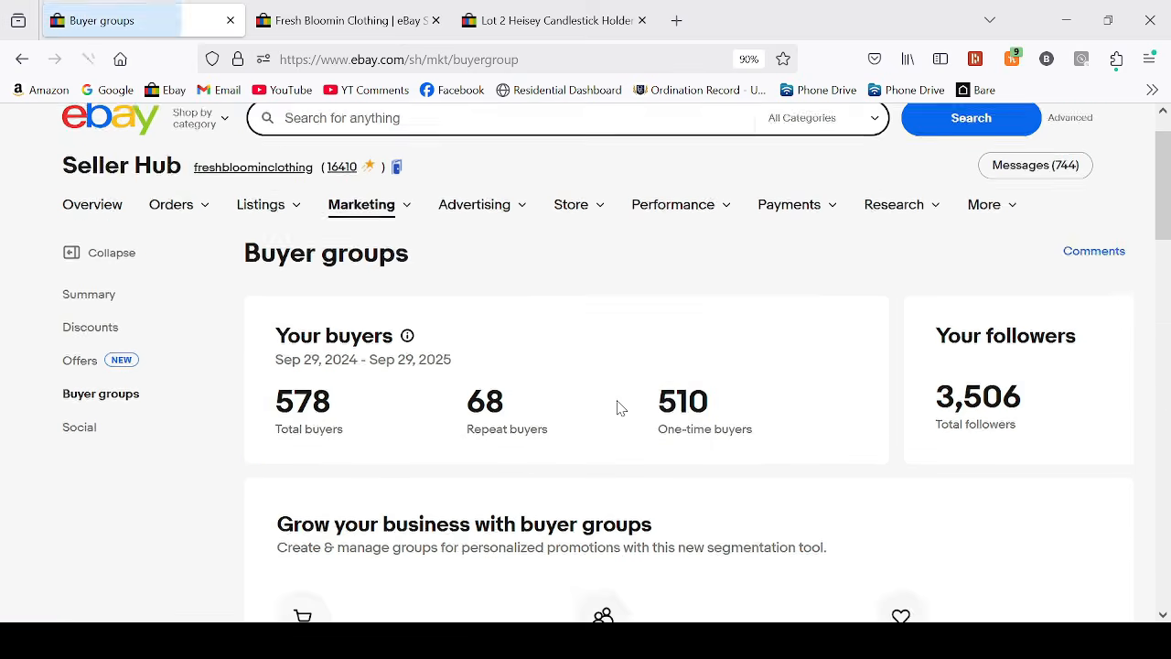
Start a new group for previous customers with the most recent purchase set to less than 31 days ago
{"action": "scroll", "coordinate": [620, 410], "scroll_direction": "down", "scroll_amount": 3}
{"action": "scroll", "coordinate": [617, 408], "scroll_direction": "down", "scroll_amount": 4}
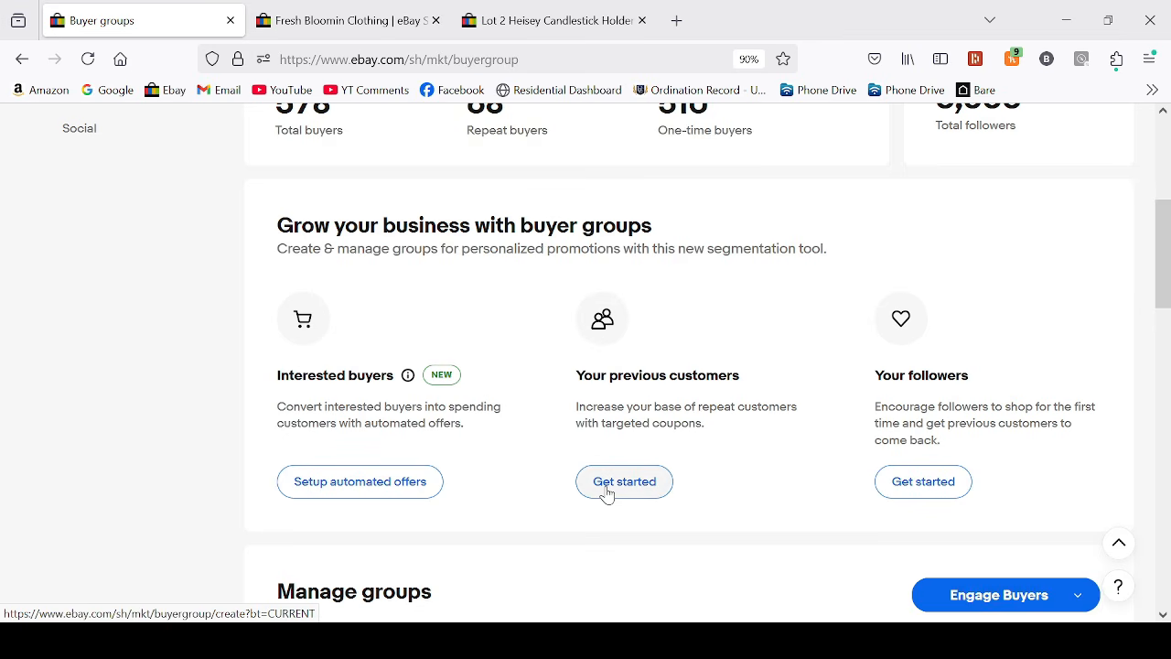
{"action": "left_click", "coordinate": [606, 494]}
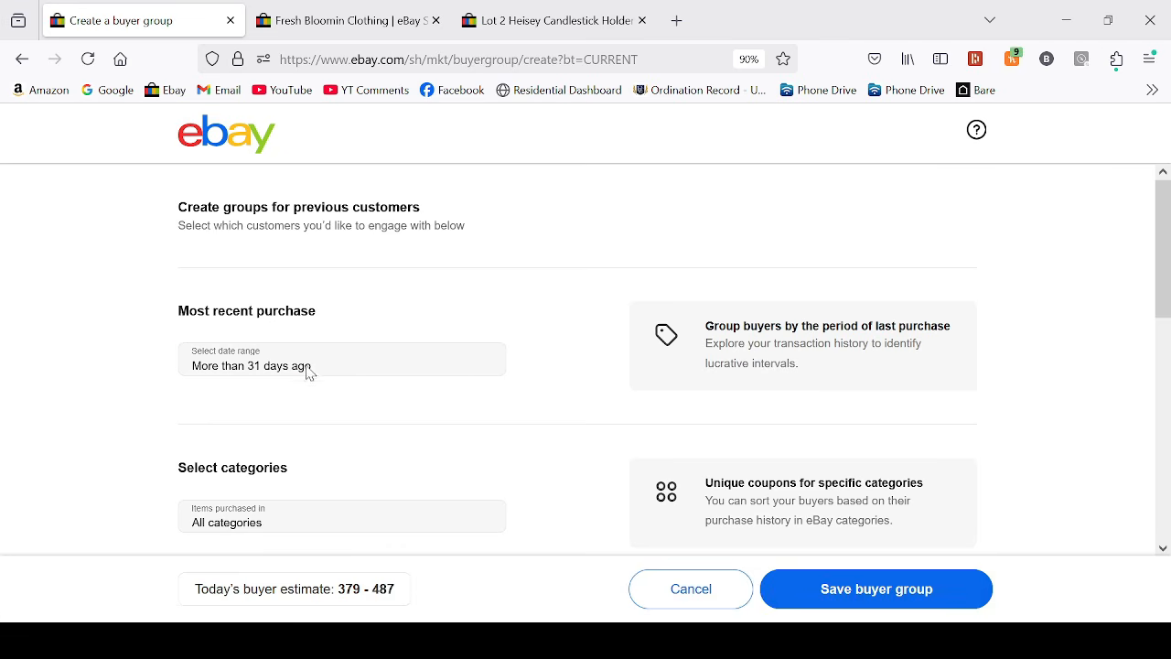
{"action": "left_click", "coordinate": [308, 372]}
{"action": "left_click", "coordinate": [296, 393]}
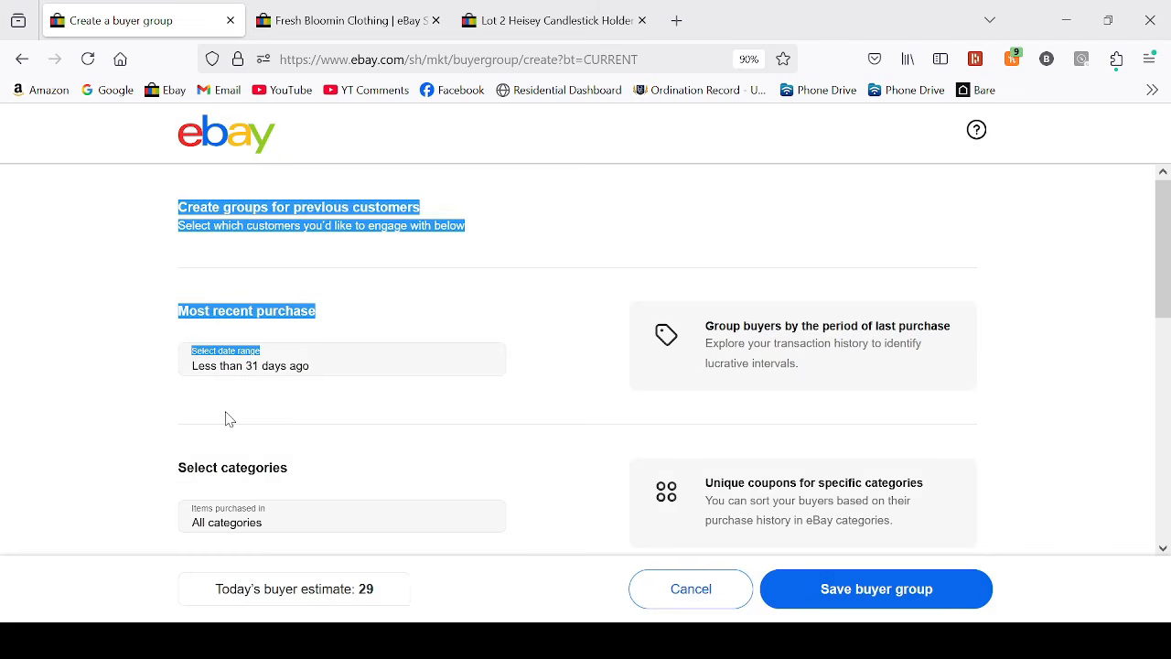
Keep all categories for the group, name it yuioftidfjtiyt and save it
{"action": "scroll", "coordinate": [229, 419], "scroll_direction": "down", "scroll_amount": 3}
{"action": "left_click", "coordinate": [324, 370]}
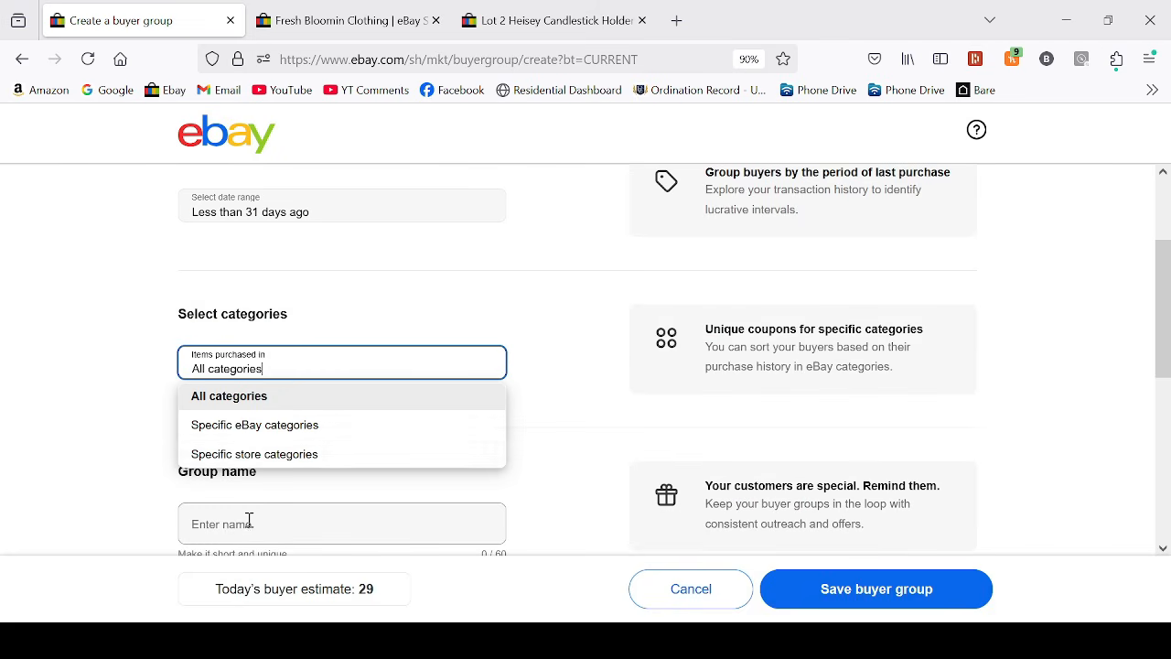
{"action": "left_click", "coordinate": [220, 403]}
{"action": "scroll", "coordinate": [274, 385], "scroll_direction": "down", "scroll_amount": 3}
{"action": "left_click", "coordinate": [356, 368]}
{"action": "type", "text": "yuioftidfjtiyt"}
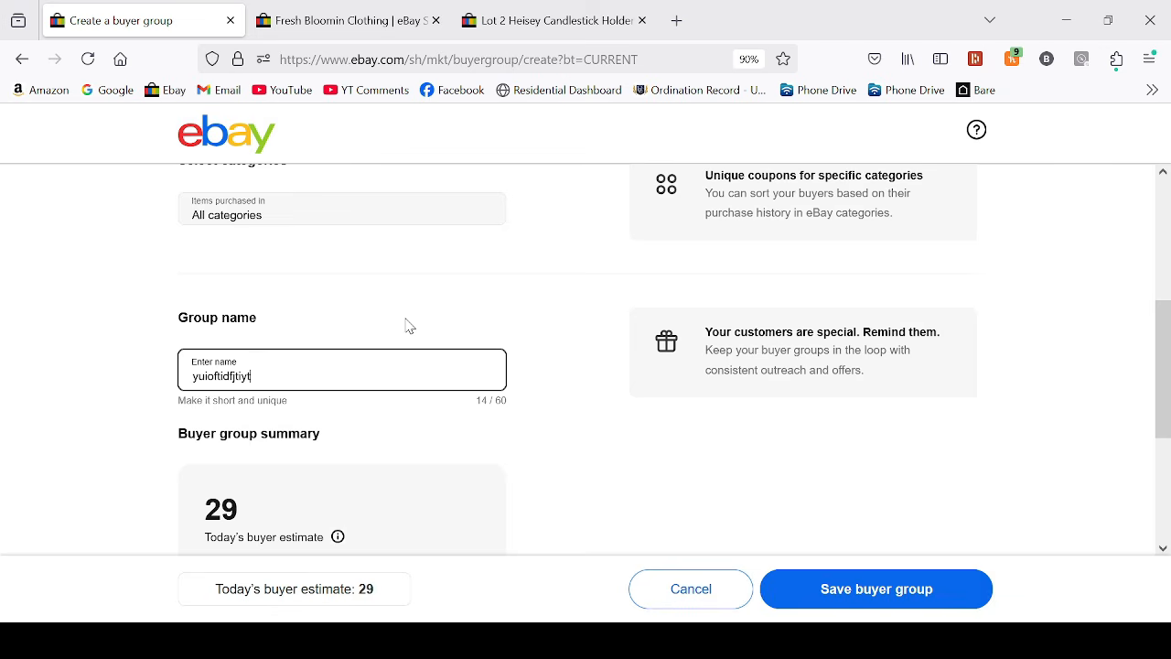
{"action": "scroll", "coordinate": [200, 455], "scroll_direction": "down", "scroll_amount": 2}
{"action": "scroll", "coordinate": [734, 417], "scroll_direction": "down", "scroll_amount": 3}
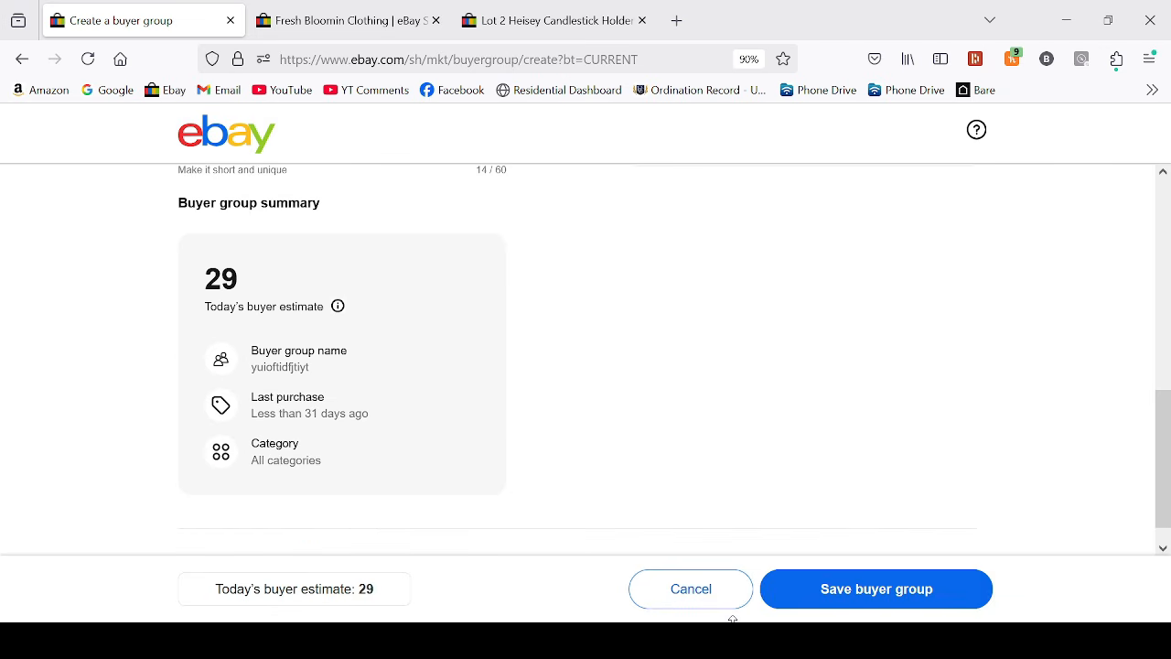
{"action": "left_click", "coordinate": [839, 595]}
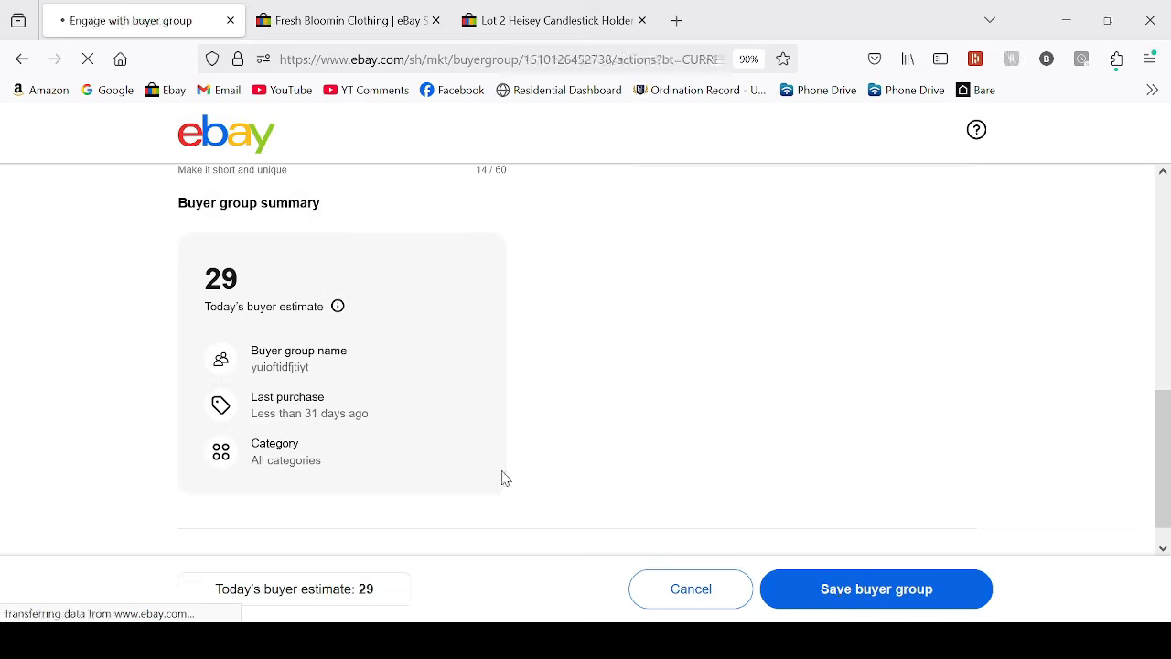
Send the BLOOMSEPT20 coupon with the default message to group yuioftidfjtiyt and return to the buyer groups overview
{"action": "scroll", "coordinate": [366, 373], "scroll_direction": "down", "scroll_amount": 3}
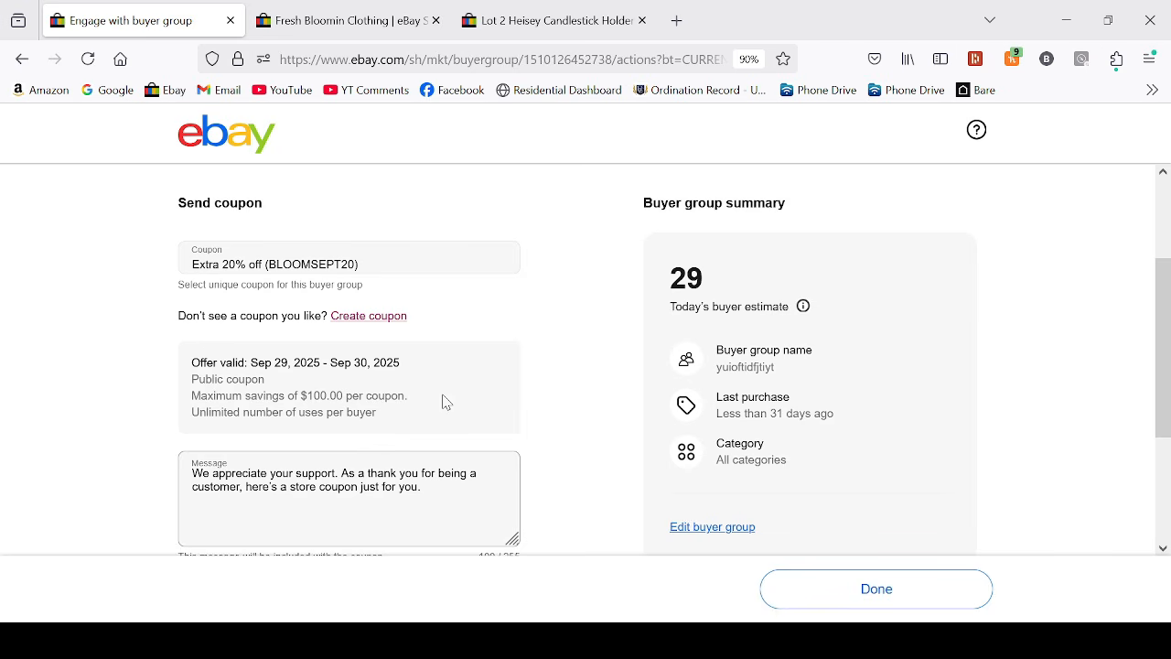
{"action": "scroll", "coordinate": [317, 257], "scroll_direction": "down", "scroll_amount": 3}
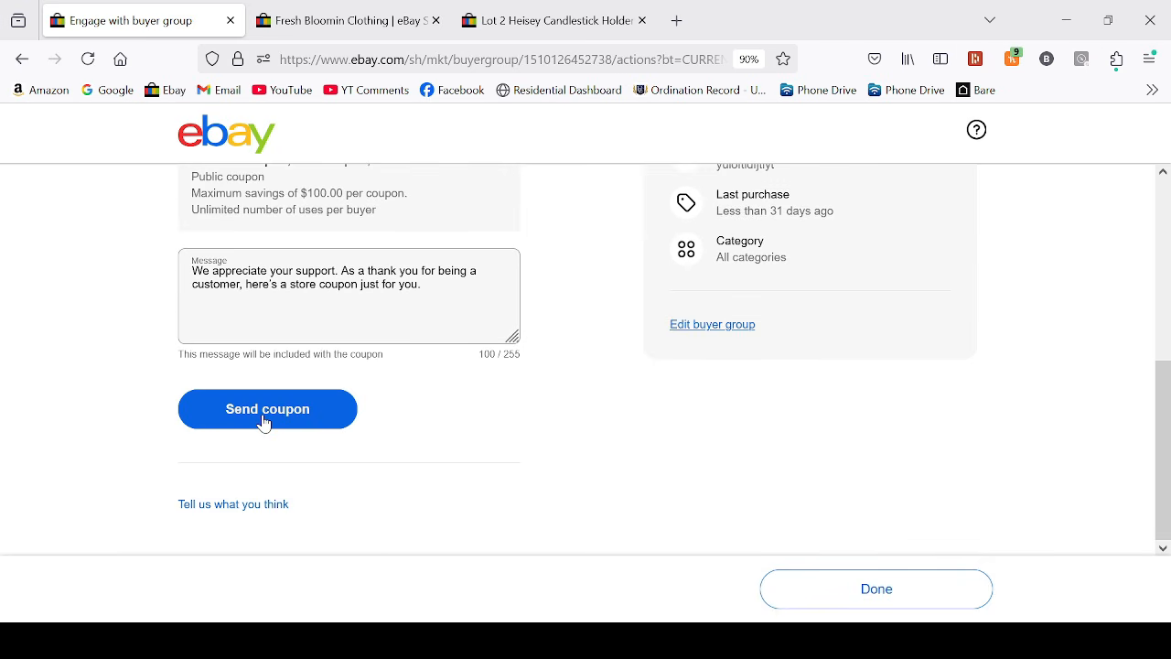
{"action": "left_click", "coordinate": [263, 419]}
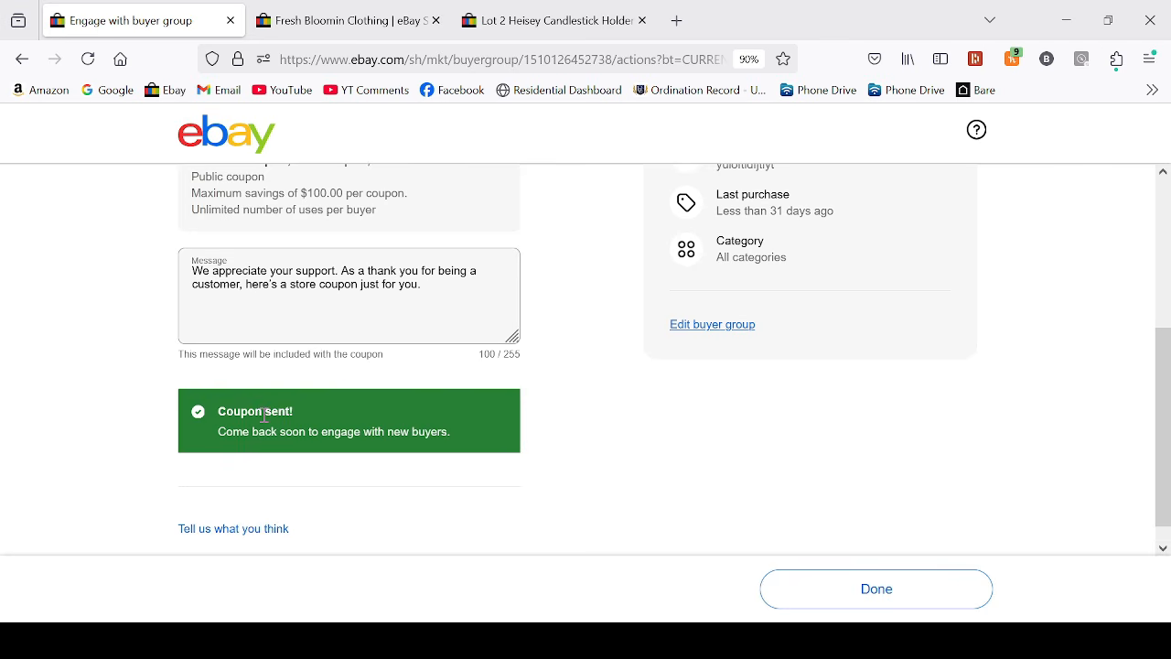
{"action": "scroll", "coordinate": [348, 252], "scroll_direction": "up", "scroll_amount": 3}
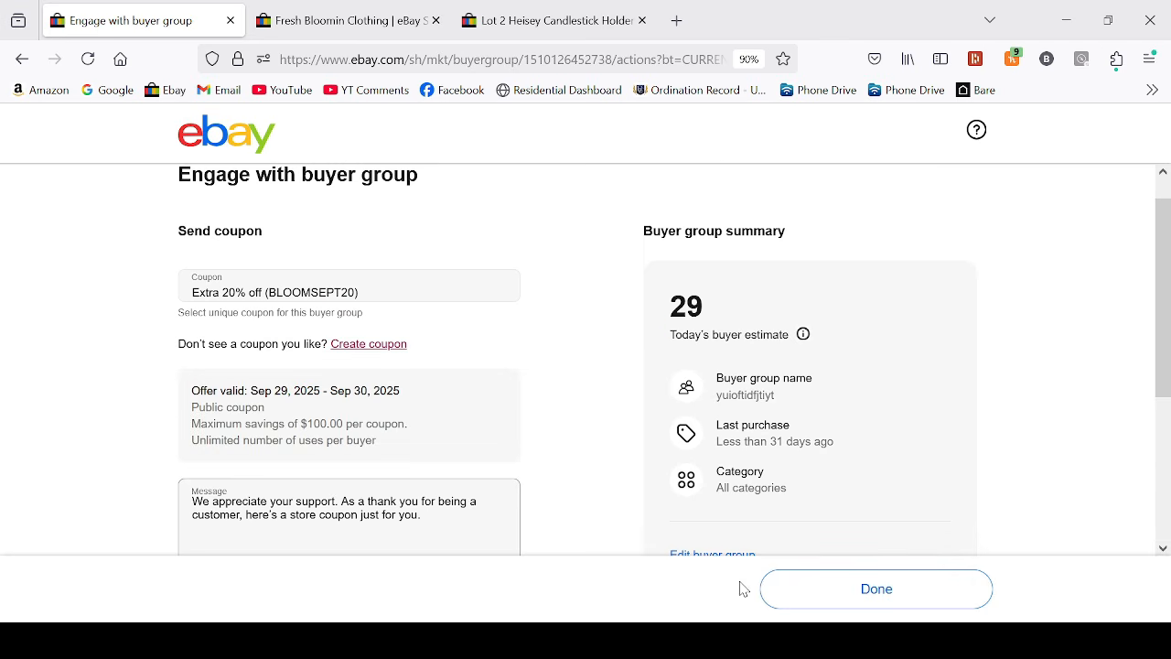
{"action": "left_click", "coordinate": [808, 602]}
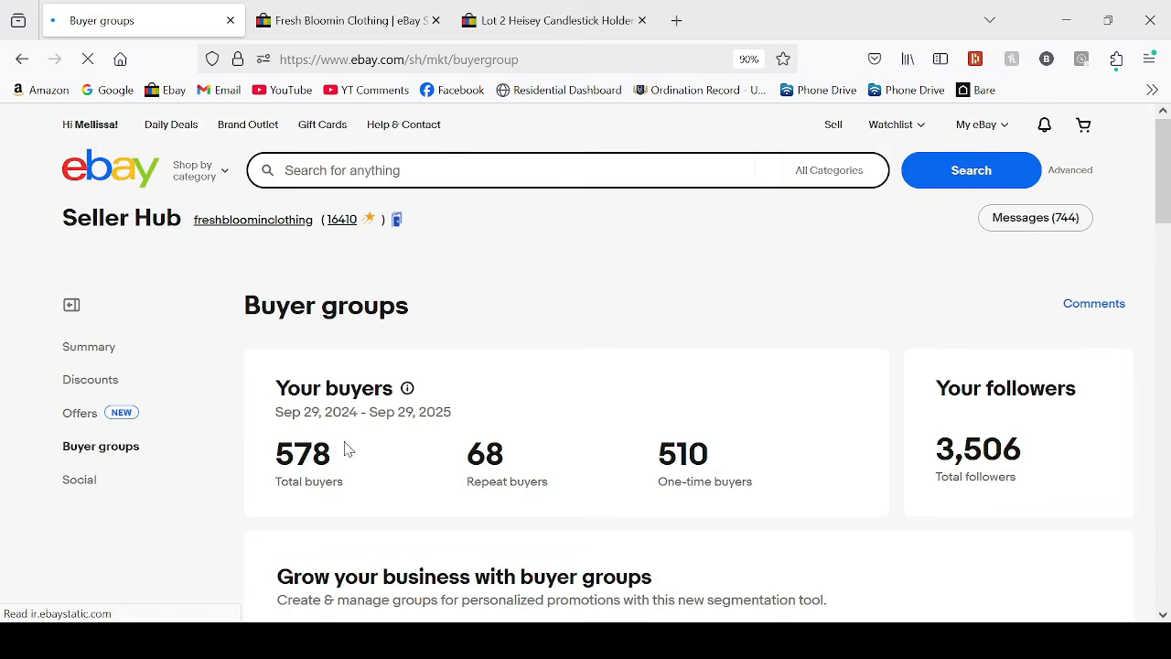
Start another previous-customer group with the most recent purchase set to more than 3 months ago
{"action": "scroll", "coordinate": [324, 393], "scroll_direction": "down", "scroll_amount": 4}
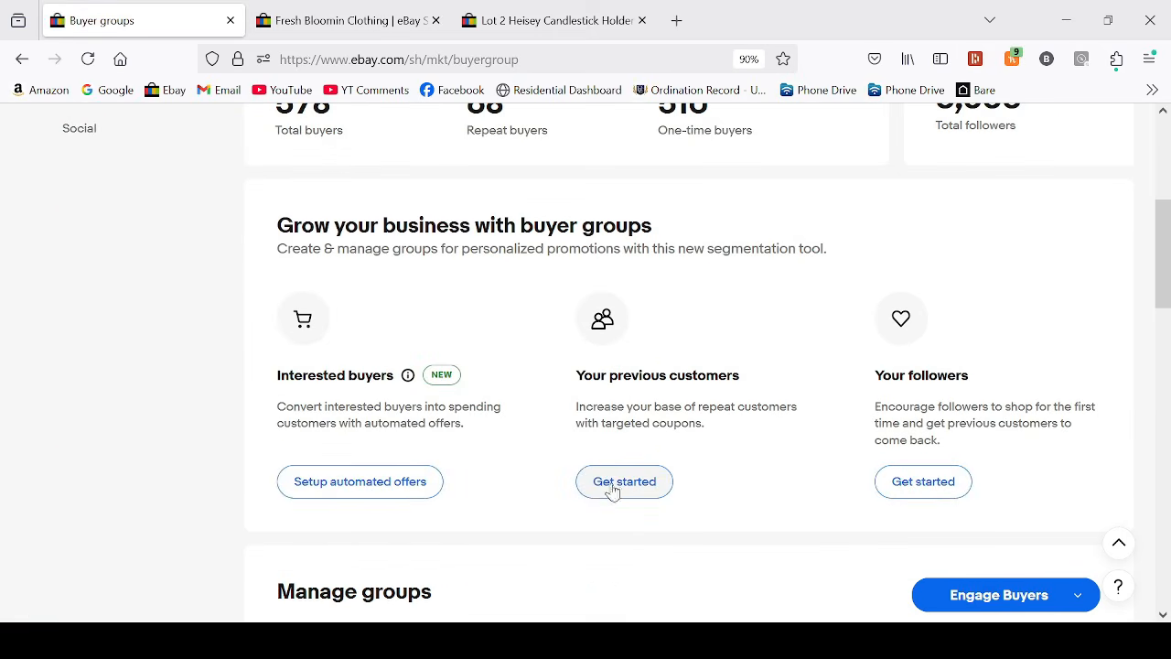
{"action": "left_click", "coordinate": [613, 489]}
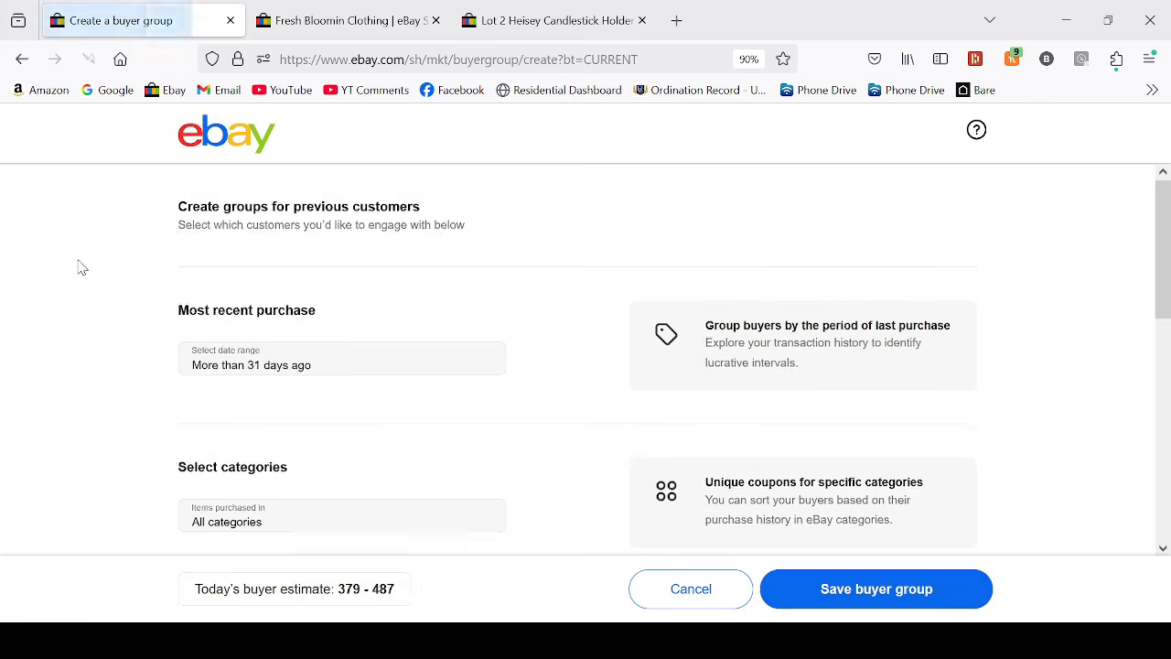
{"action": "scroll", "coordinate": [275, 238], "scroll_direction": "down", "scroll_amount": 2}
{"action": "left_click", "coordinate": [293, 218]}
{"action": "left_click", "coordinate": [272, 298]}
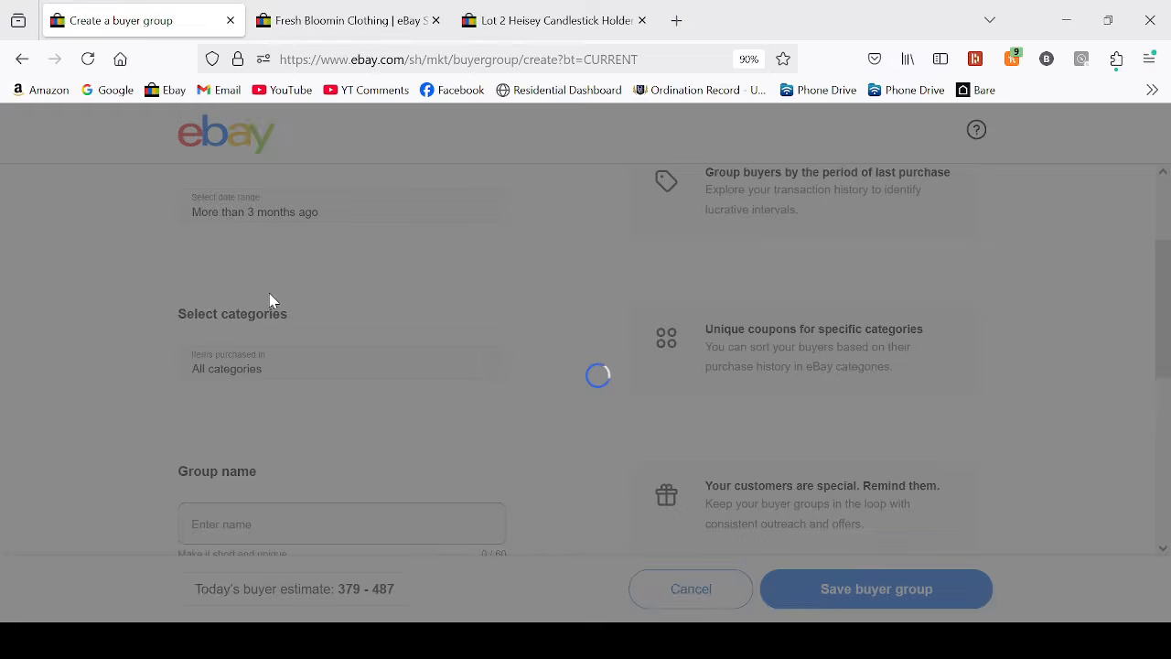
Name the more-than-3-months group gkcdfgj and save it
{"action": "scroll", "coordinate": [339, 340], "scroll_direction": "down", "scroll_amount": 5}
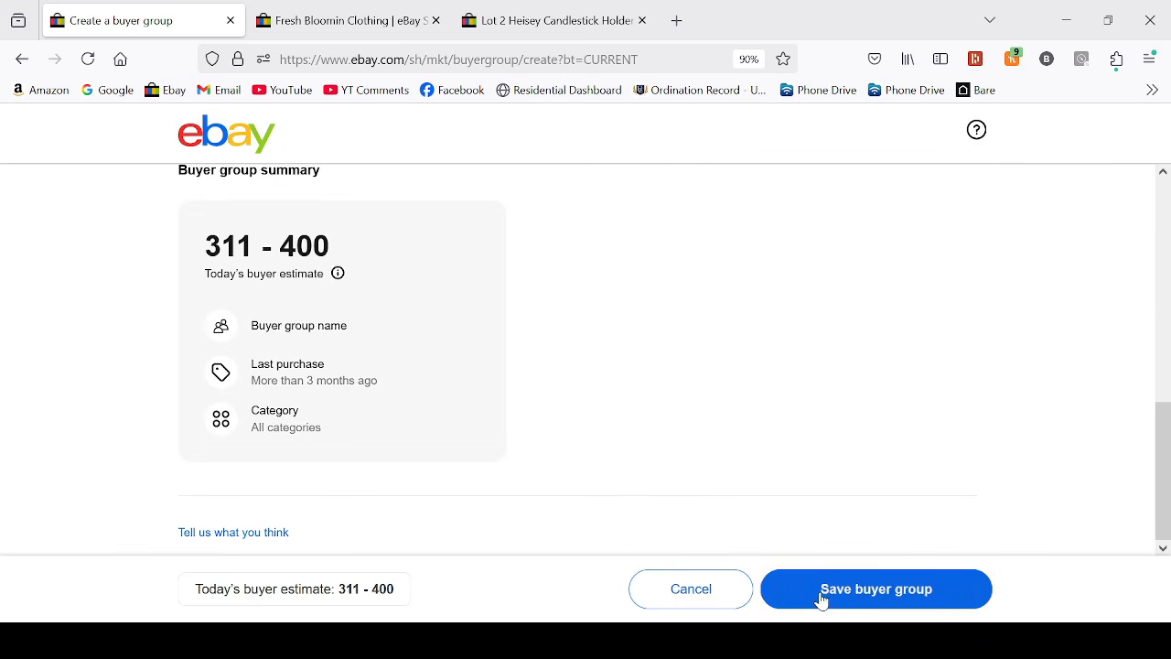
{"action": "scroll", "coordinate": [348, 360], "scroll_direction": "up", "scroll_amount": 3}
{"action": "left_click", "coordinate": [345, 353]}
{"action": "type", "text": "gkcdfgj"}
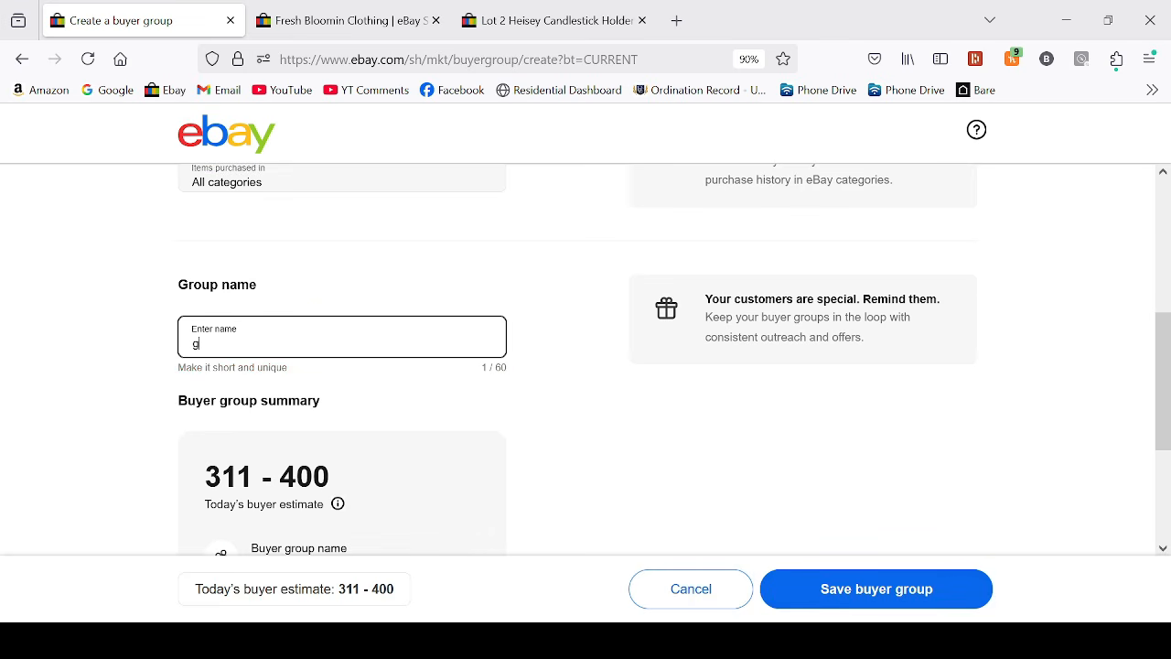
{"action": "left_click", "coordinate": [831, 576]}
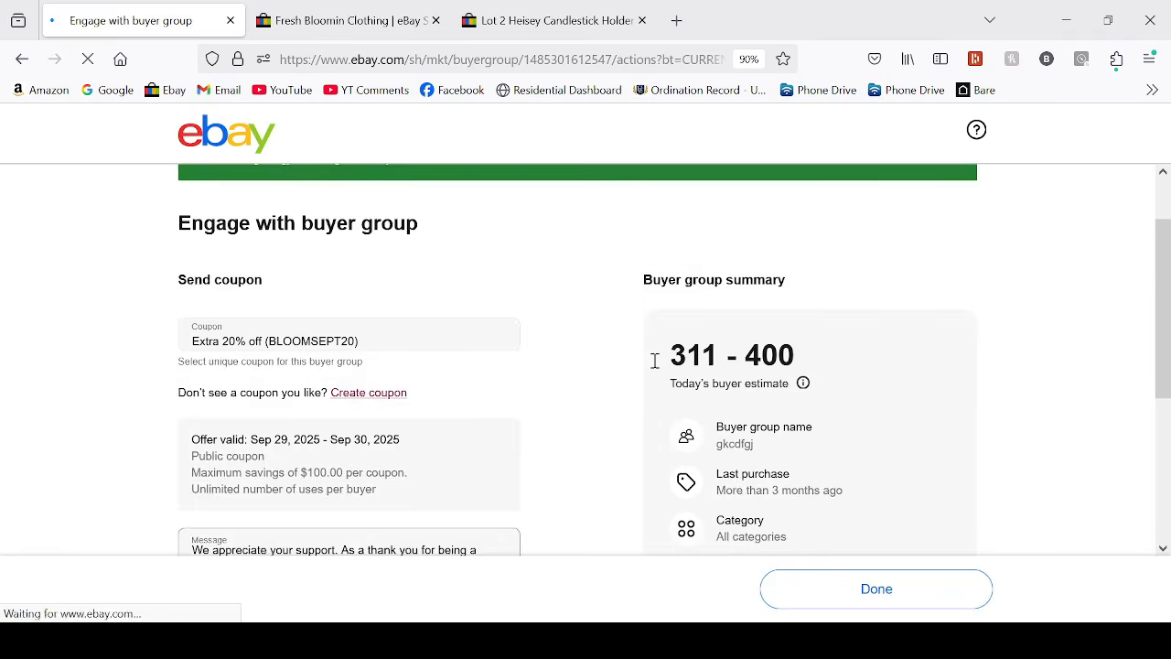
Send the BLOOMSEPT20 coupon with the default message to group gkcdfgj and return to the buyer groups overview
{"action": "scroll", "coordinate": [655, 361], "scroll_direction": "down", "scroll_amount": 3}
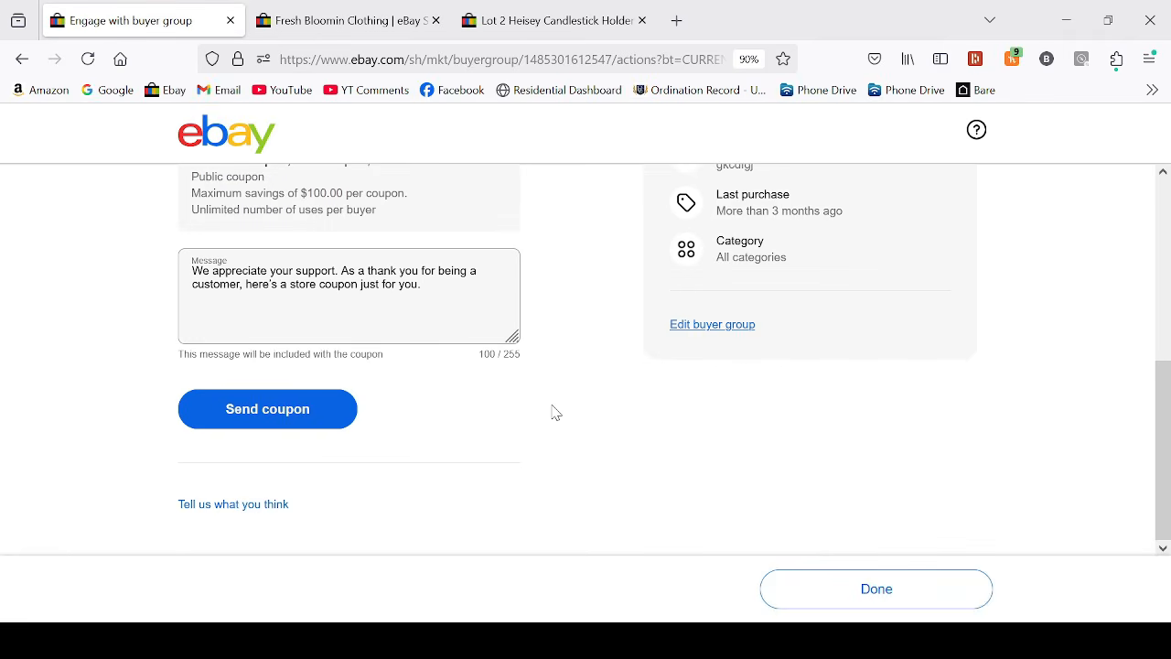
{"action": "scroll", "coordinate": [285, 476], "scroll_direction": "up", "scroll_amount": 1}
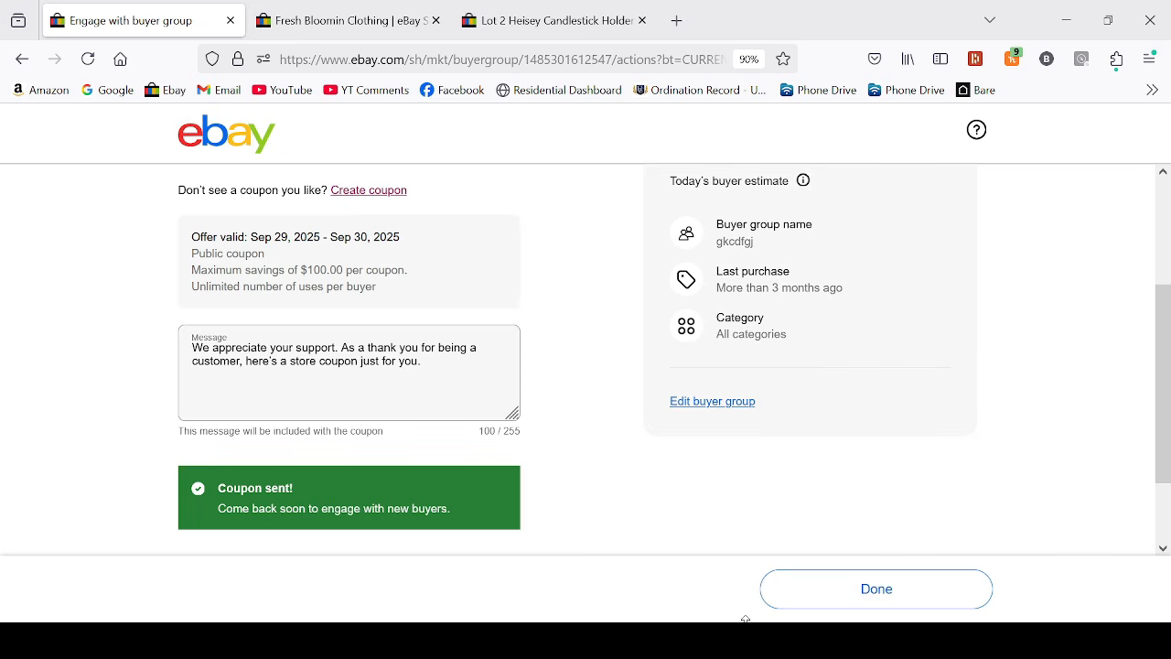
{"action": "left_click", "coordinate": [778, 593]}
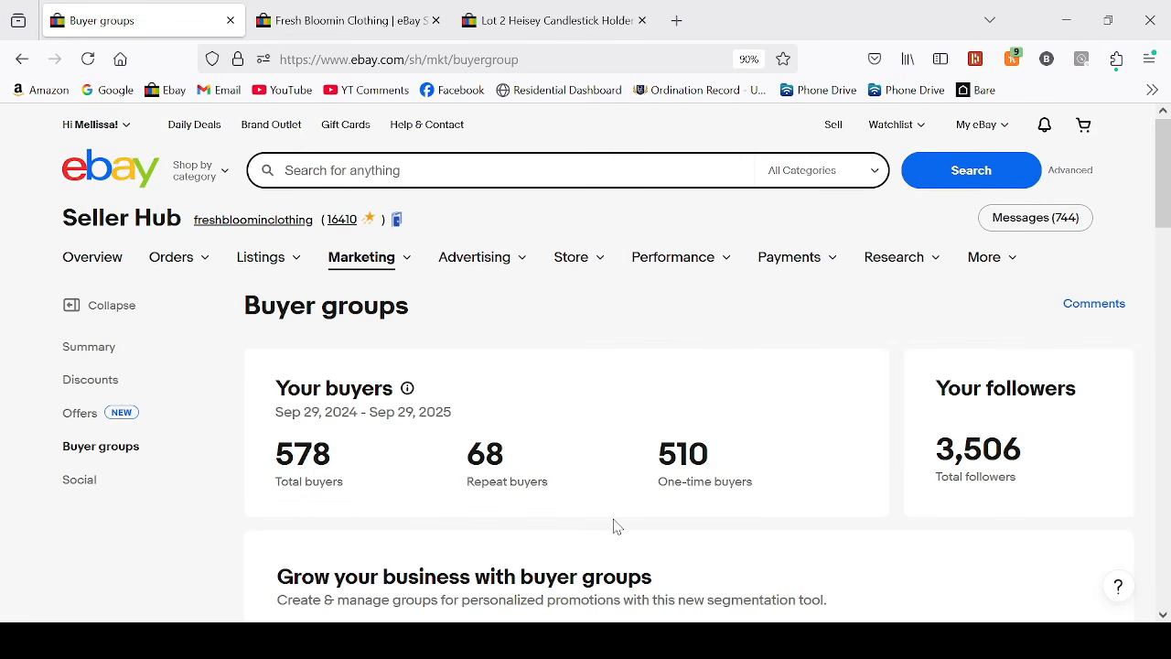
{"action": "scroll", "coordinate": [613, 521], "scroll_direction": "down", "scroll_amount": 2}
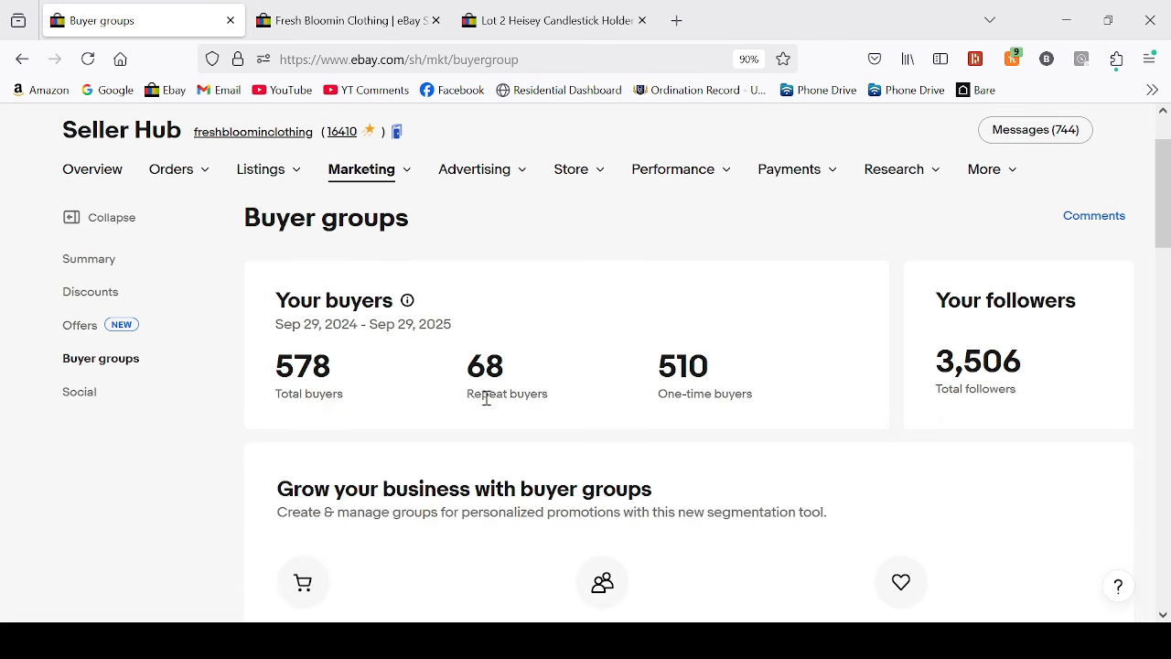
Open the Fresh Bloomin Clothing storefront and check the item listings for the extra 20% off coupon label
{"action": "scroll", "coordinate": [486, 398], "scroll_direction": "down", "scroll_amount": 6}
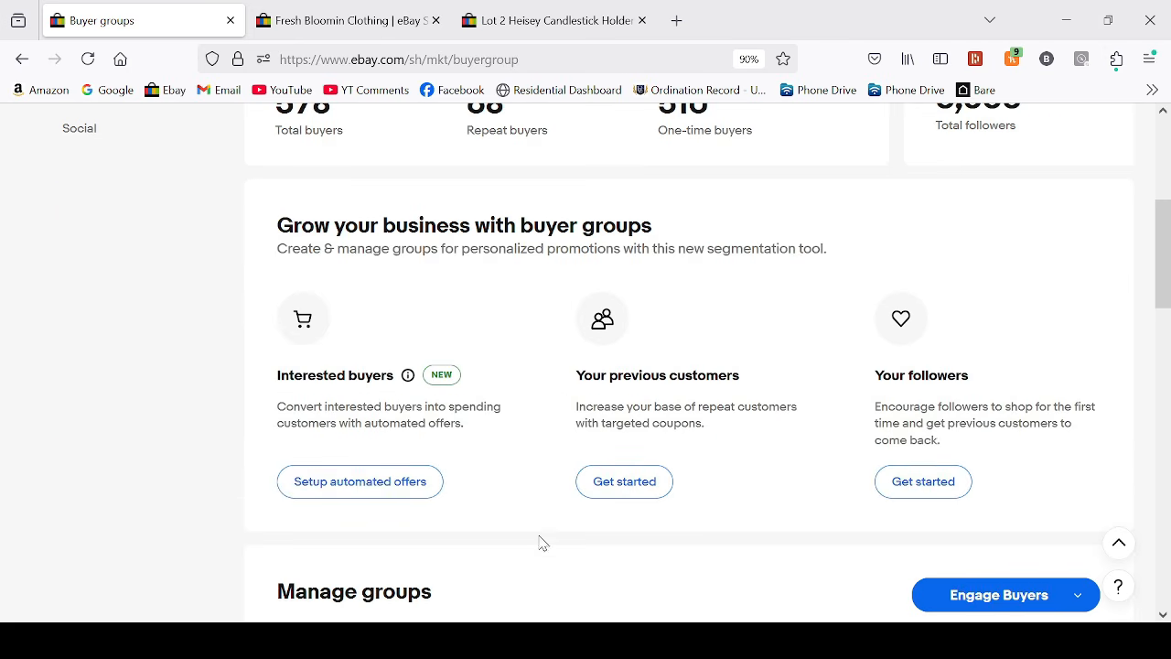
{"action": "scroll", "coordinate": [542, 543], "scroll_direction": "up", "scroll_amount": 8}
{"action": "left_click", "coordinate": [398, 221]}
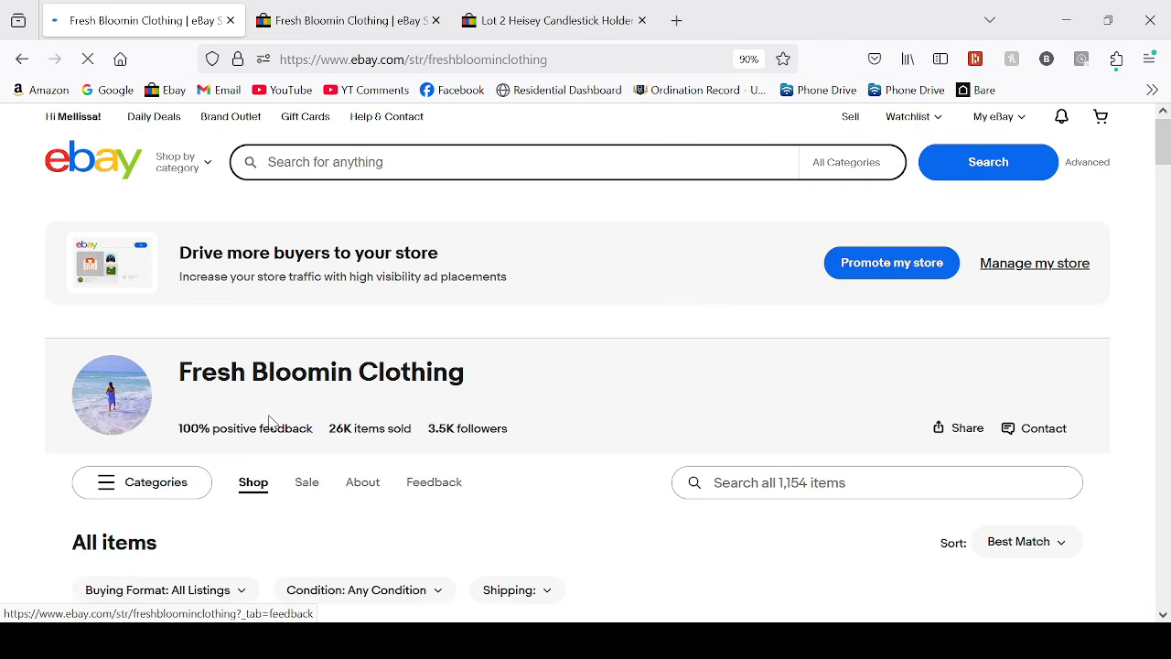
{"action": "scroll", "coordinate": [271, 434], "scroll_direction": "down", "scroll_amount": 4}
{"action": "scroll", "coordinate": [739, 518], "scroll_direction": "down", "scroll_amount": 8}
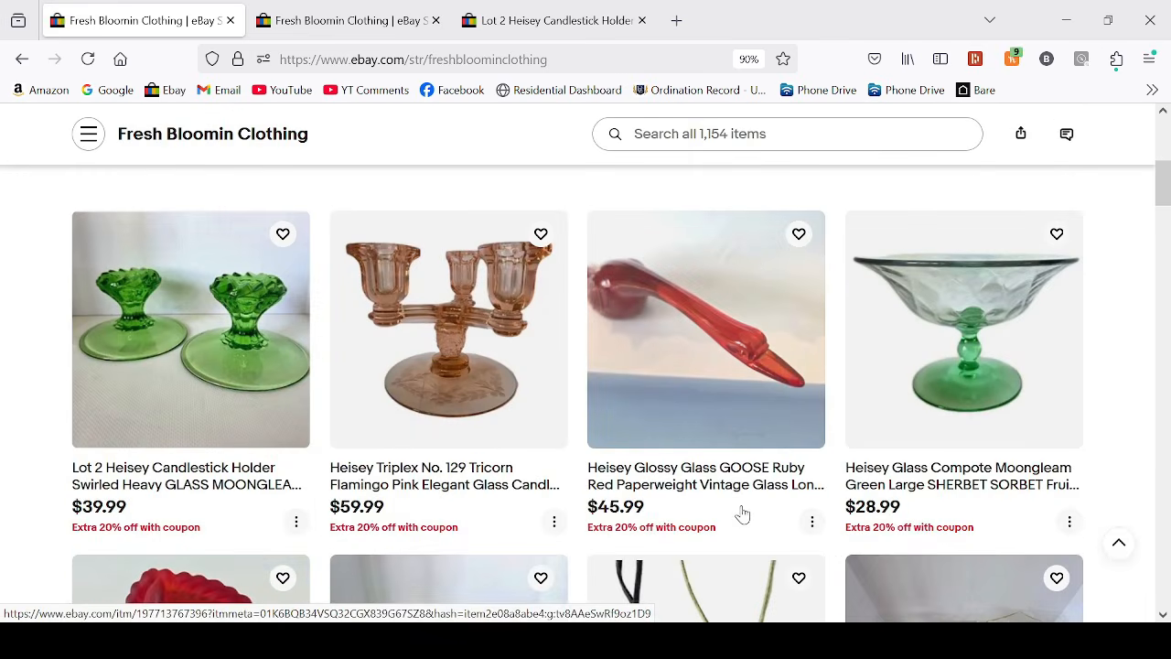
{"action": "scroll", "coordinate": [737, 527], "scroll_direction": "down", "scroll_amount": 18}
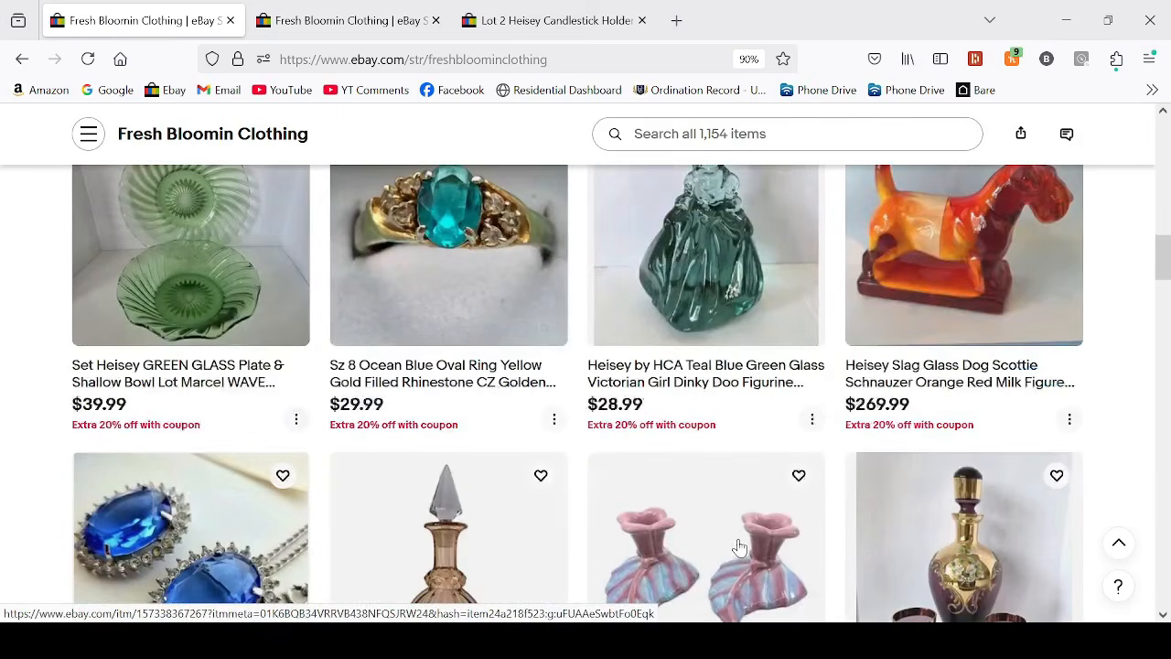
{"action": "scroll", "coordinate": [732, 559], "scroll_direction": "down", "scroll_amount": 12}
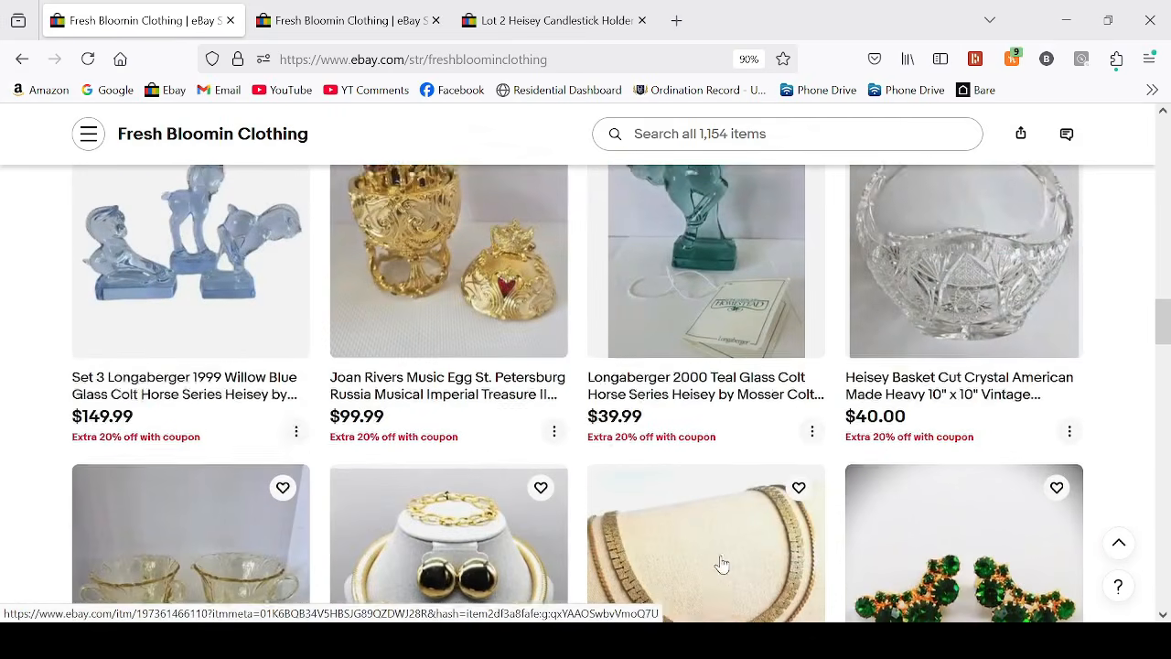
{"action": "scroll", "coordinate": [712, 547], "scroll_direction": "down", "scroll_amount": 13}
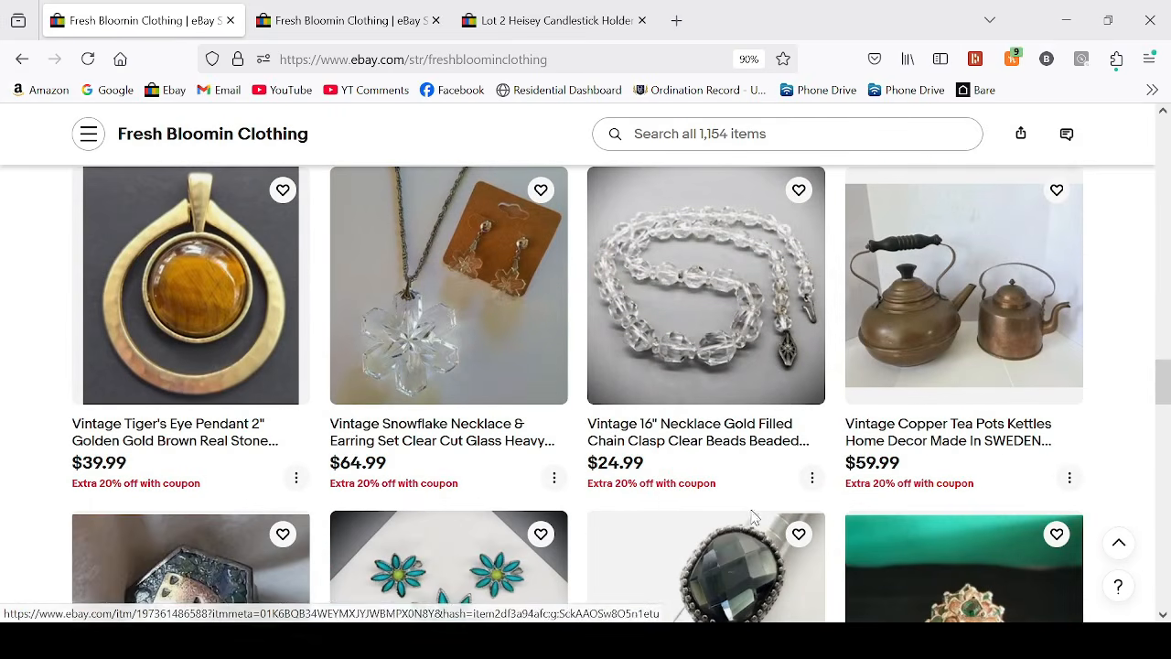
{"action": "scroll", "coordinate": [737, 274], "scroll_direction": "down", "scroll_amount": 6}
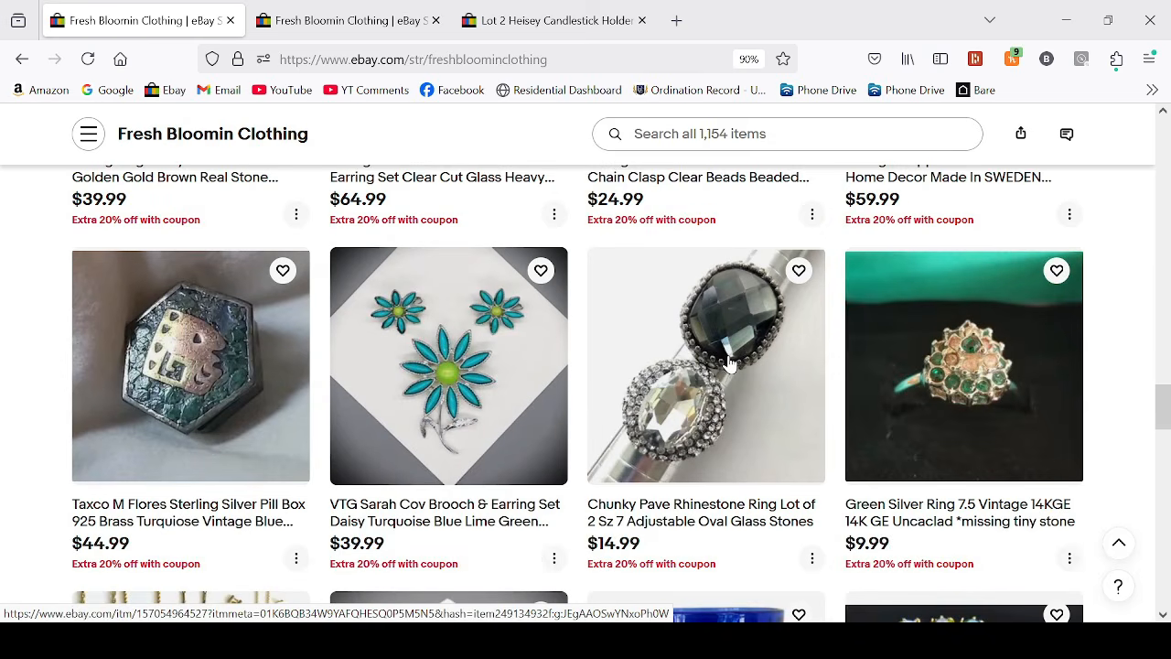
{"action": "scroll", "coordinate": [729, 363], "scroll_direction": "down", "scroll_amount": 20}
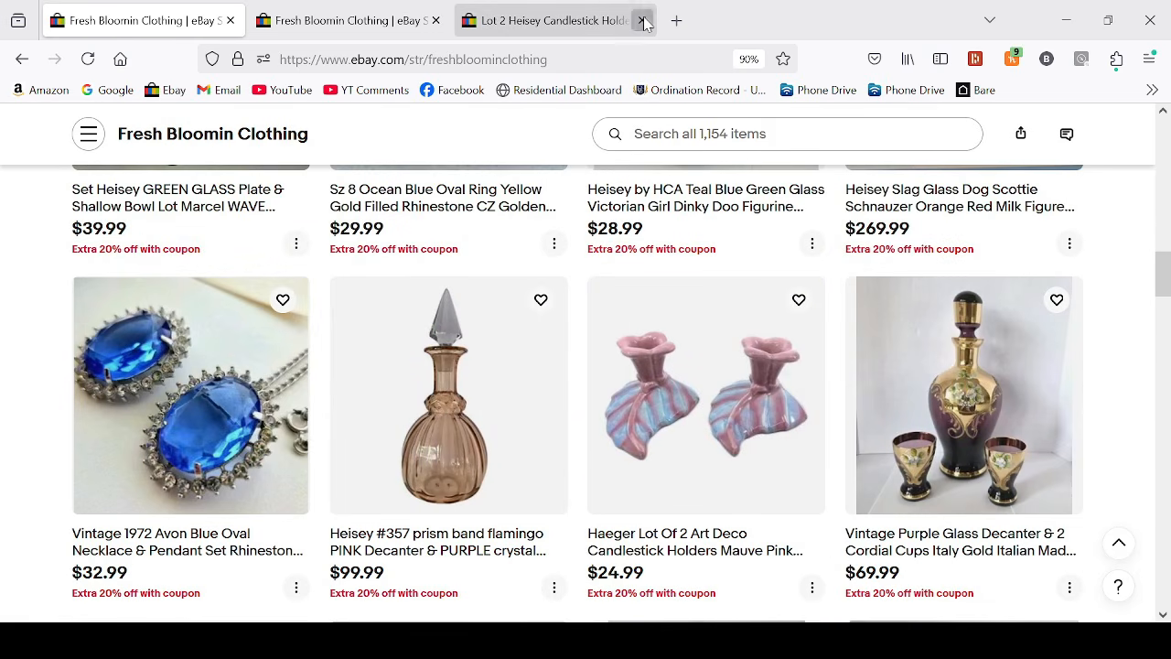
Close the Lot 2 Heisey Candlestick Holder listing and the duplicate Fresh Bloomin Clothing store page, keeping the current storefront open
{"action": "left_click", "coordinate": [643, 21]}
{"action": "left_click", "coordinate": [436, 20]}
{"action": "scroll", "coordinate": [503, 516], "scroll_direction": "up", "scroll_amount": 20}
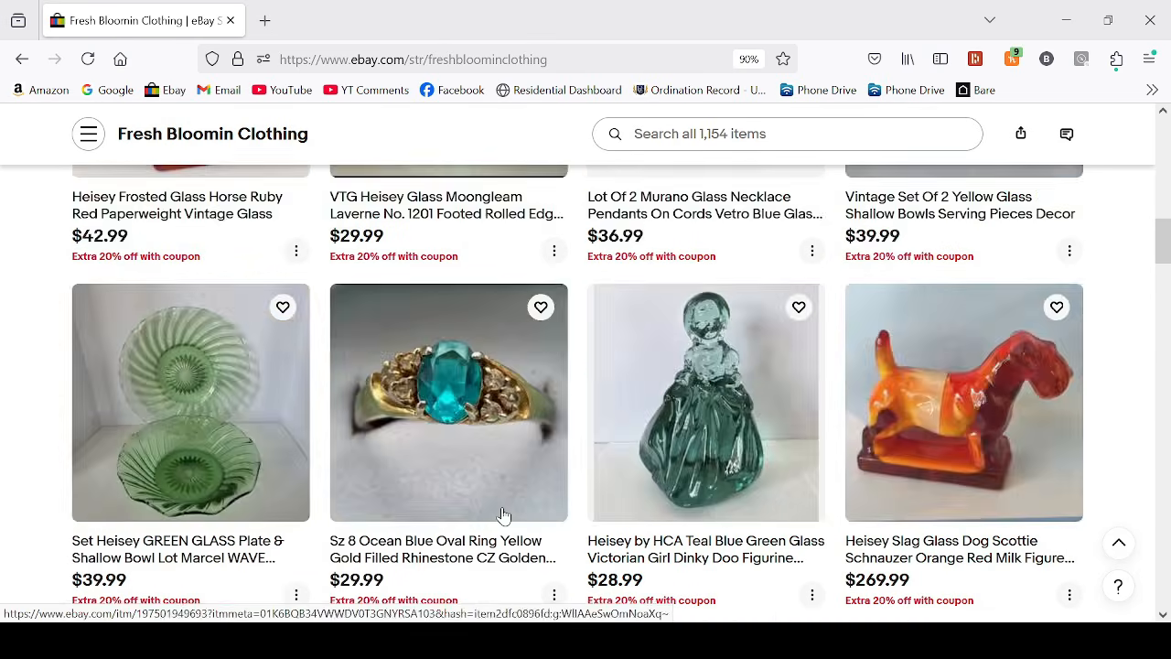